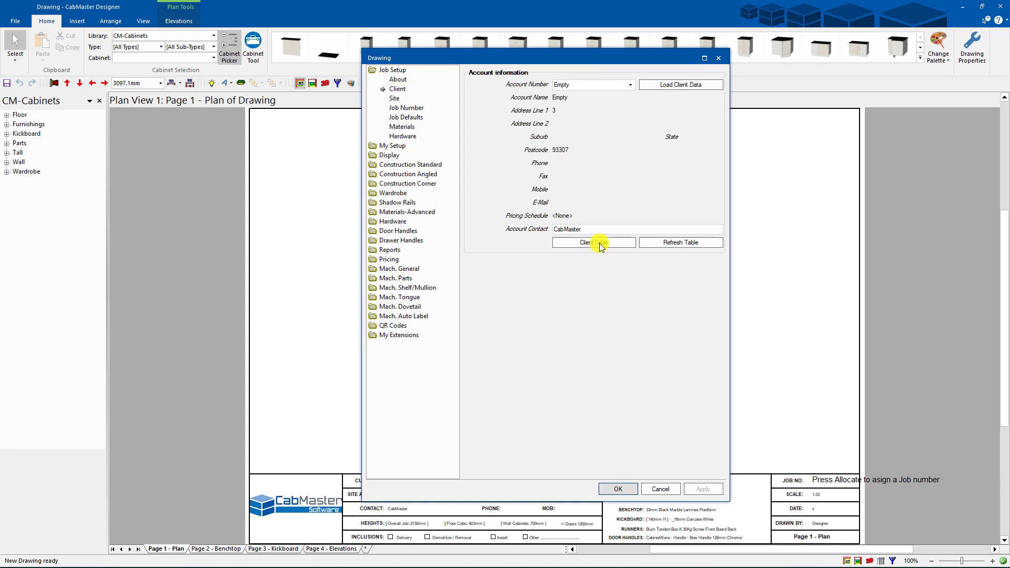
Enter CabMaster Software as the client's account number and account name, fill in the street address, suburb and postcode, and apply the details.
{"action": "left_click", "coordinate": [597, 86]}
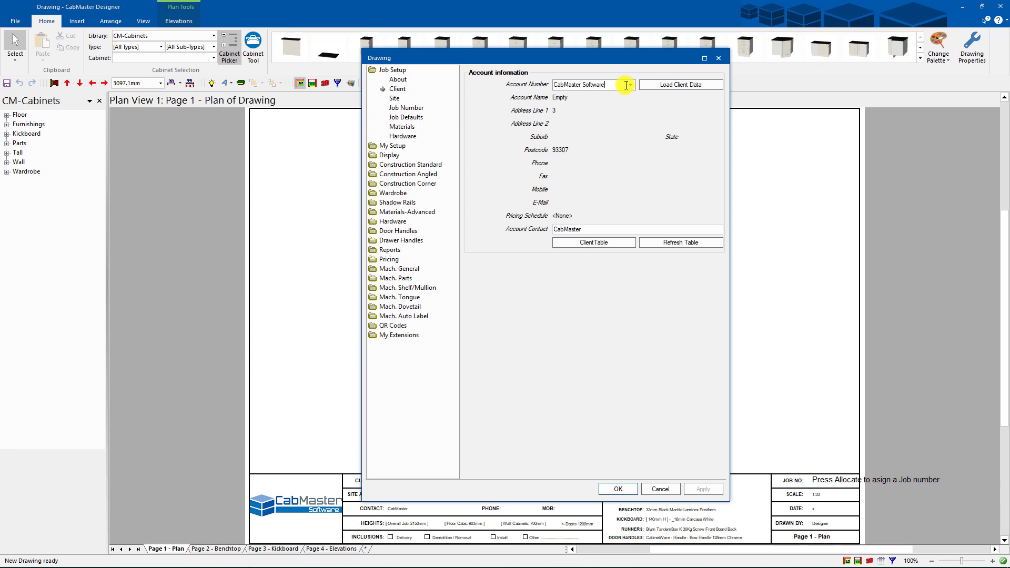
{"action": "key", "text": "Tab"}
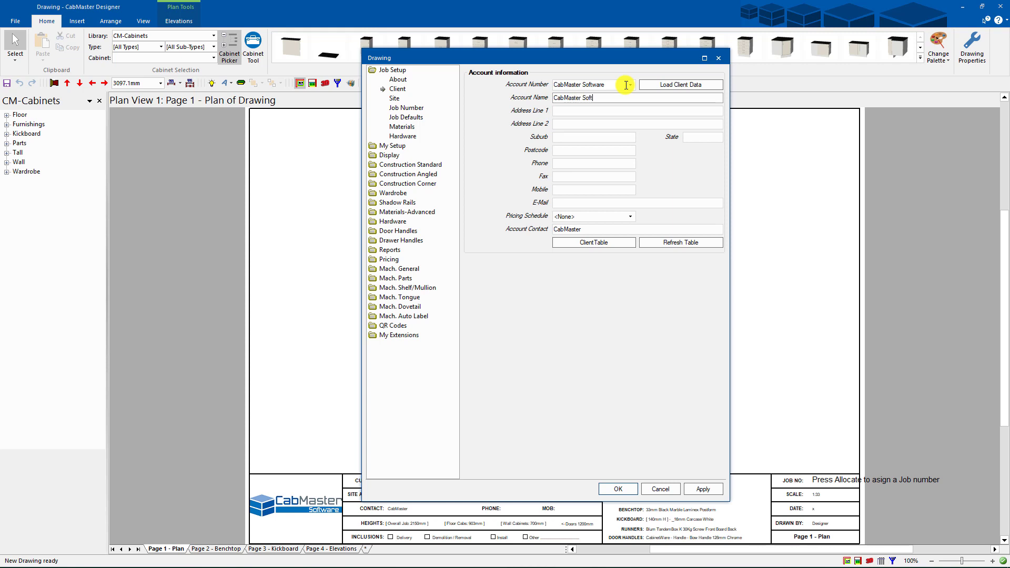
{"action": "key", "text": "Tab"}
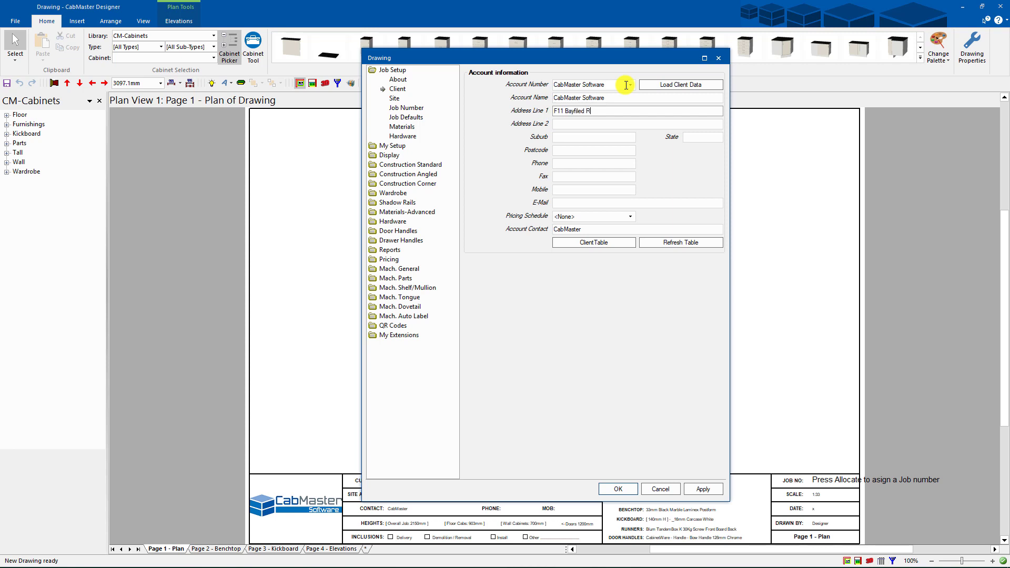
{"action": "key", "text": "Tab"}
{"action": "key", "text": "Tab"}
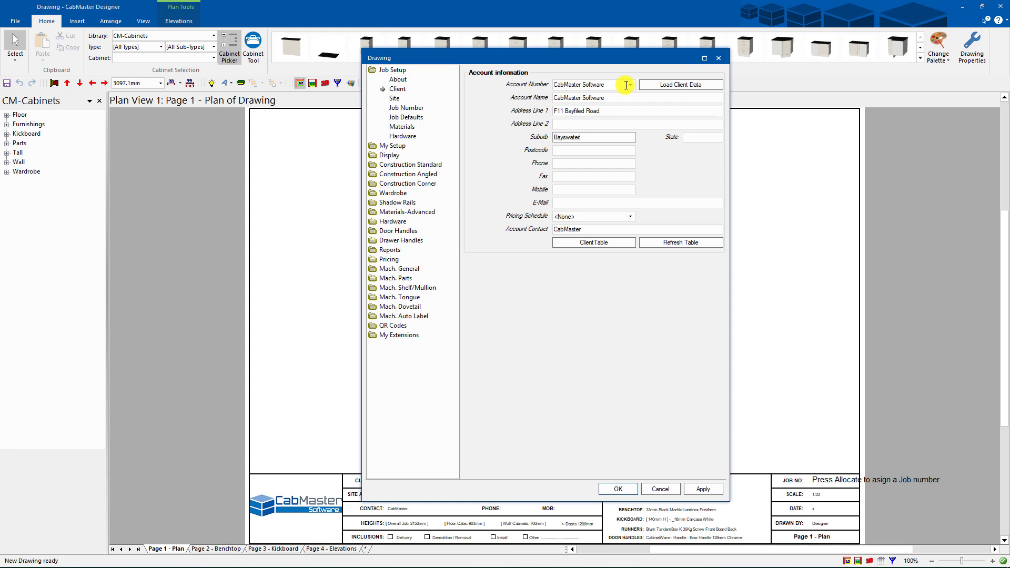
{"action": "key", "text": "Tab"}
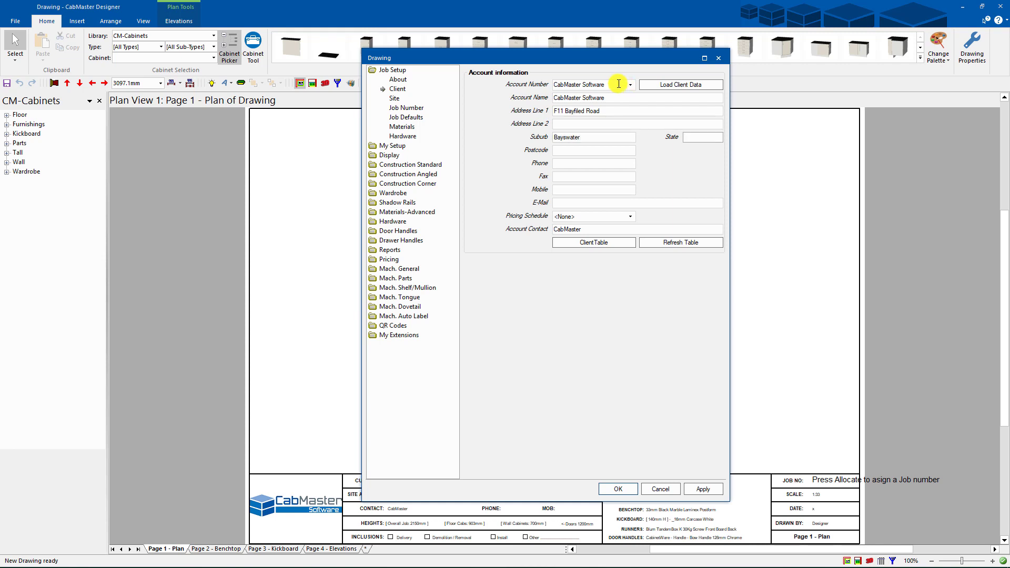
{"action": "key", "text": "Tab"}
{"action": "type", "text": "3153"}
{"action": "key", "text": "Tab"}
{"action": "left_click", "coordinate": [703, 489]}
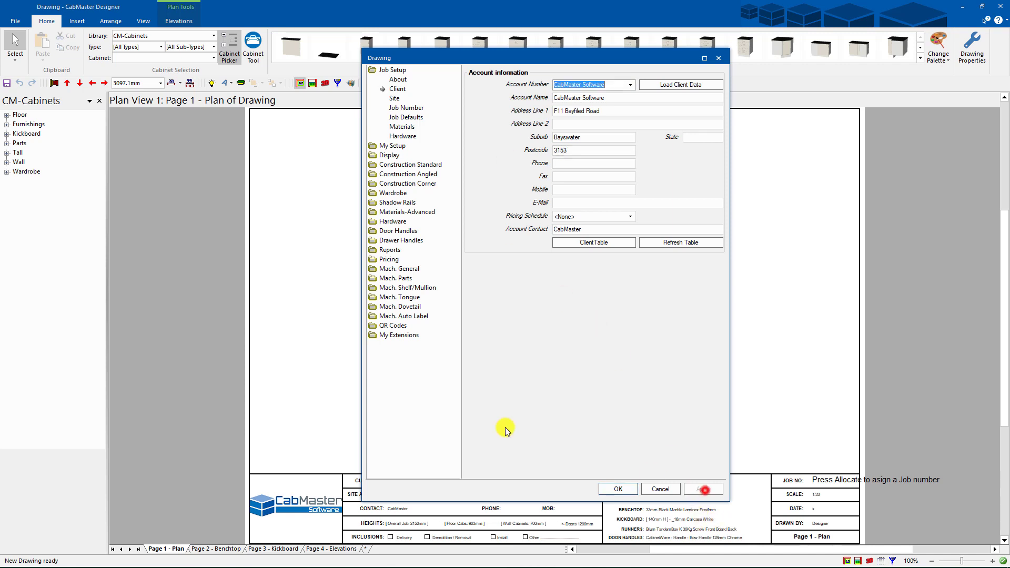
Set the client's pricing schedule to Level 1 and make the site information the same as the client information.
{"action": "left_click", "coordinate": [630, 216]}
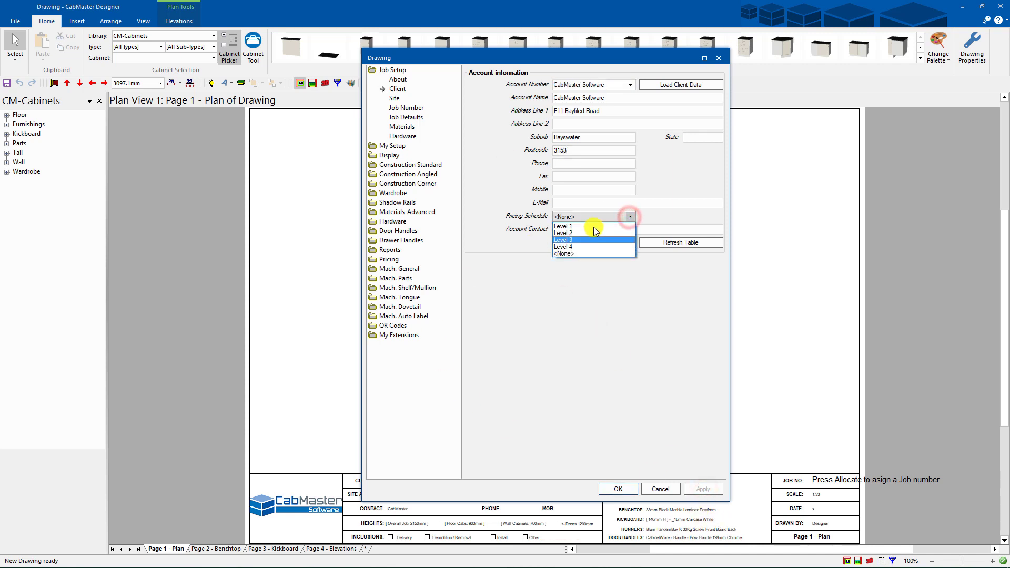
{"action": "left_click", "coordinate": [591, 226]}
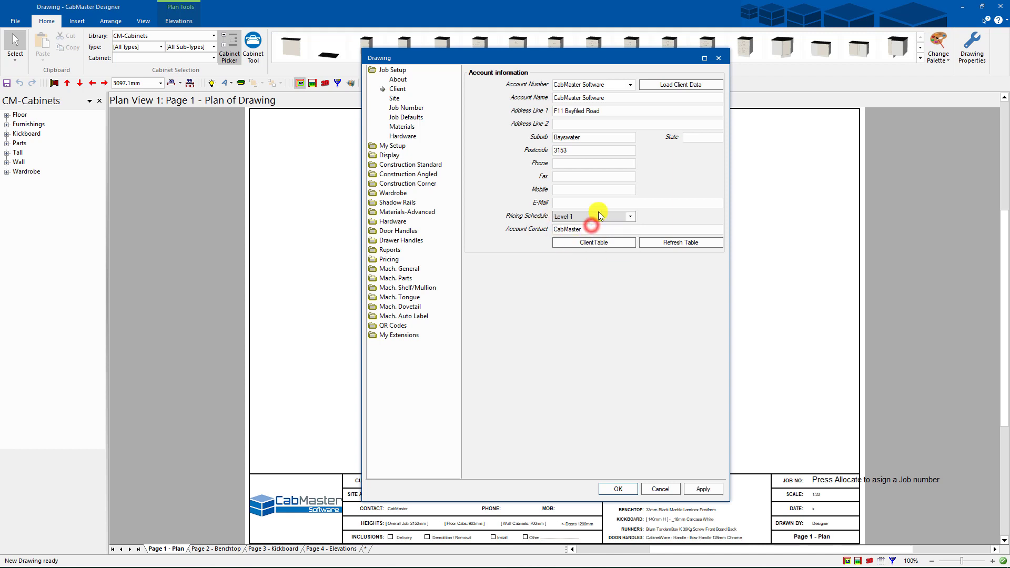
{"action": "left_click", "coordinate": [394, 97]}
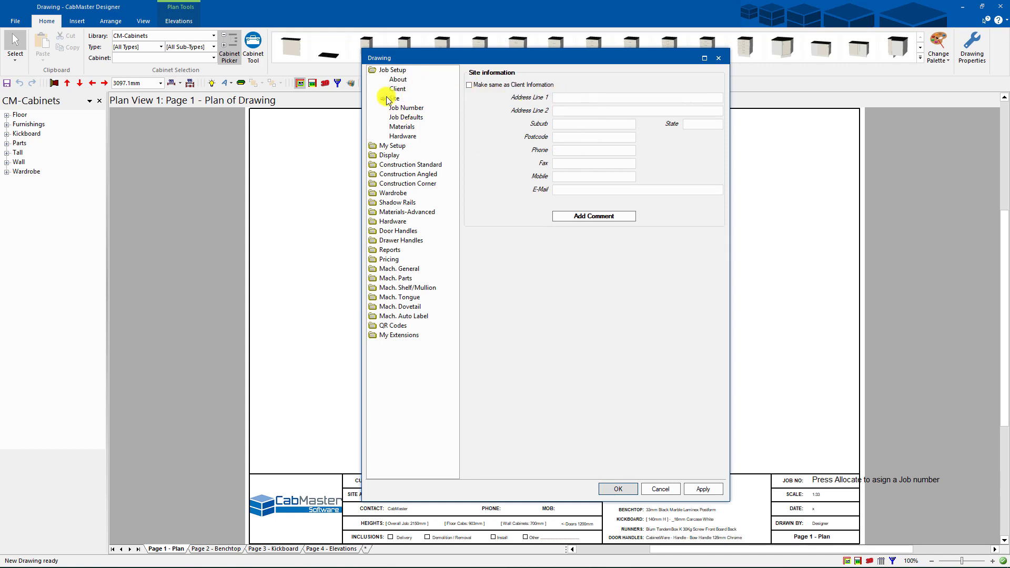
{"action": "left_click", "coordinate": [469, 85]}
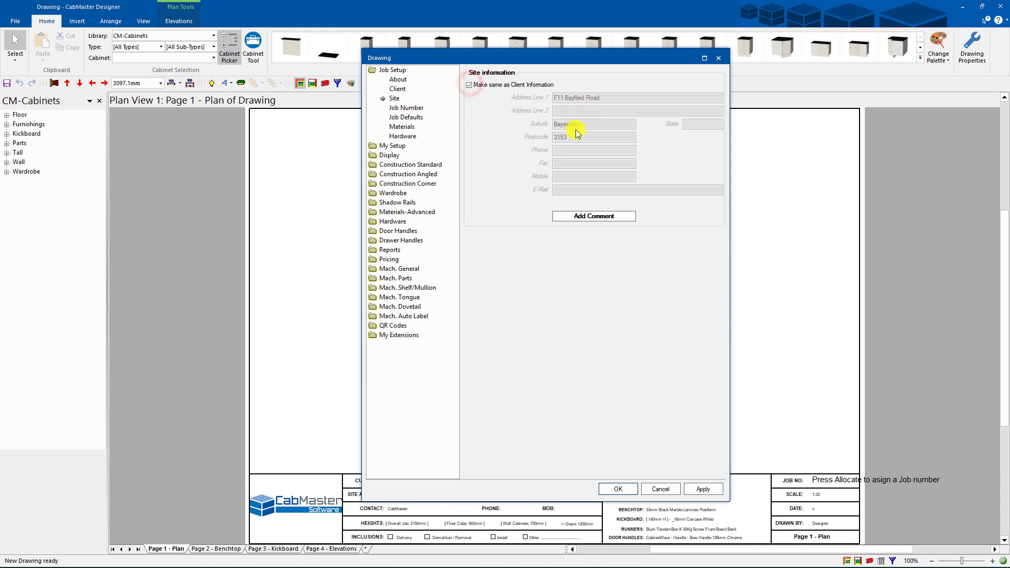
Switch the job number input option to Manual, assign the job number Abc123 and apply it.
{"action": "left_click", "coordinate": [403, 107]}
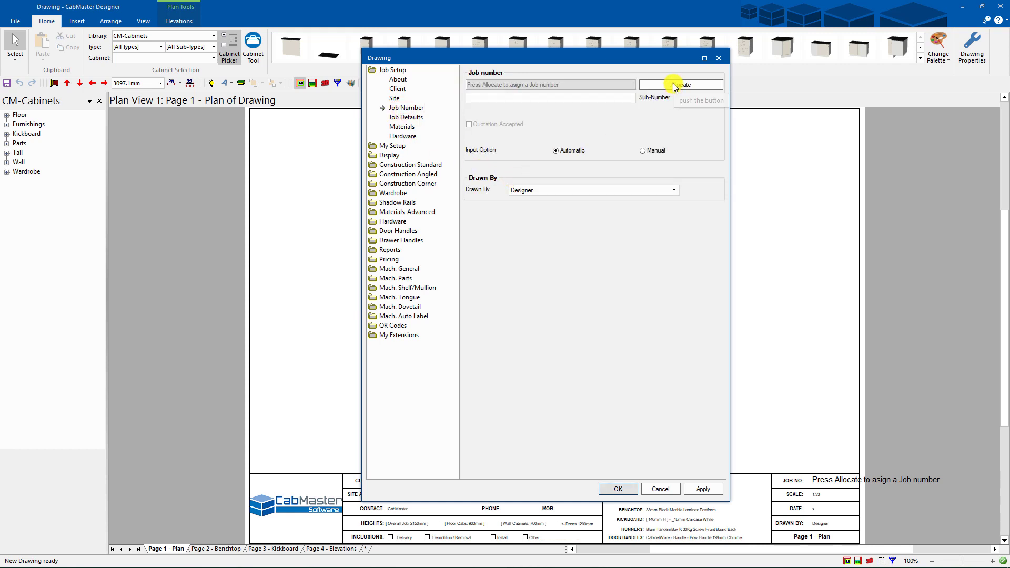
{"action": "left_click", "coordinate": [642, 150]}
{"action": "left_click", "coordinate": [570, 84]}
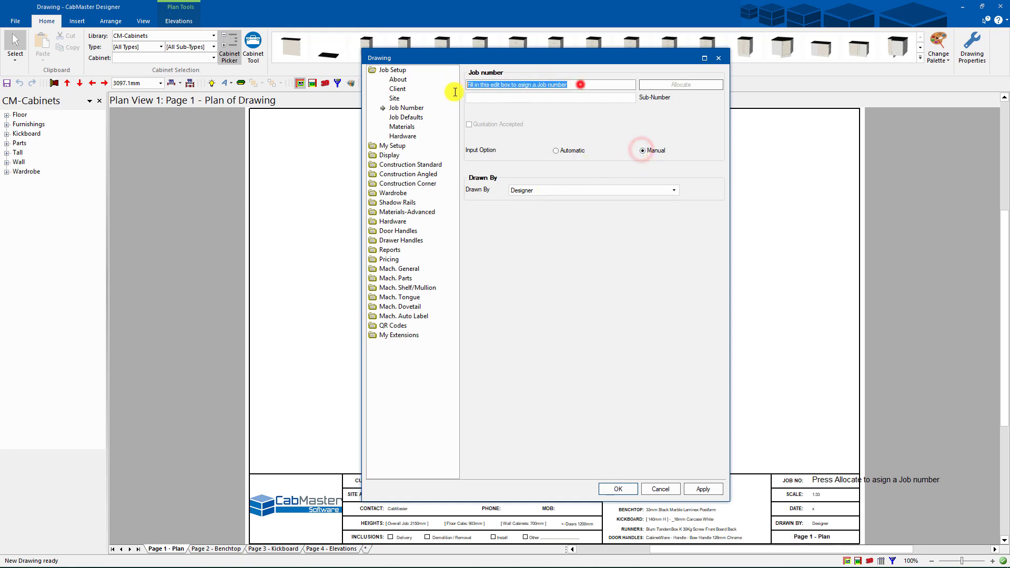
{"action": "type", "text": "A"}
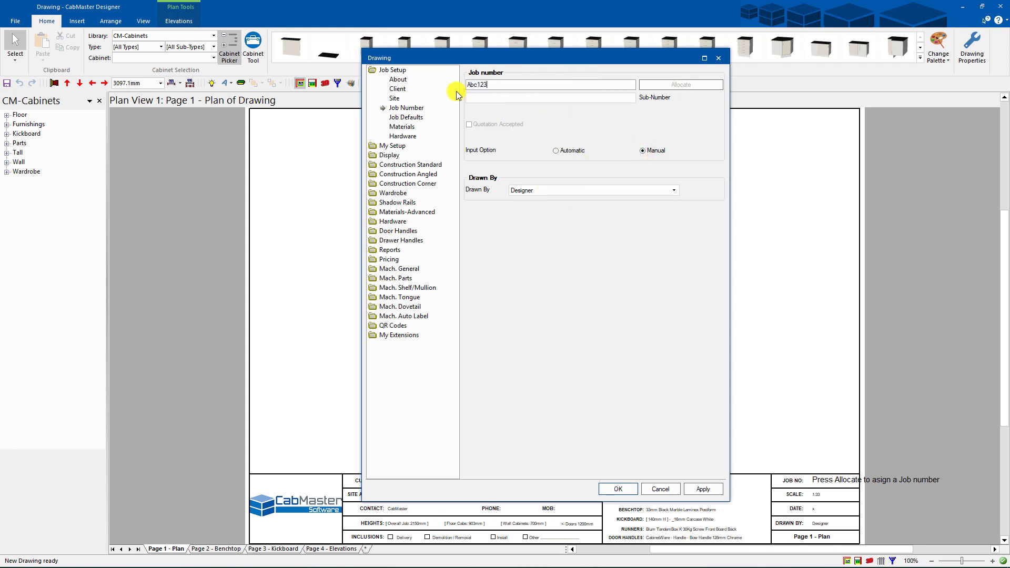
{"action": "type", "text": "bc123"}
{"action": "key", "text": "Tab"}
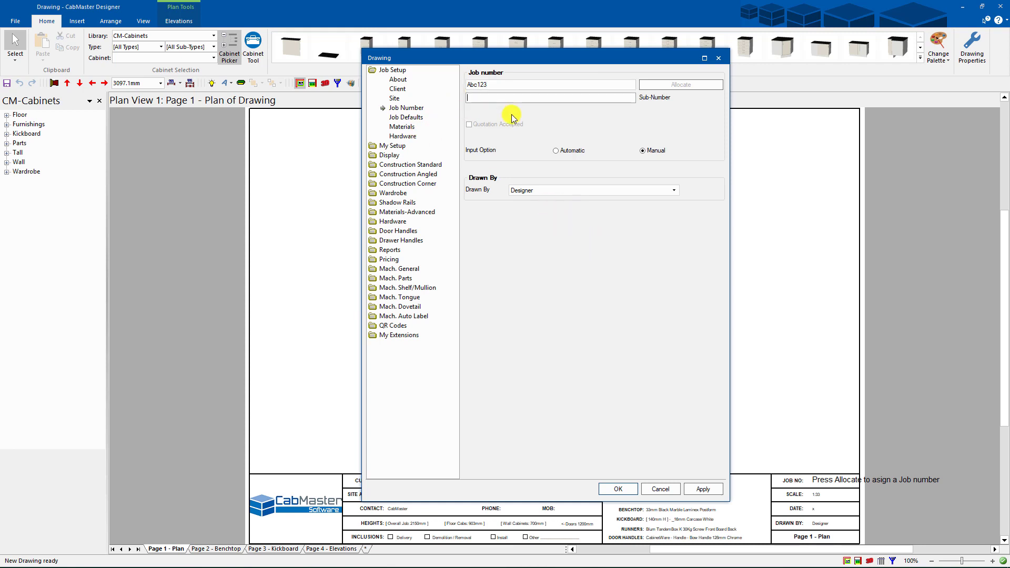
{"action": "left_click", "coordinate": [701, 491]}
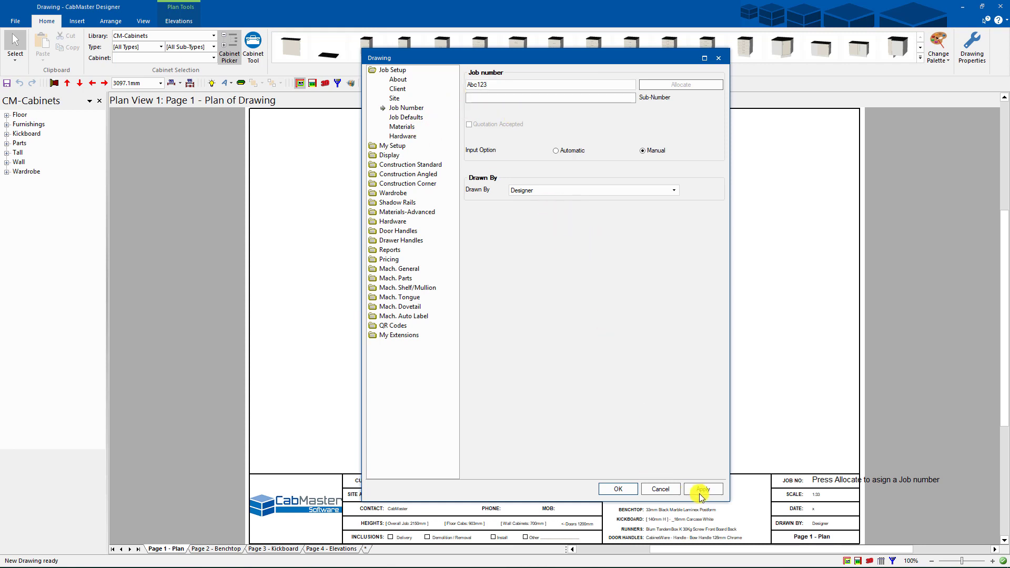
Set the job's default heights to 2400 mm overall kitchen, 2700 mm ceiling and 720 mm fixed wall cabinet height, and apply them.
{"action": "left_click", "coordinate": [406, 118]}
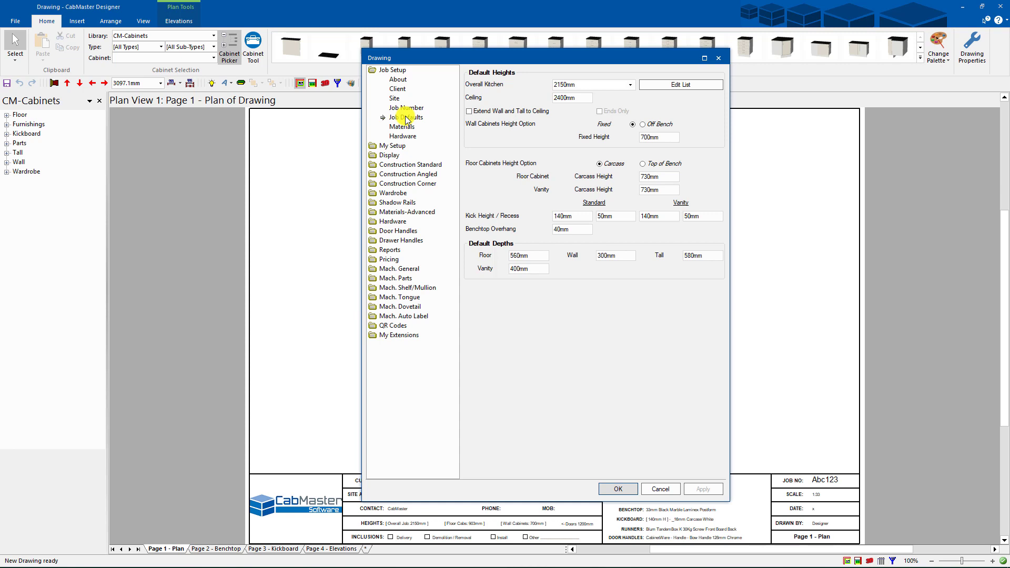
{"action": "left_click", "coordinate": [583, 83]}
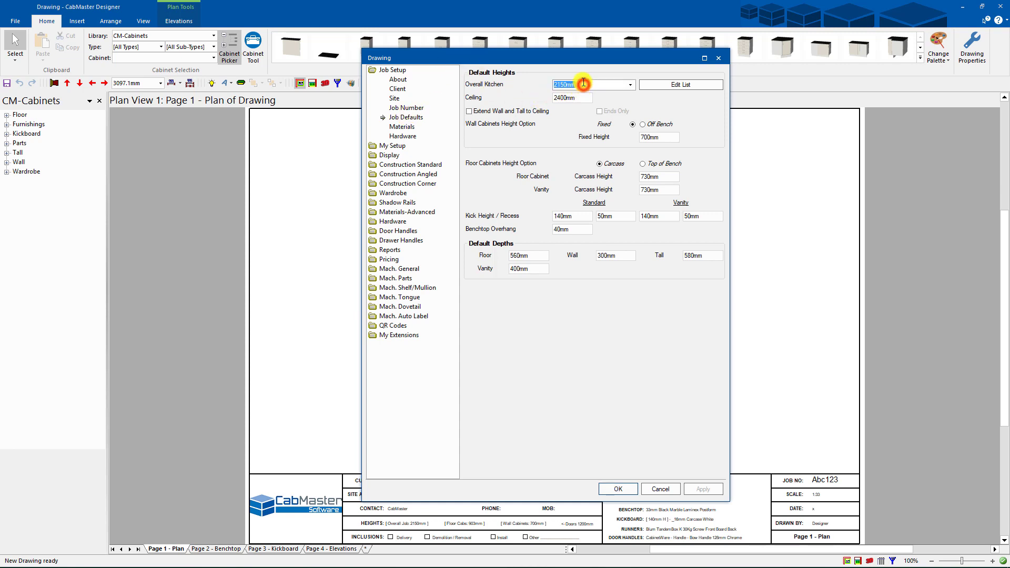
{"action": "type", "text": "2400"}
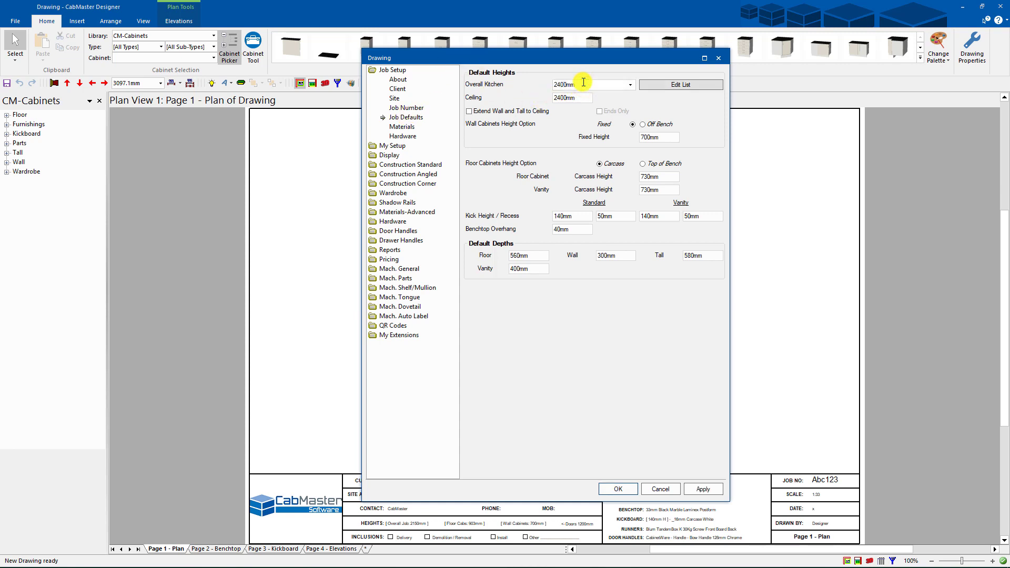
{"action": "key", "text": "Tab"}
{"action": "type", "text": "270"}
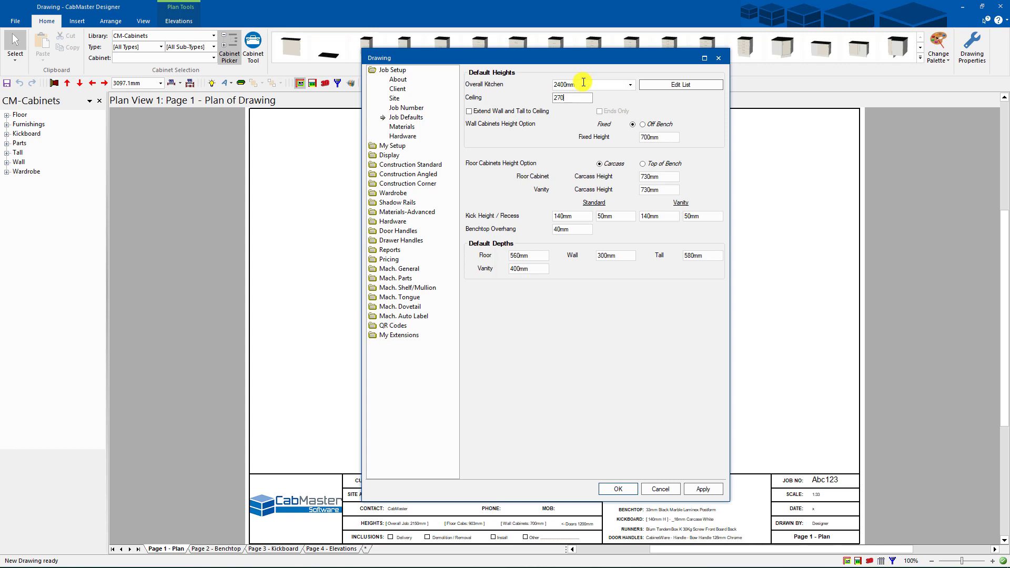
{"action": "type", "text": "0"}
{"action": "key", "text": "Tab"}
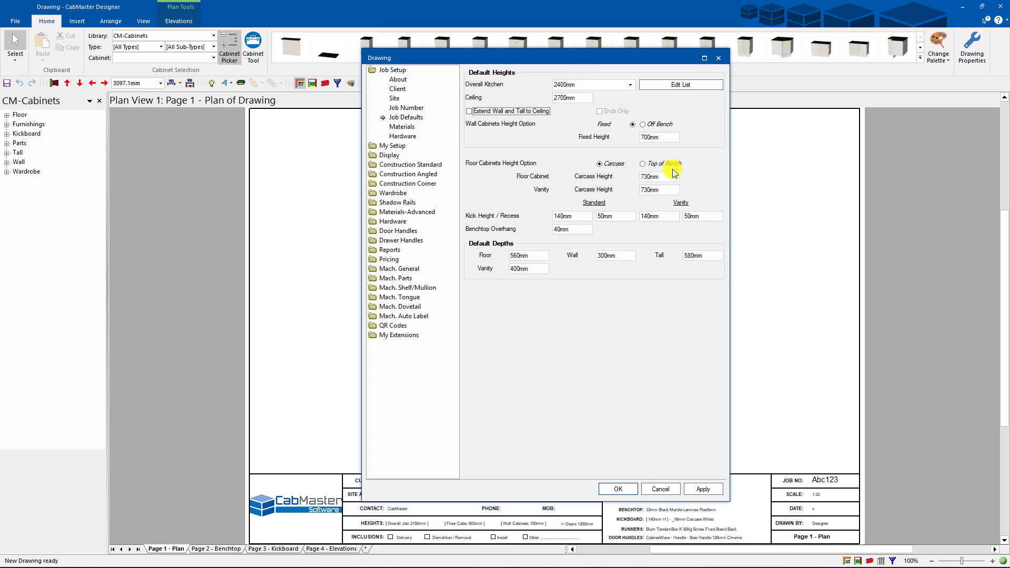
{"action": "left_click", "coordinate": [665, 137]}
{"action": "type", "text": "720"}
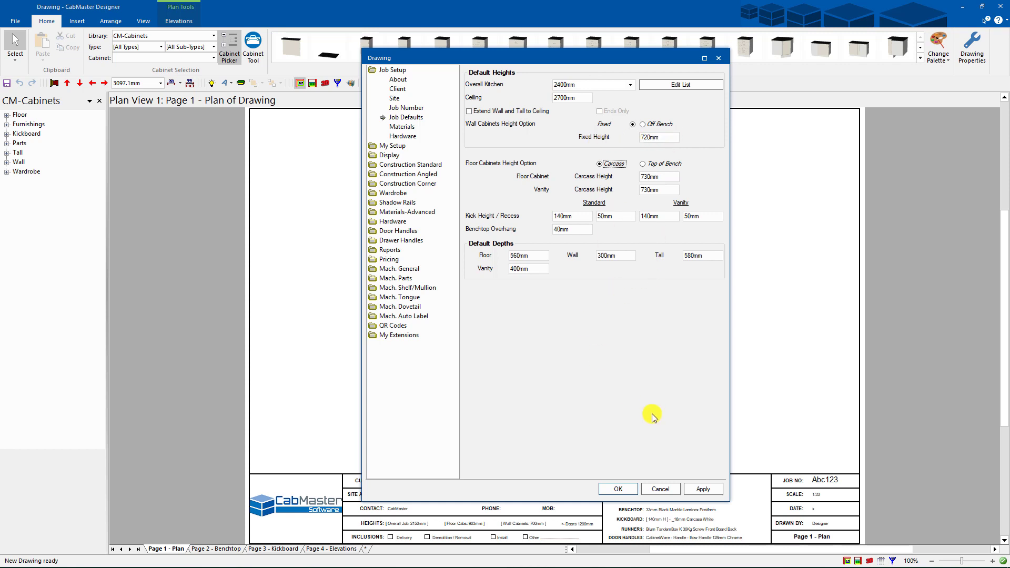
{"action": "left_click", "coordinate": [705, 490]}
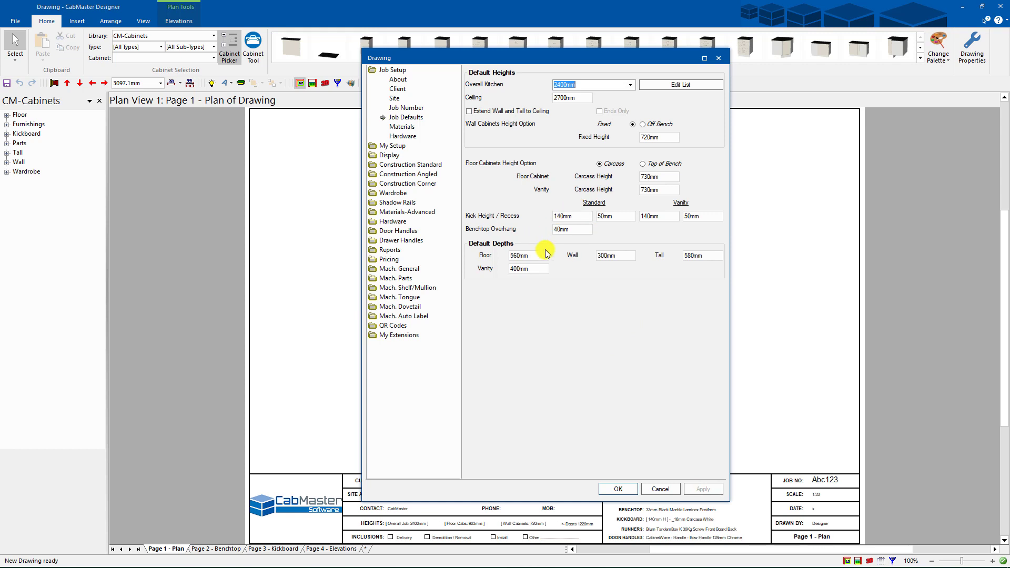
Set the floor door material to 18mm Ash White Laminate from 18mm Laminate Doors with _1.0mm Edging, and apply it.
{"action": "left_click", "coordinate": [403, 128]}
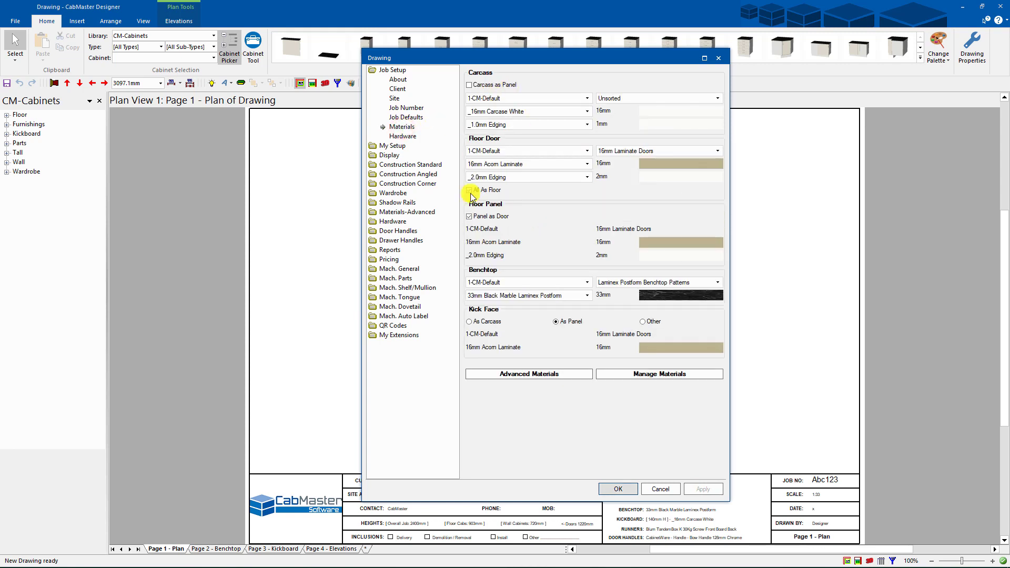
{"action": "left_click", "coordinate": [629, 149]}
{"action": "left_click", "coordinate": [623, 180]}
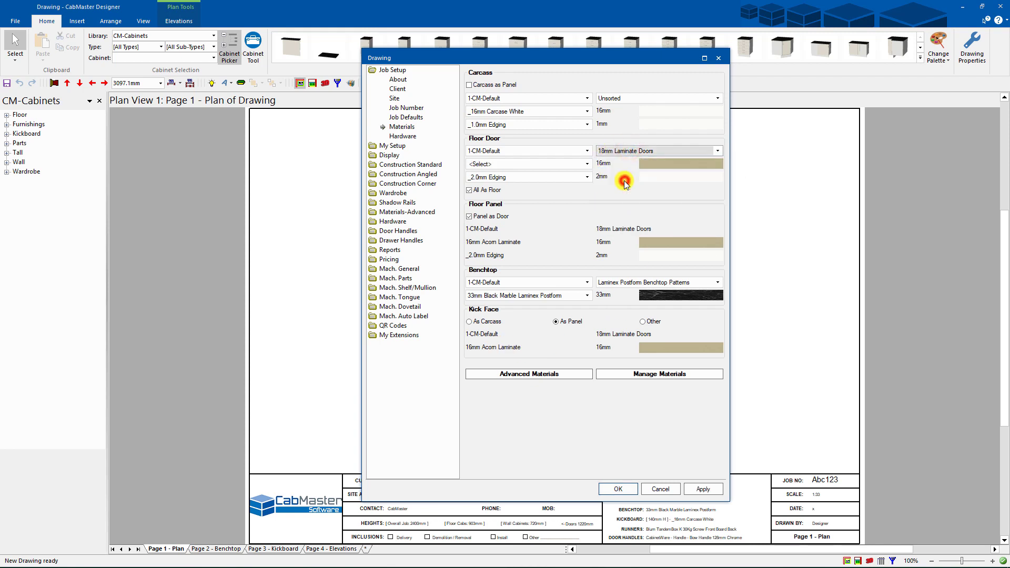
{"action": "left_click", "coordinate": [539, 164]}
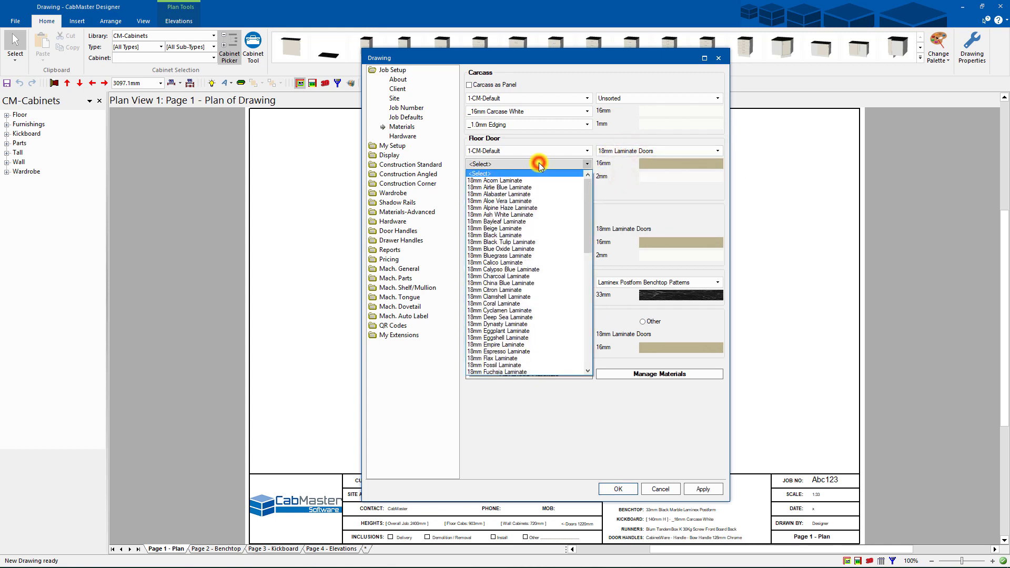
{"action": "left_click", "coordinate": [523, 218]}
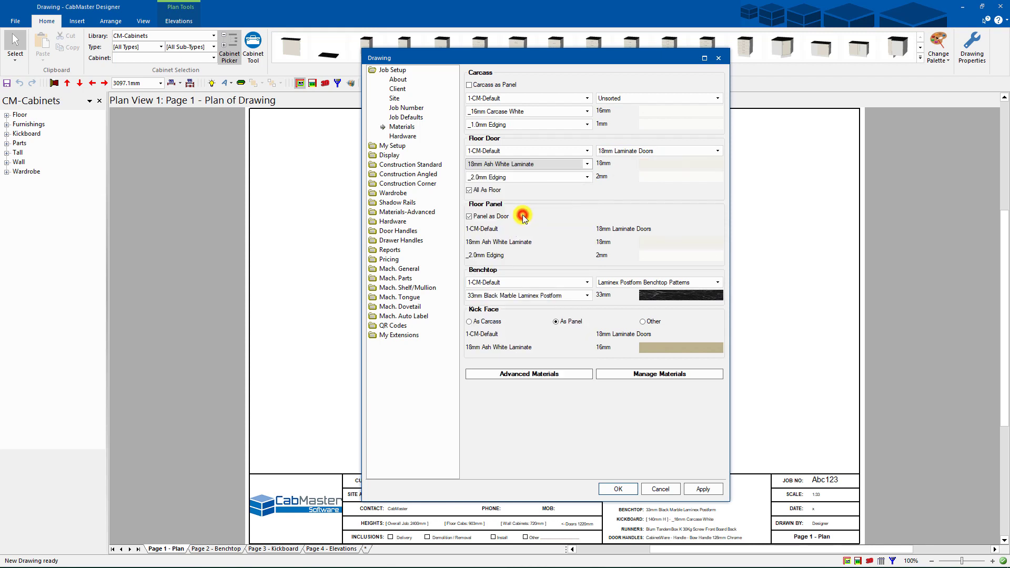
{"action": "left_click", "coordinate": [515, 176]}
{"action": "left_click", "coordinate": [495, 194]}
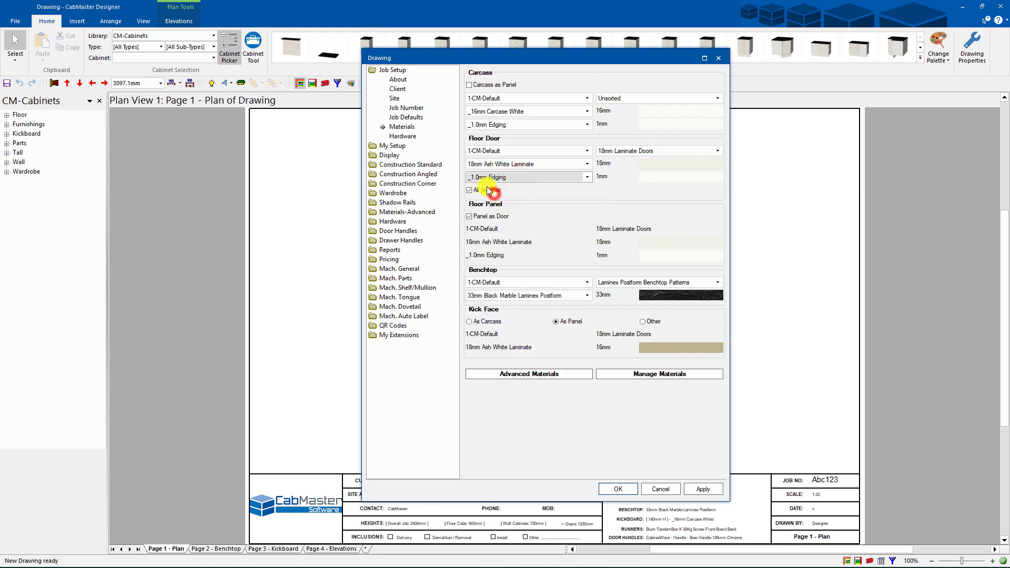
{"action": "left_click", "coordinate": [705, 489]}
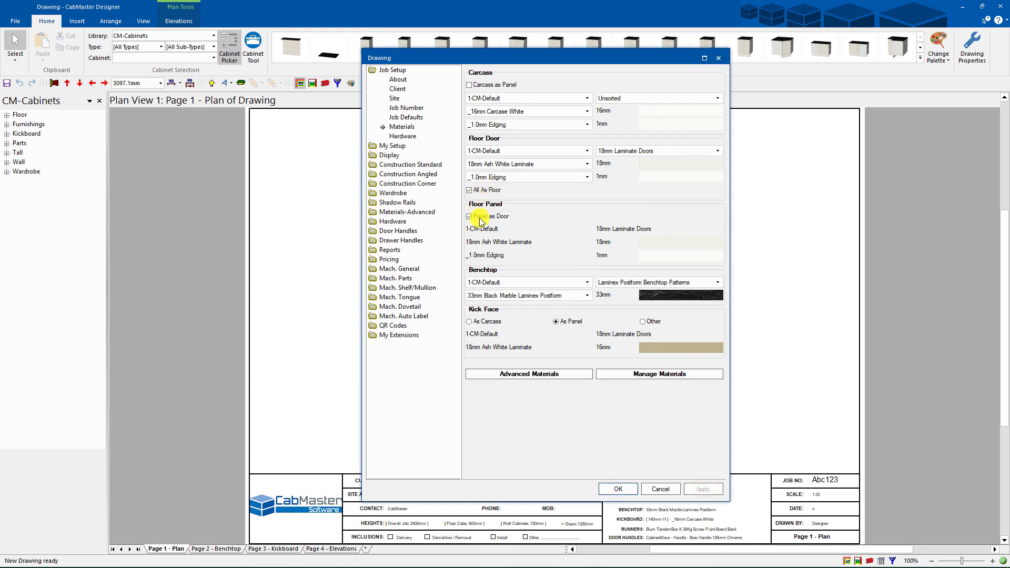
Turn All As Floor and Panel as Door off and back on to preview separate door and panel material settings.
{"action": "left_click", "coordinate": [470, 190]}
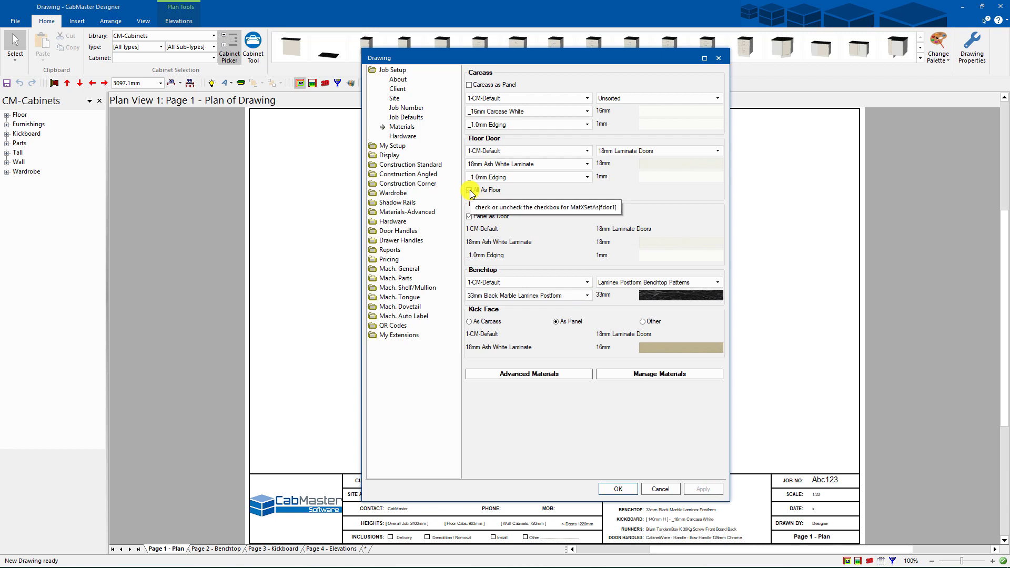
{"action": "left_click", "coordinate": [469, 190]}
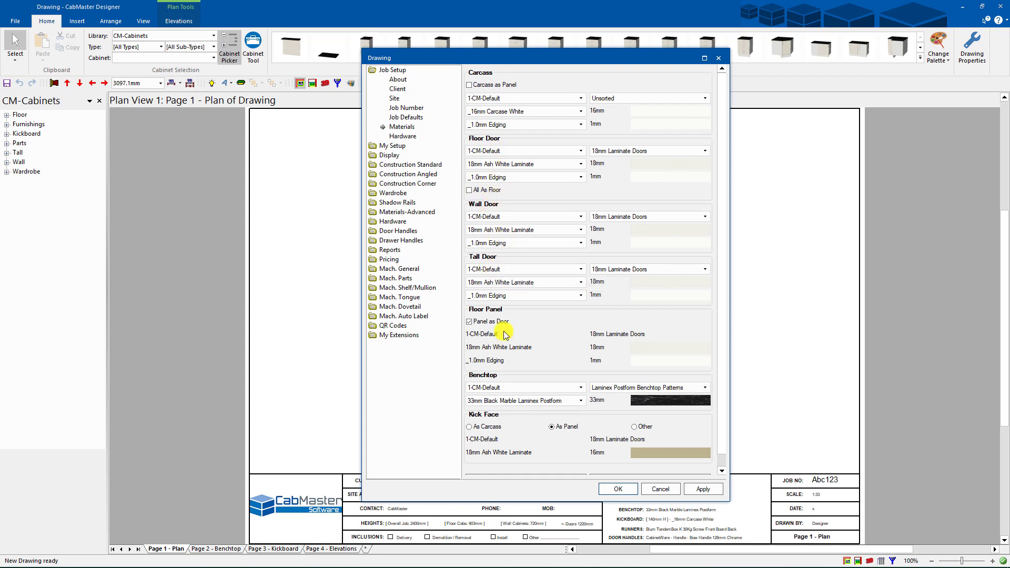
{"action": "left_click", "coordinate": [468, 191]}
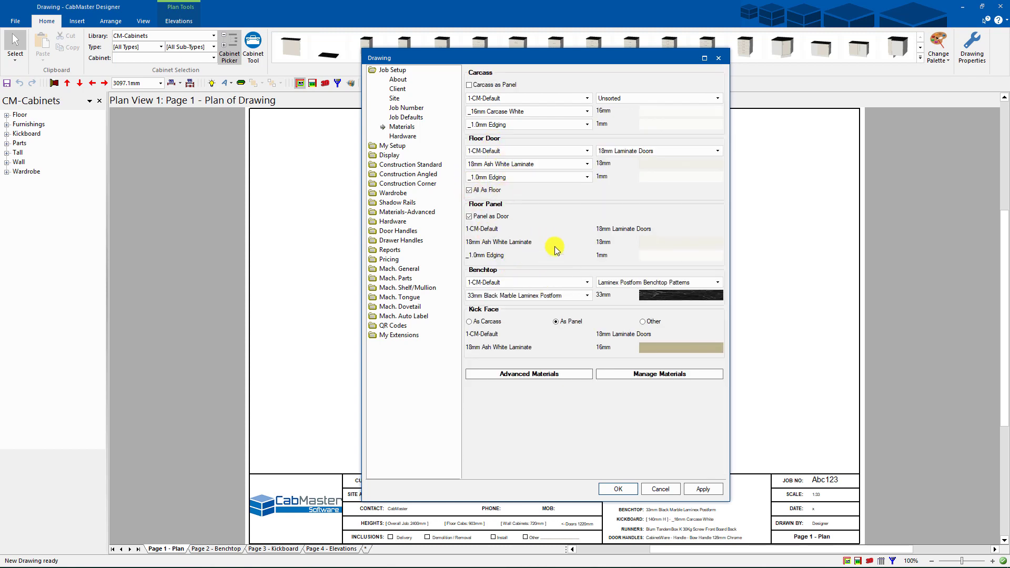
{"action": "left_click", "coordinate": [469, 217]}
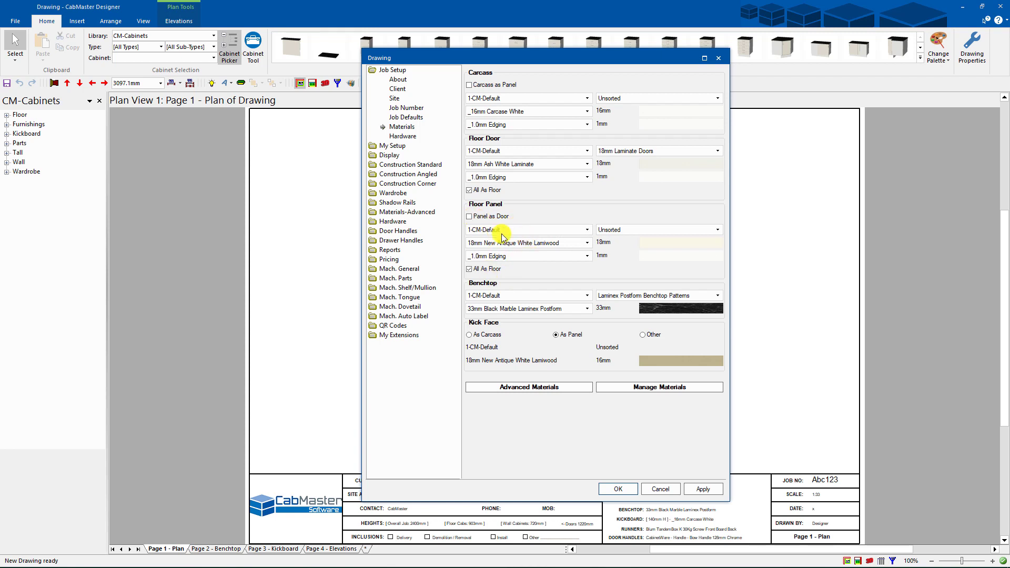
{"action": "left_click", "coordinate": [470, 217]}
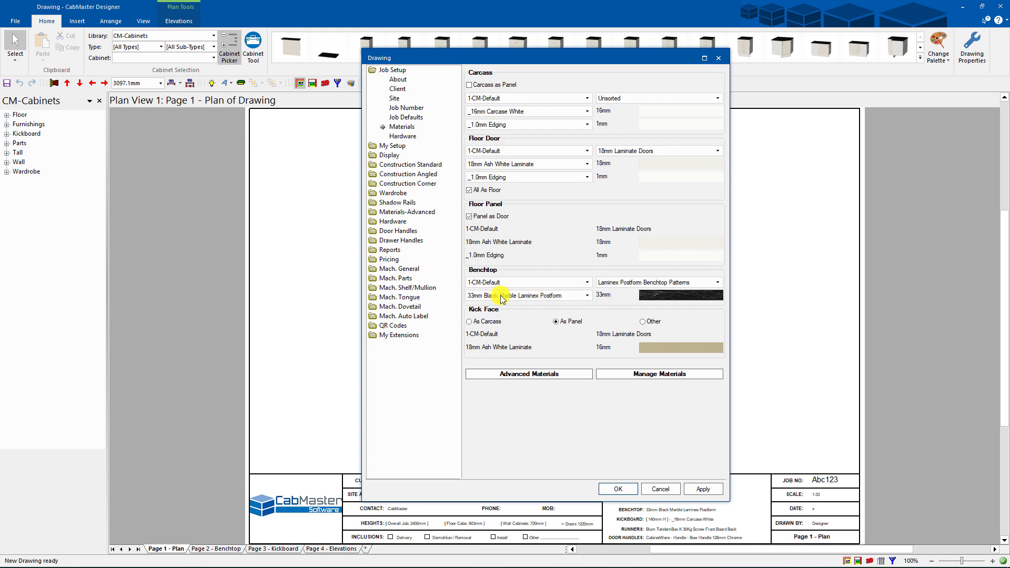
Apply the material settings and accept the drawing properties to return to the plan.
{"action": "left_click", "coordinate": [703, 489]}
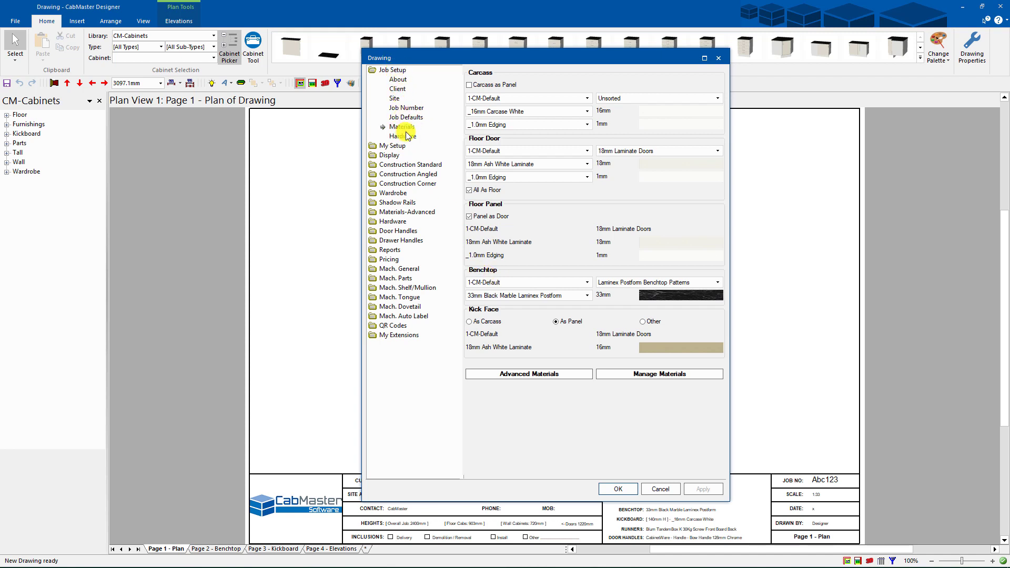
{"action": "left_click", "coordinate": [621, 489]}
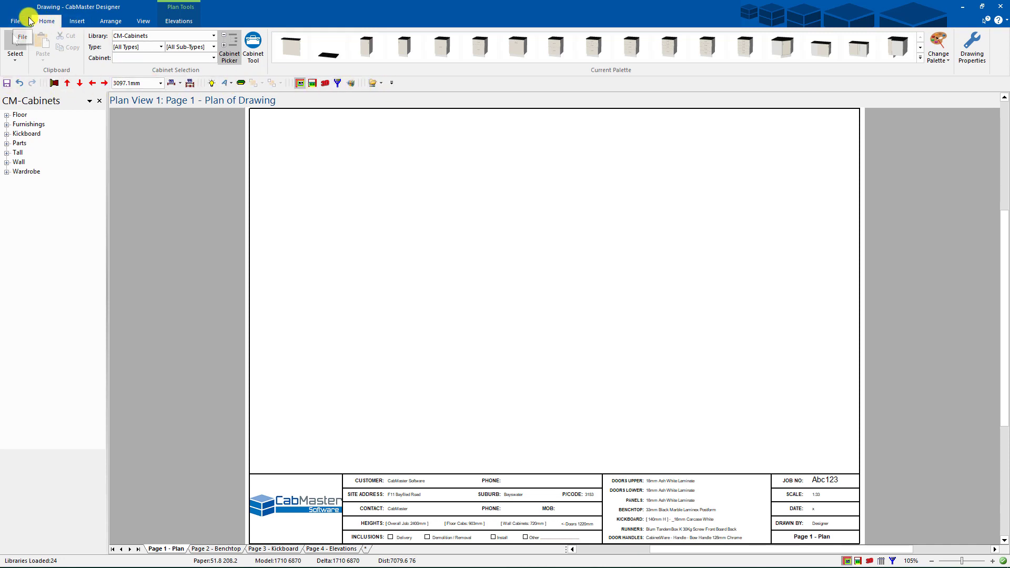
{"action": "left_click", "coordinate": [392, 83]}
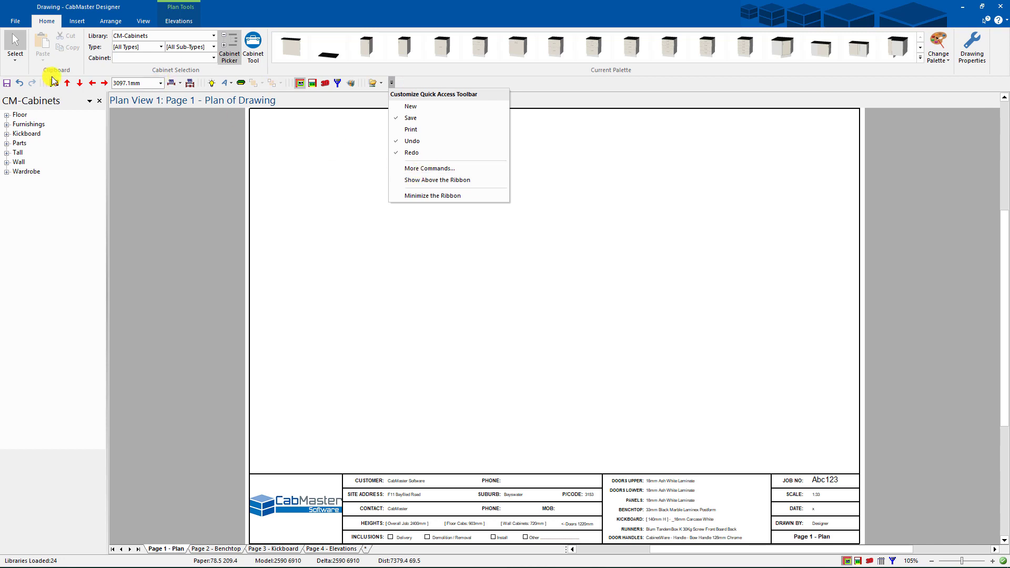
{"action": "left_click", "coordinate": [410, 79]}
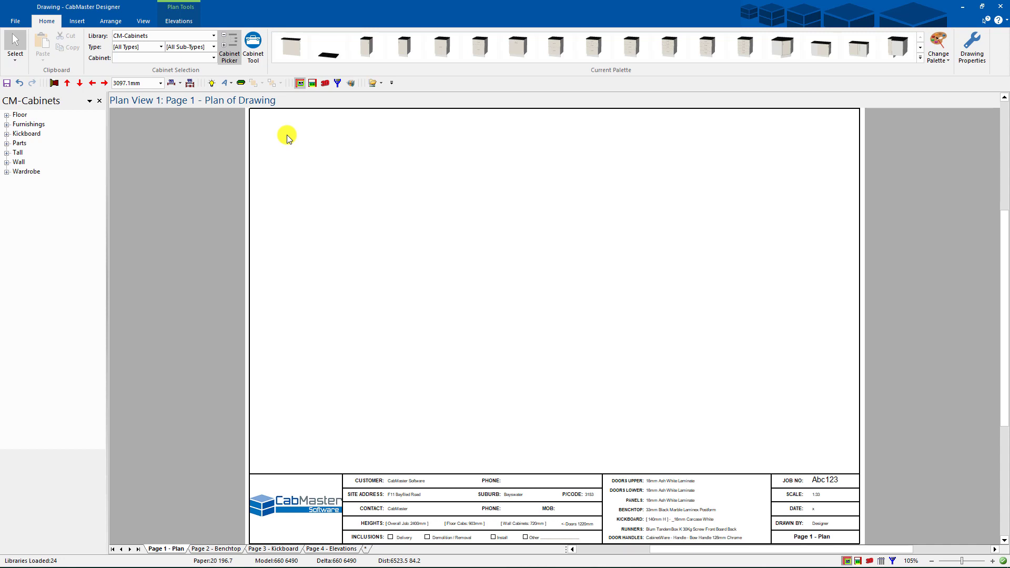
{"action": "left_click", "coordinate": [974, 48]}
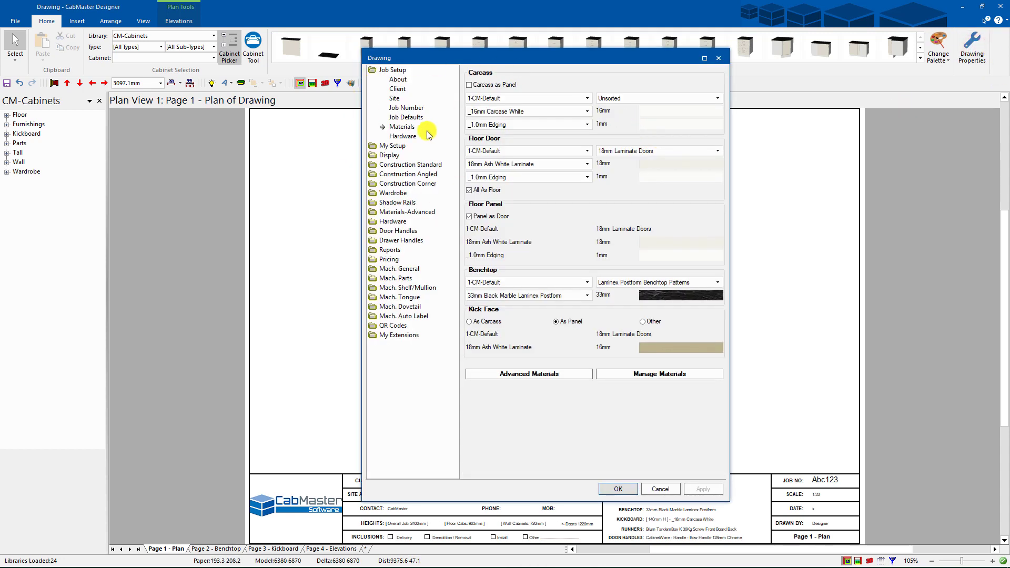
{"action": "left_click", "coordinate": [617, 490]}
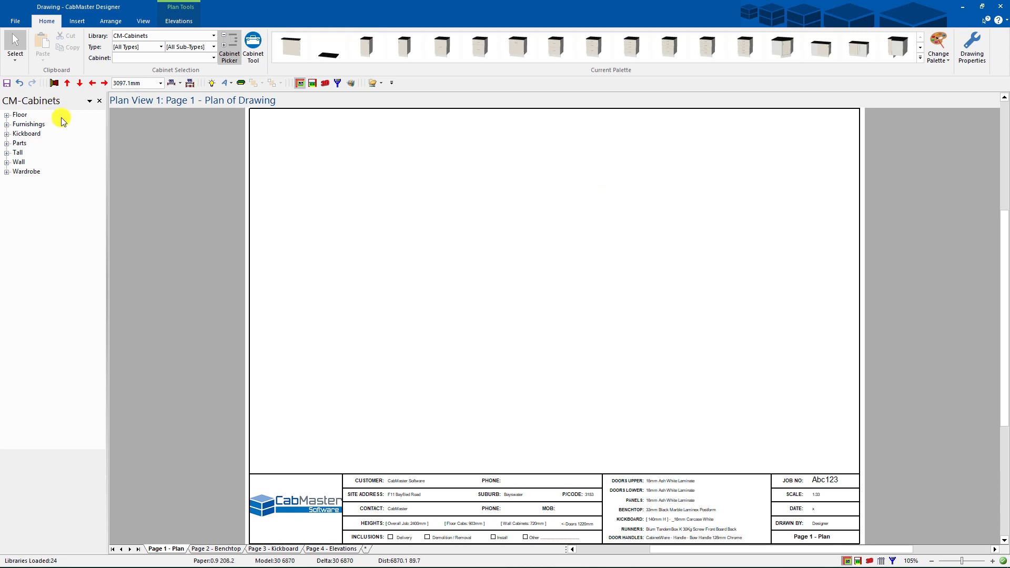
Draw a wall 2875 mm long, running straight up the plan at 90 degrees from a start point near the page's centre.
{"action": "left_click", "coordinate": [77, 21]}
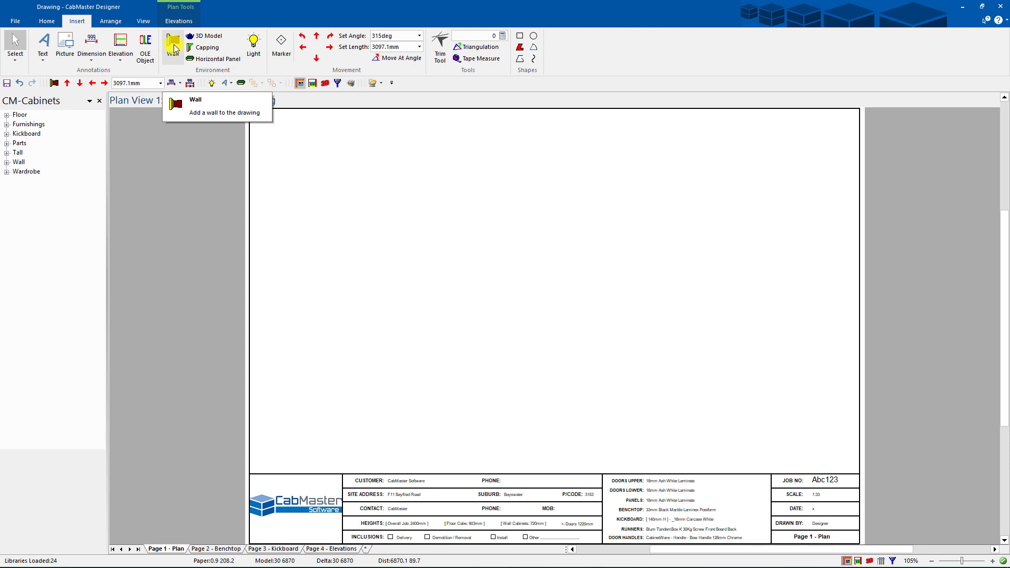
{"action": "left_click", "coordinate": [174, 49]}
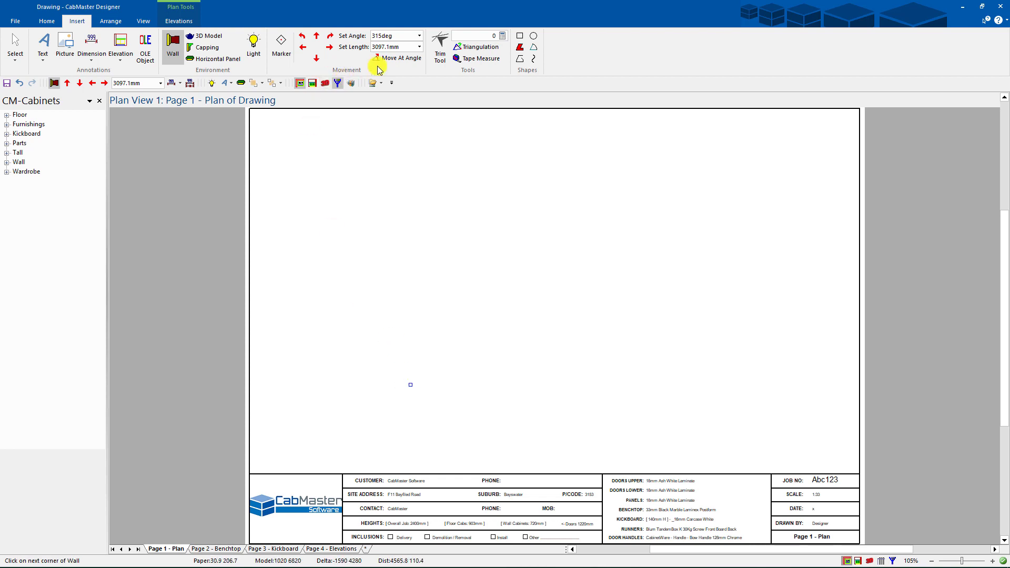
{"action": "left_click", "coordinate": [403, 47]}
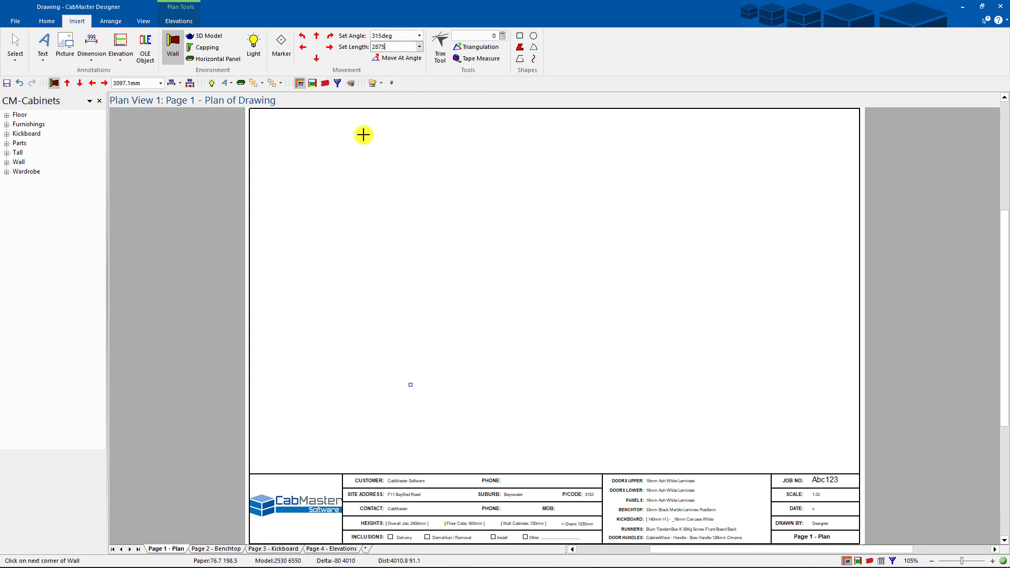
{"action": "left_click", "coordinate": [316, 36]}
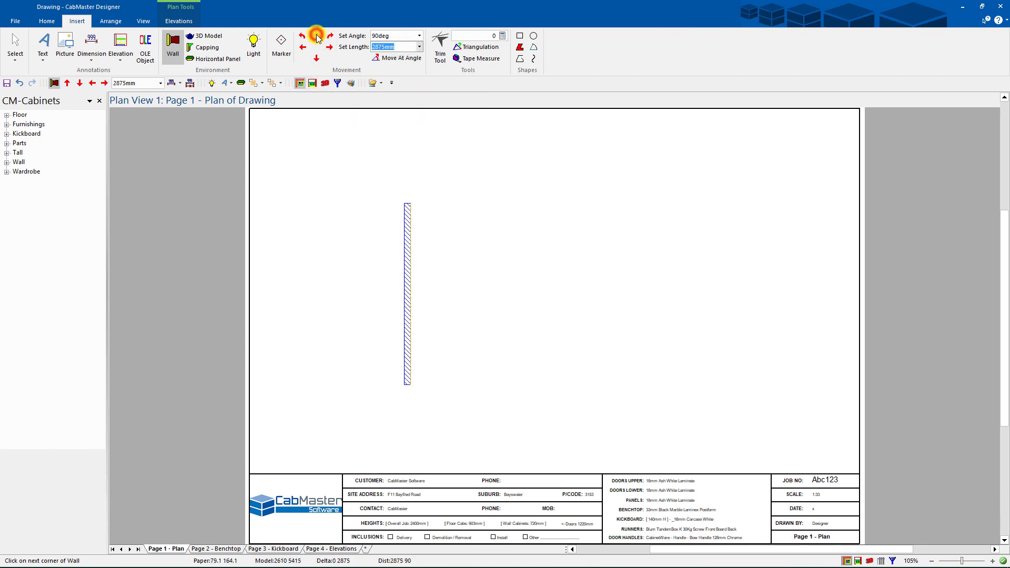
Continue the wall 3000 mm to the right from the end of the vertical wall and finish the wall run.
{"action": "left_click", "coordinate": [402, 47]}
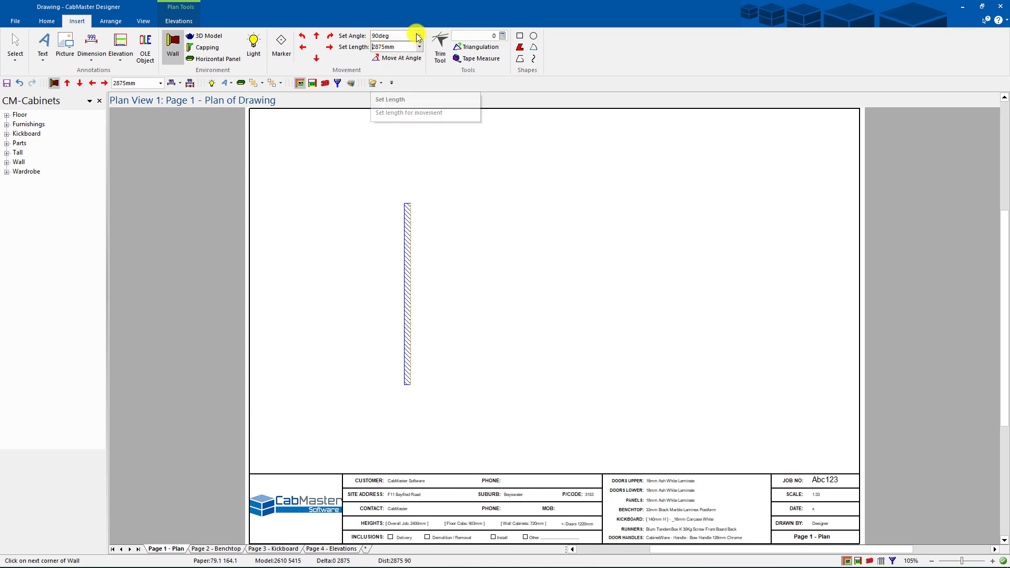
{"action": "left_click", "coordinate": [408, 46]}
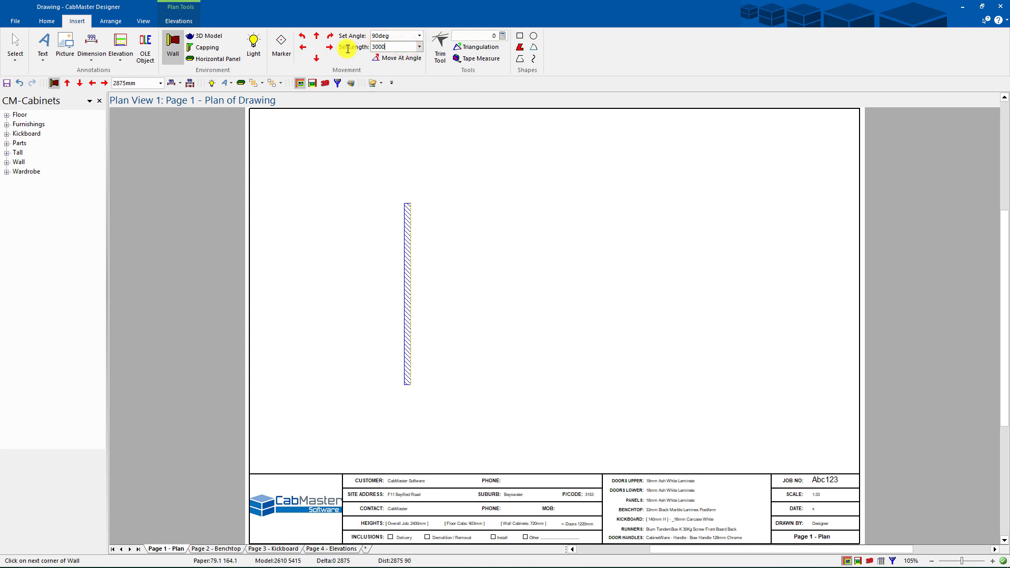
{"action": "left_click", "coordinate": [328, 47]}
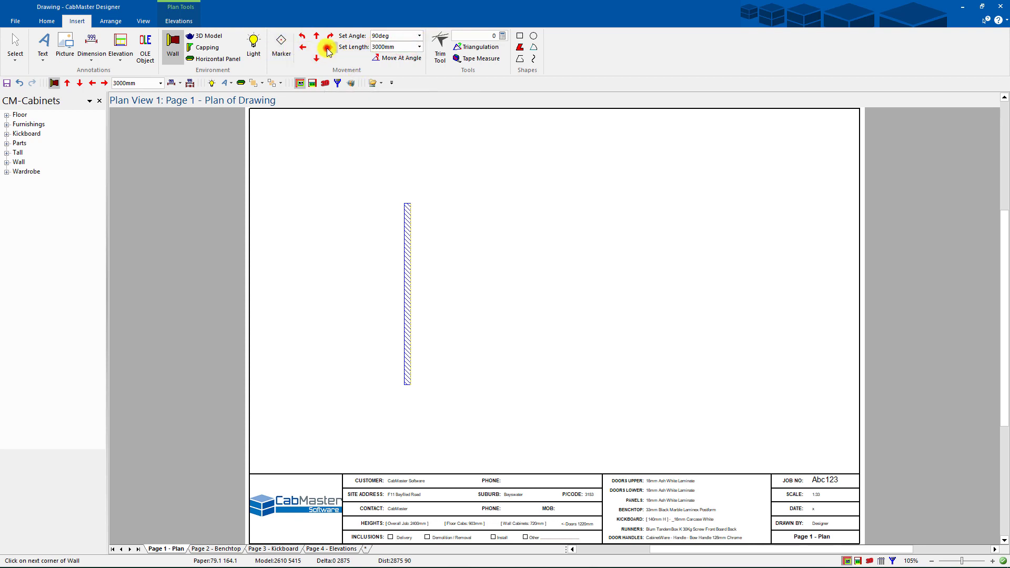
{"action": "left_click", "coordinate": [16, 46]}
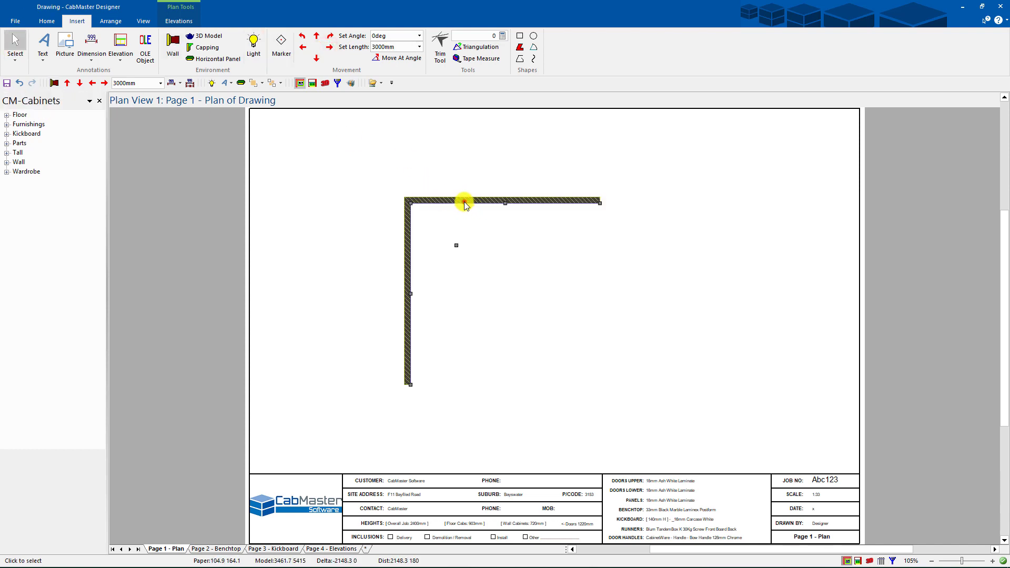
Move the L-shaped walls further left on the plan and add auto dimensions to both the horizontal and vertical walls.
{"action": "mouse_move", "coordinate": [464, 204]}
{"action": "left_mouse_down"}
{"action": "mouse_move", "coordinate": [402, 194]}
{"action": "mouse_move", "coordinate": [482, 206]}
{"action": "mouse_move", "coordinate": [412, 203]}
{"action": "mouse_move", "coordinate": [412, 212]}
{"action": "left_mouse_up"}
{"action": "left_click", "coordinate": [502, 267]}
{"action": "right_click", "coordinate": [412, 212]}
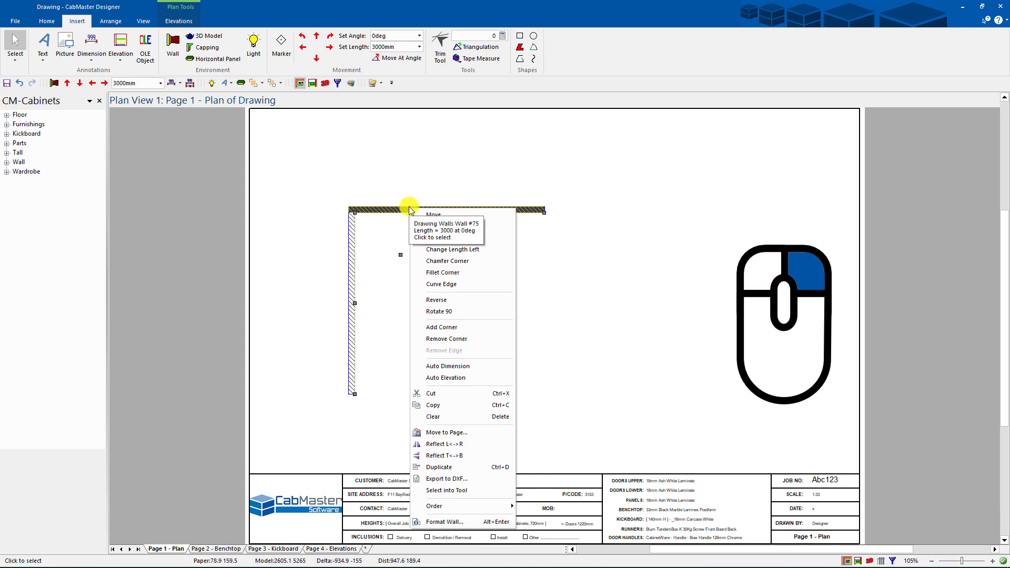
{"action": "left_click", "coordinate": [450, 366]}
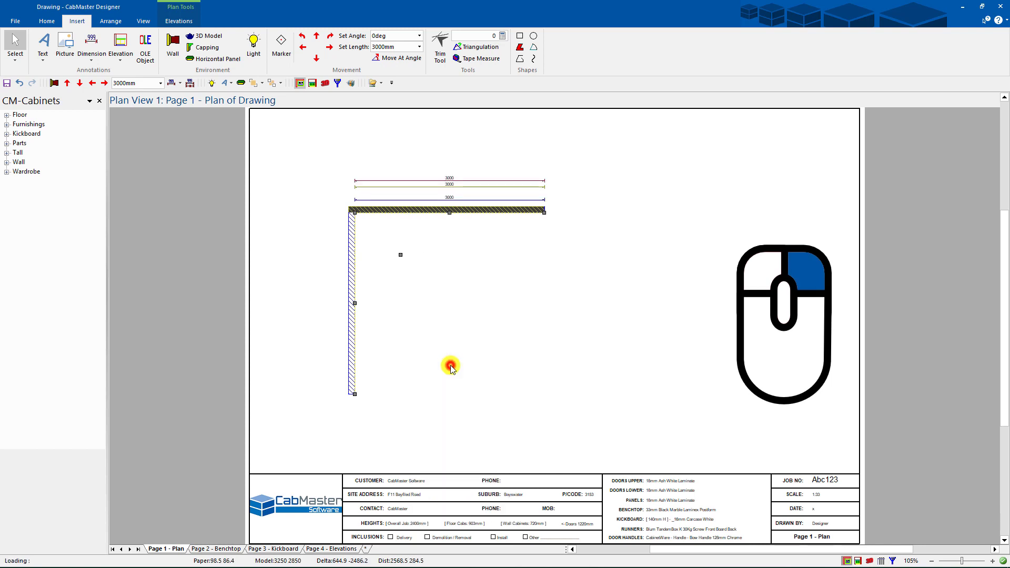
{"action": "right_click", "coordinate": [351, 314]}
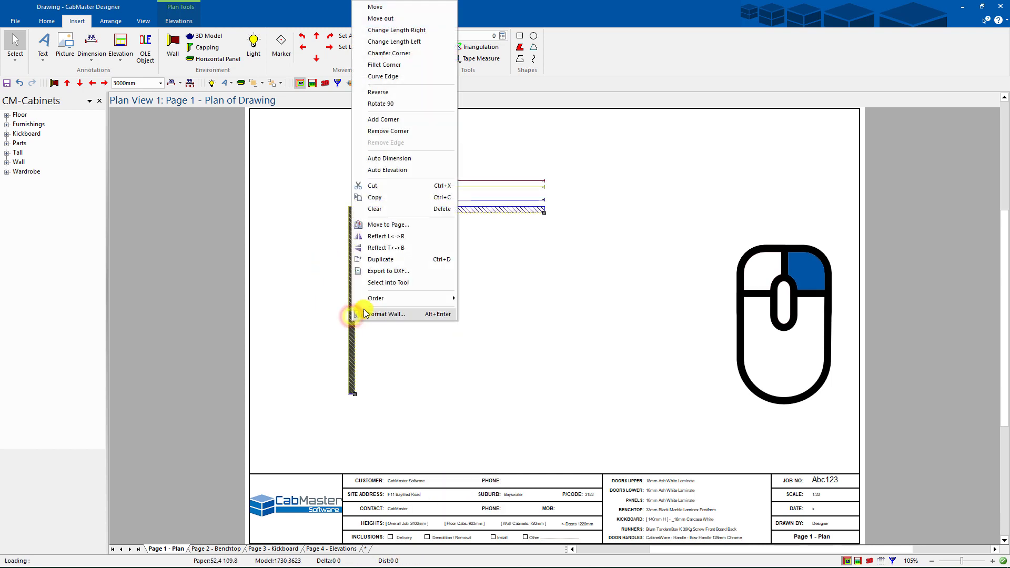
{"action": "left_click", "coordinate": [399, 159]}
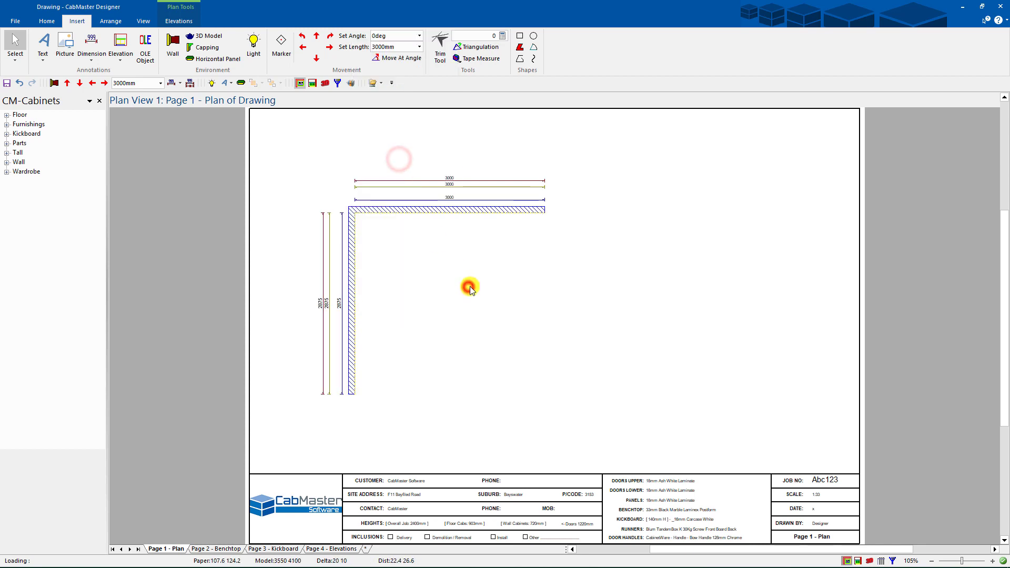
Create an auto elevation of the horizontal wall and place it in the upper-right area of the plan page.
{"action": "right_click", "coordinate": [452, 212]}
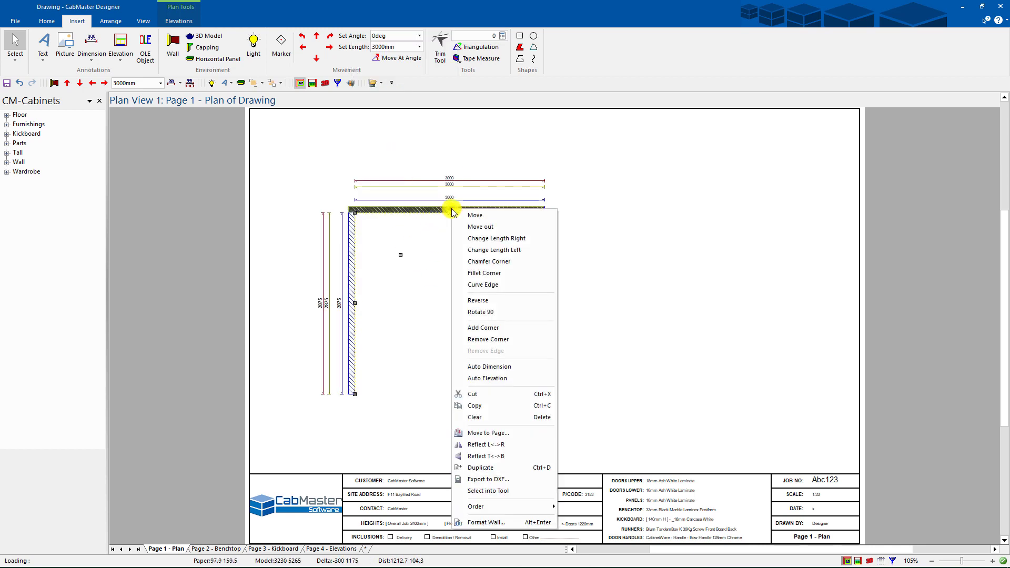
{"action": "left_click", "coordinate": [488, 378]}
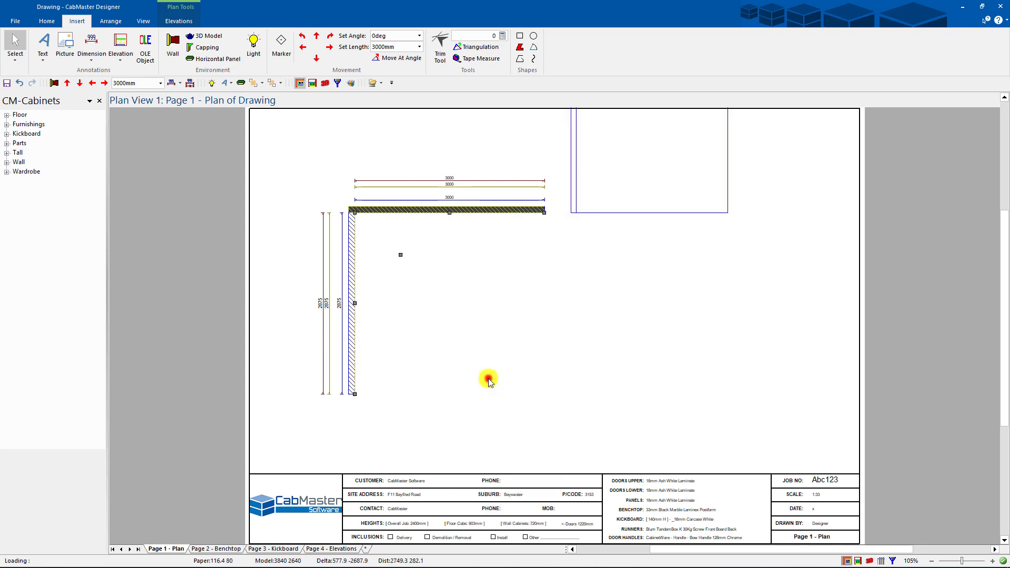
{"action": "left_click_drag", "start_coordinate": [575, 212], "coordinate": [664, 256]}
Create an auto elevation of the vertical wall and place it directly below the horizontal wall's elevation.
{"action": "left_click", "coordinate": [351, 334]}
{"action": "right_click", "coordinate": [351, 334]}
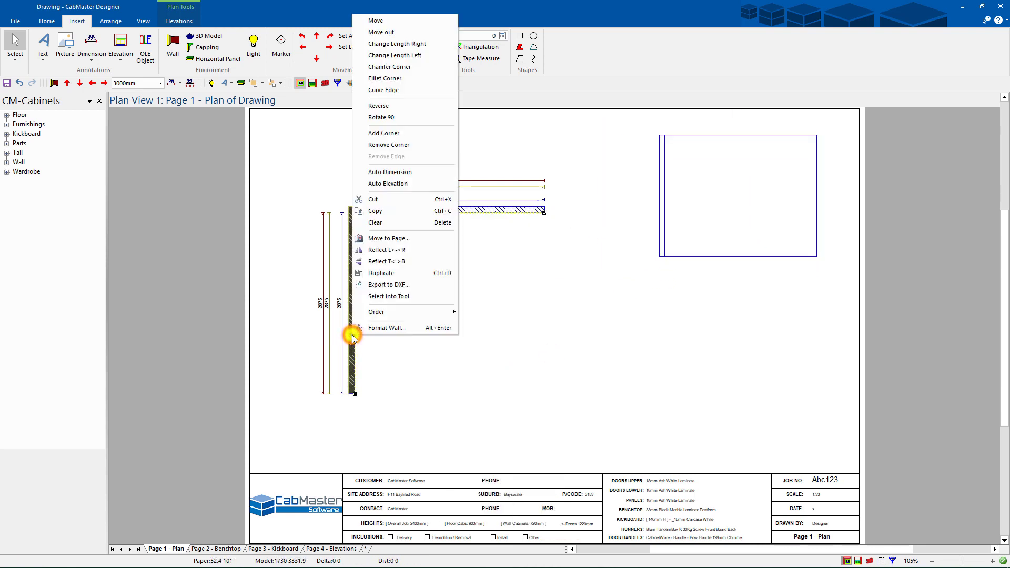
{"action": "left_click", "coordinate": [391, 184]}
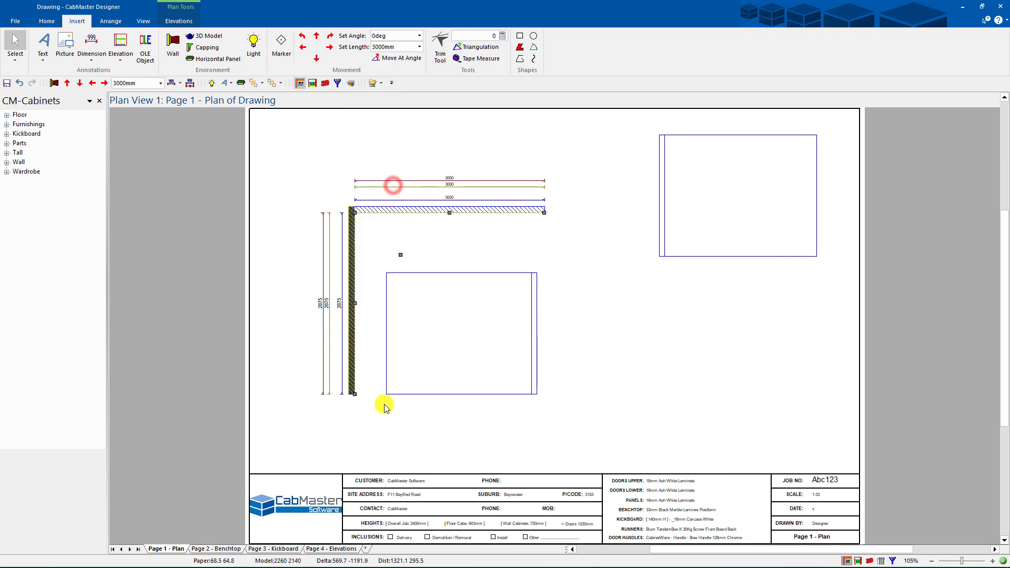
{"action": "left_click_drag", "start_coordinate": [386, 394], "coordinate": [661, 413]}
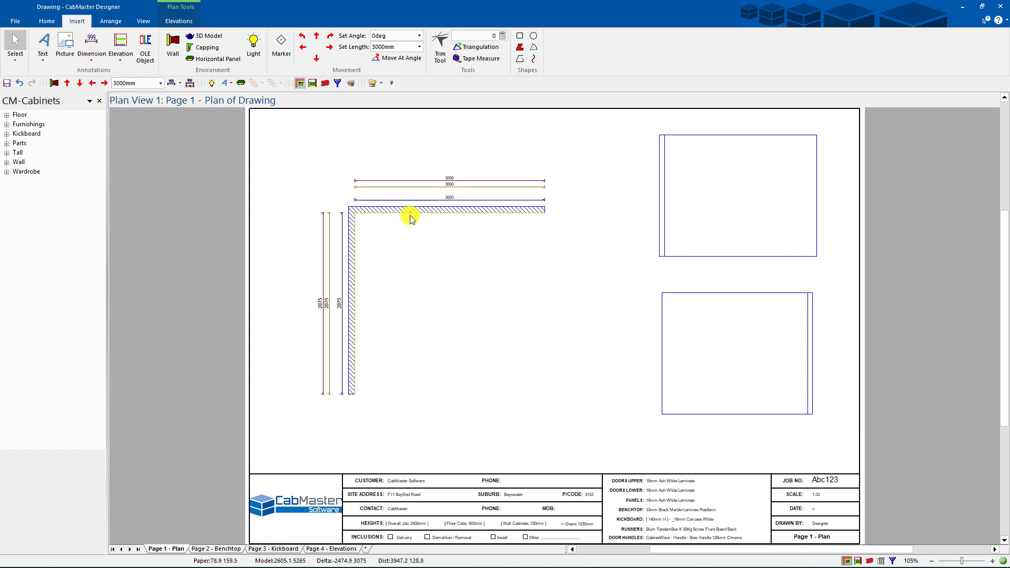
Place a Floor Corner cabinet from the CM-Cabinets library's floor corner units into the inside corner where the two walls meet.
{"action": "left_click", "coordinate": [47, 22]}
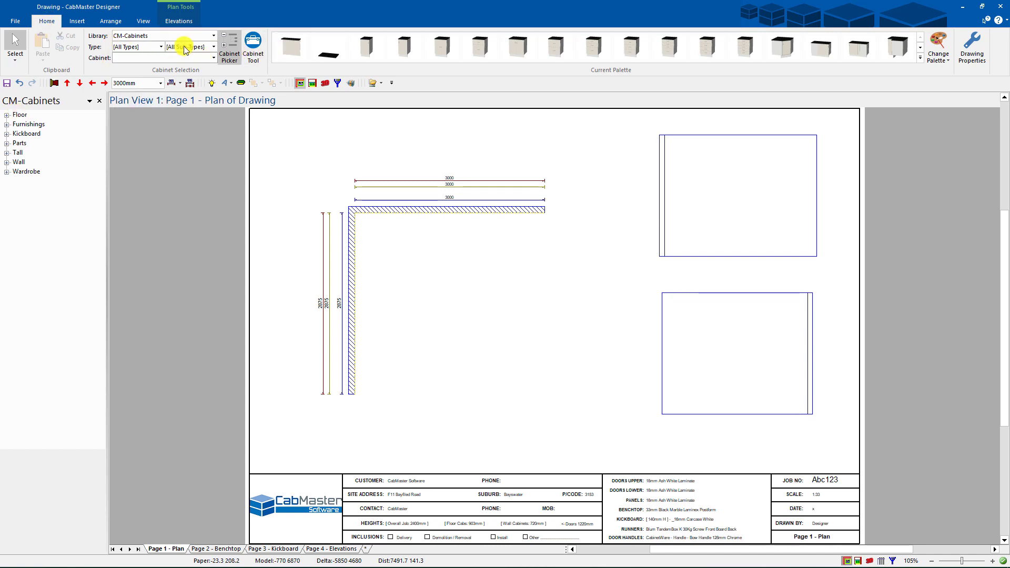
{"action": "left_click", "coordinate": [6, 114]}
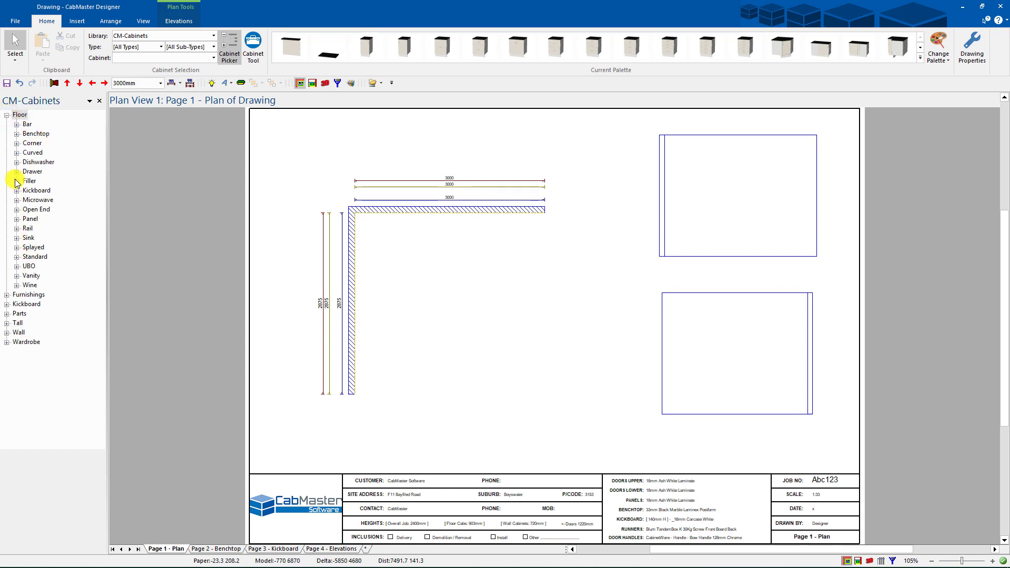
{"action": "left_click", "coordinate": [16, 143]}
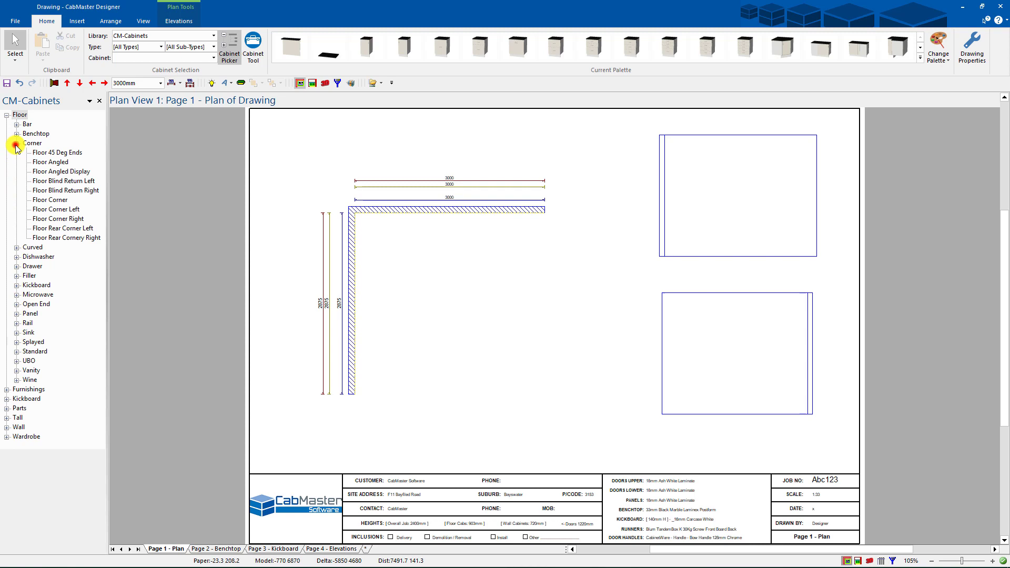
{"action": "left_click", "coordinate": [47, 200]}
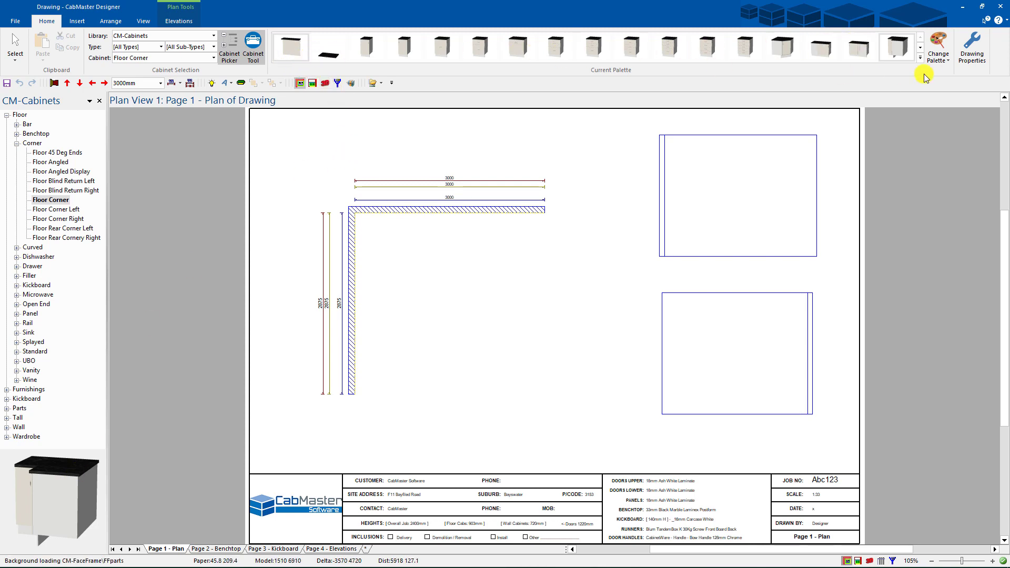
{"action": "mouse_move", "coordinate": [897, 51]}
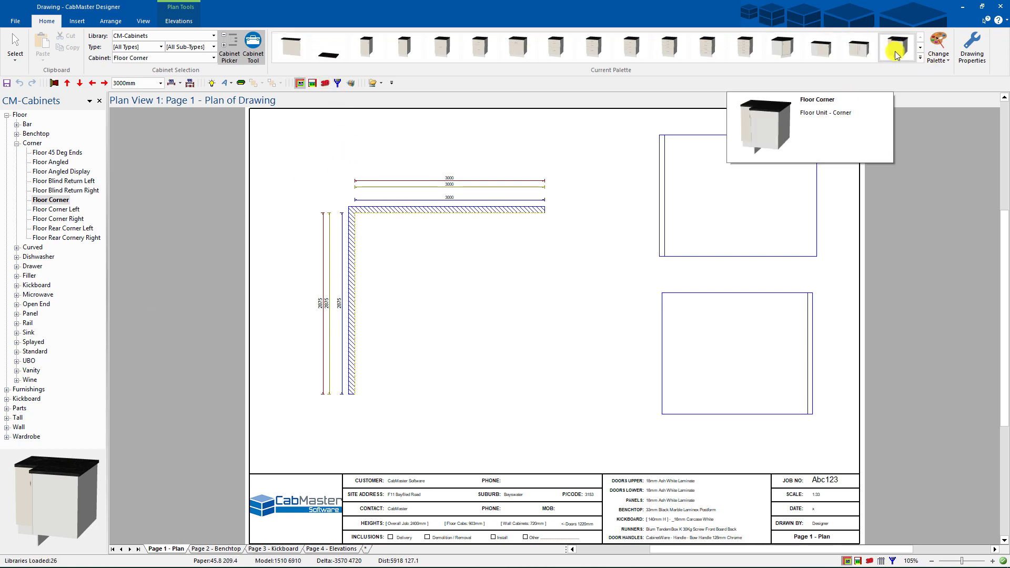
{"action": "mouse_move", "coordinate": [457, 59]}
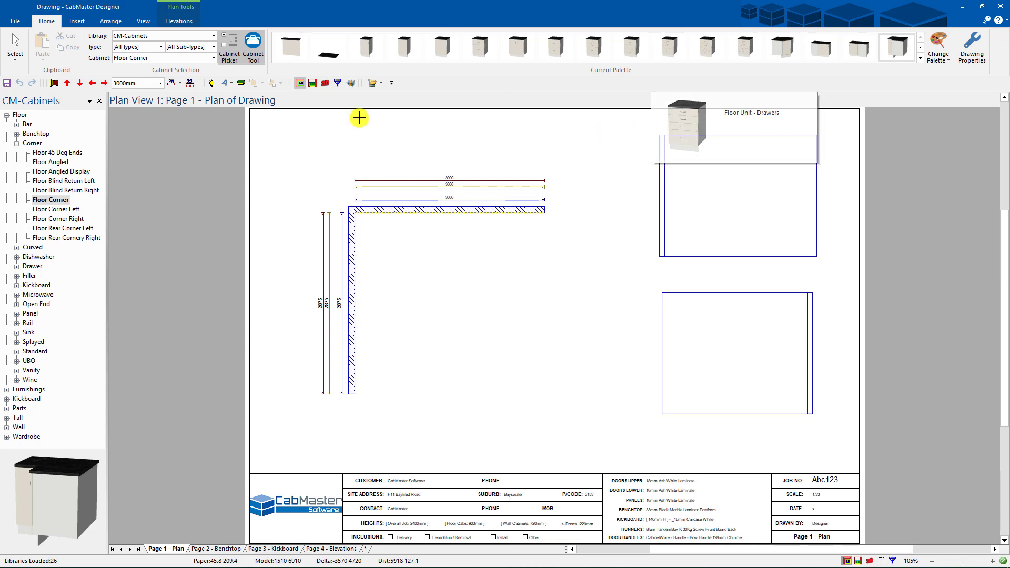
{"action": "left_click", "coordinate": [892, 48]}
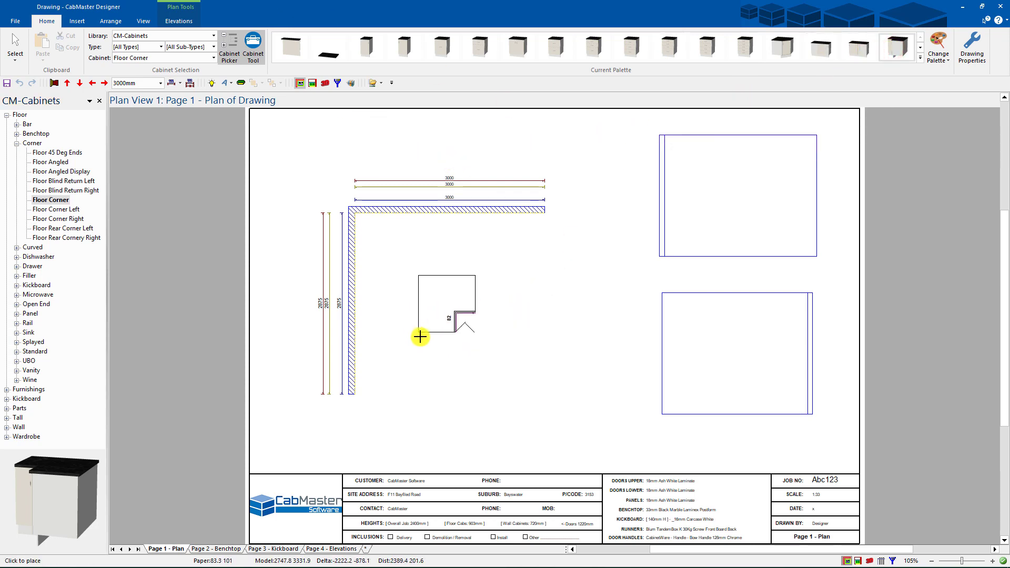
{"action": "left_click", "coordinate": [447, 319]}
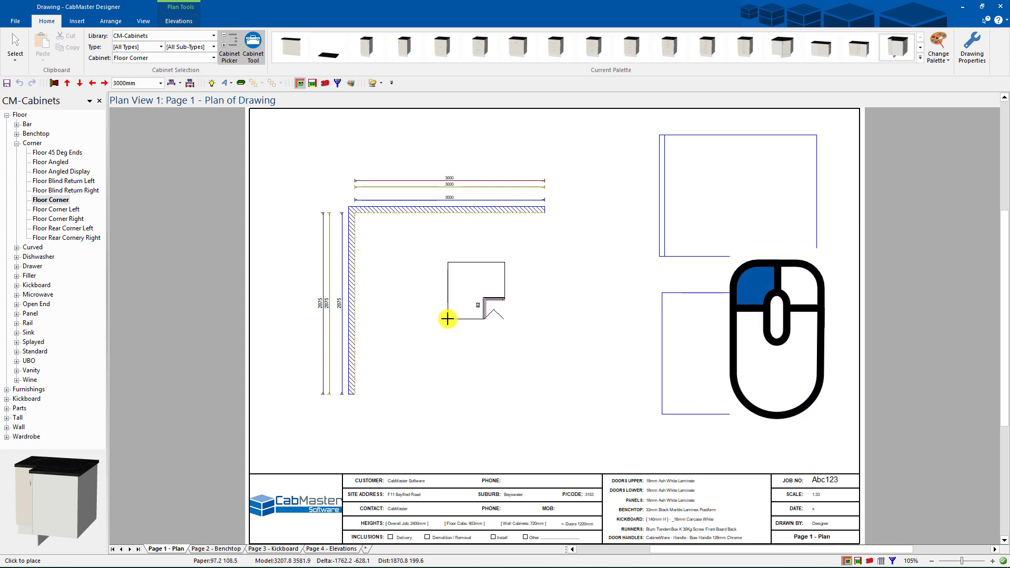
{"action": "left_click_drag", "start_coordinate": [447, 320], "coordinate": [460, 228]}
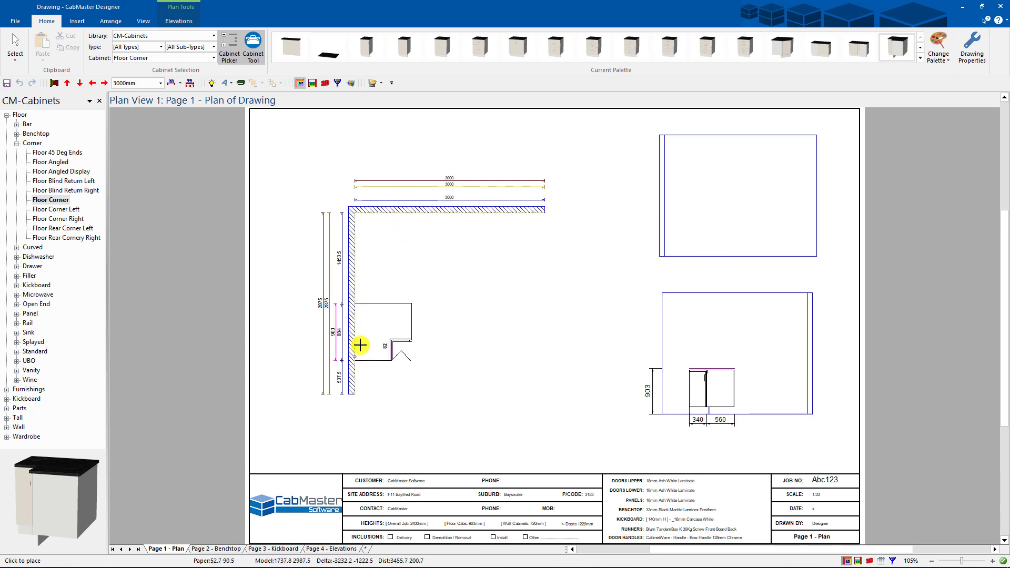
{"action": "left_click", "coordinate": [353, 264]}
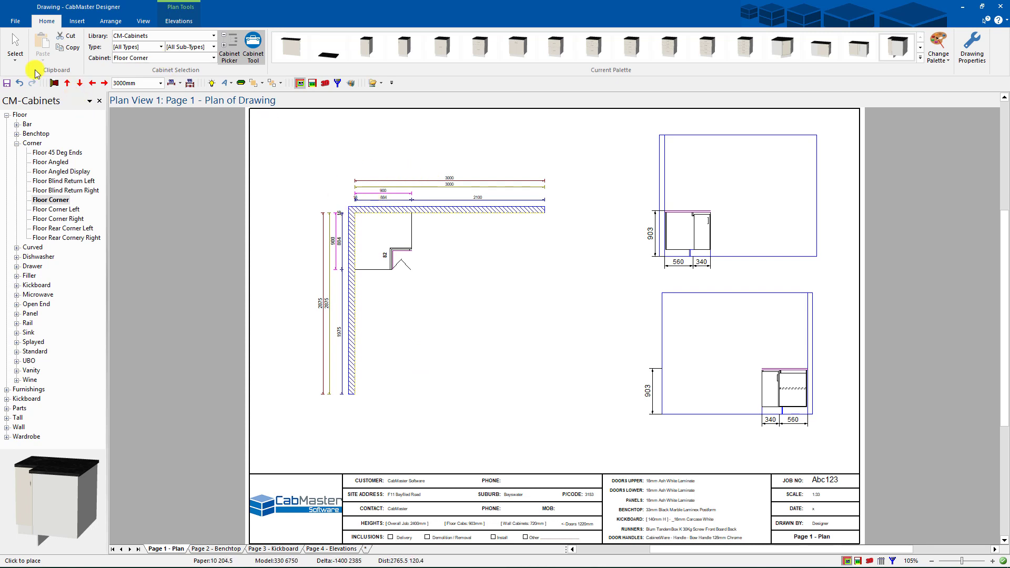
{"action": "left_click", "coordinate": [14, 47]}
{"action": "left_click", "coordinate": [450, 282]}
Examine the dimension lines above the horizontal wall around the corner cabinet.
{"action": "left_click", "coordinate": [362, 196]}
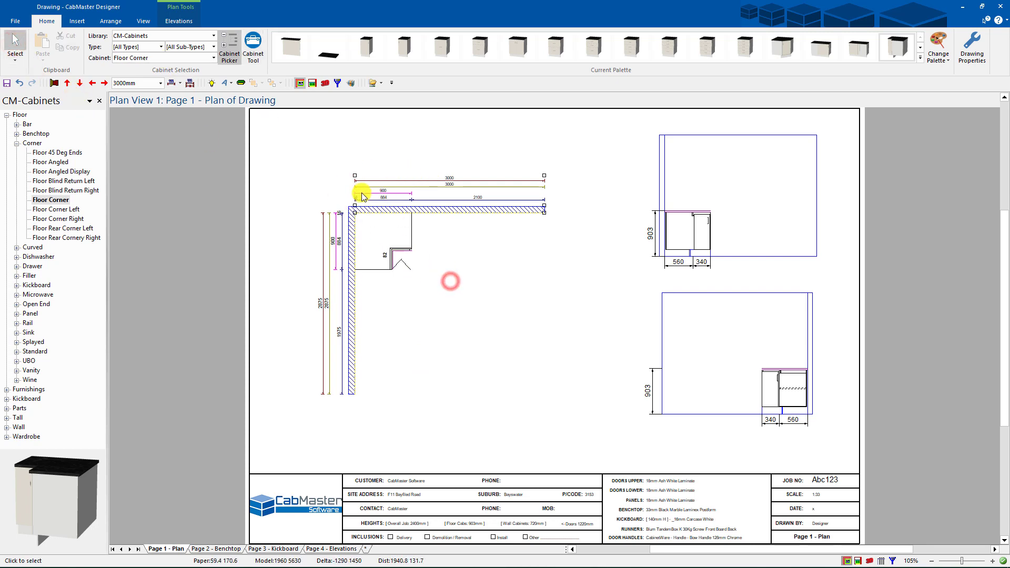
{"action": "scroll", "coordinate": [349, 181], "scroll_direction": "up", "scroll_amount": 5}
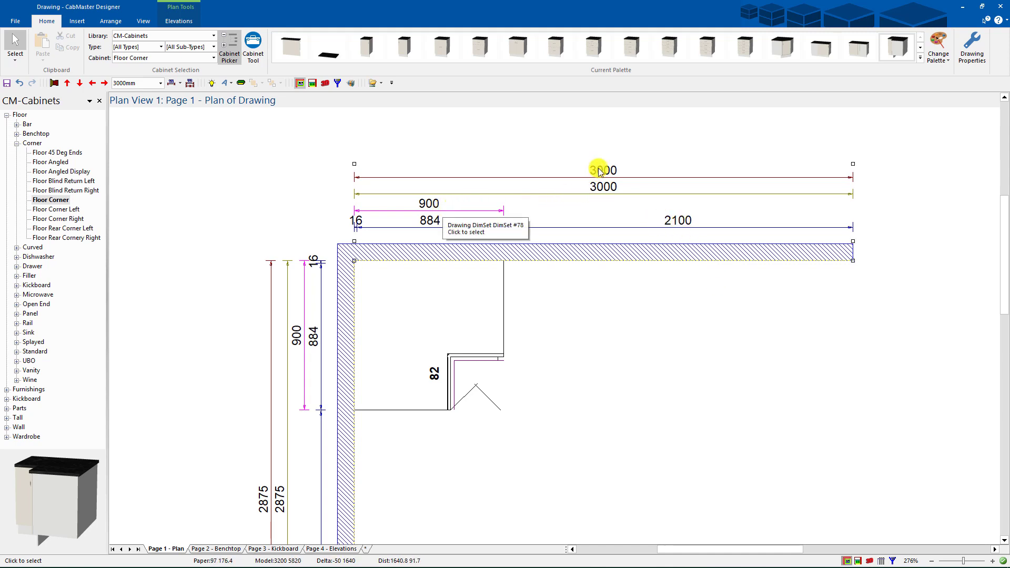
{"action": "scroll", "coordinate": [599, 171], "scroll_direction": "down", "scroll_amount": 5}
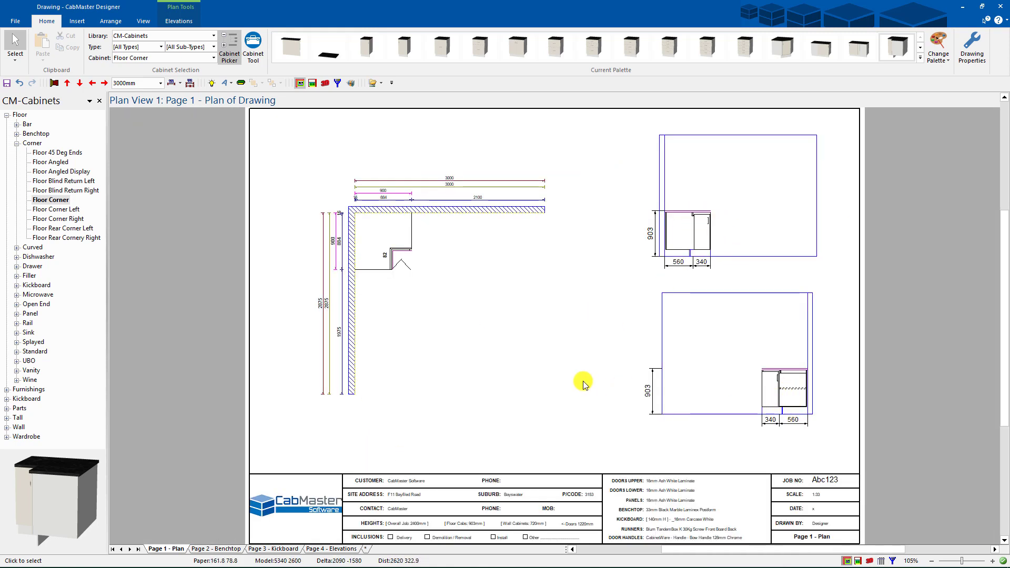
Place two Floor 2 Door cabinets from the standard floor units side by side along the horizontal wall, starting against the corner cabinet.
{"action": "left_click", "coordinate": [16, 143]}
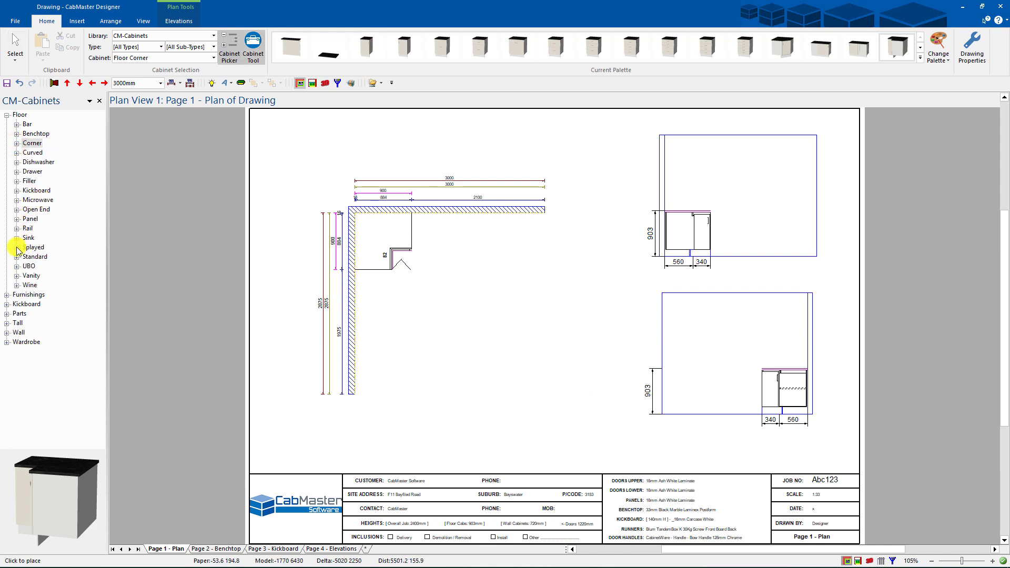
{"action": "left_click", "coordinate": [16, 257]}
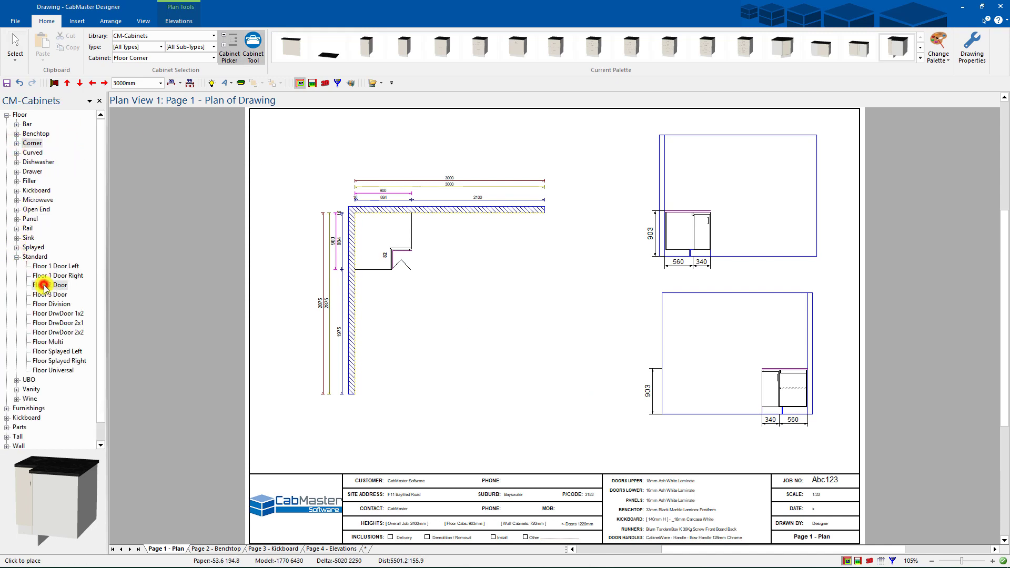
{"action": "left_click", "coordinate": [45, 287]}
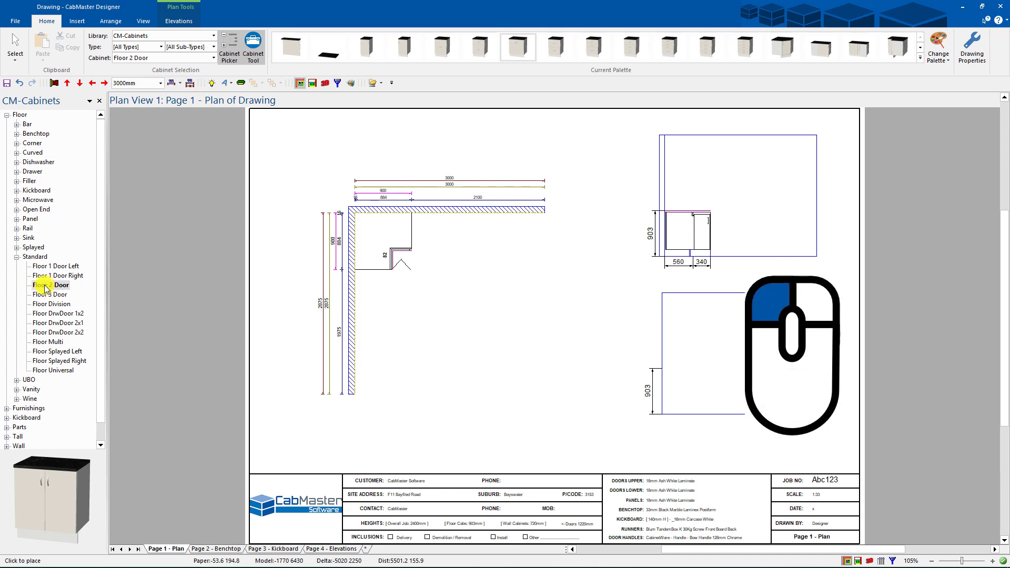
{"action": "double_click", "coordinate": [45, 288]}
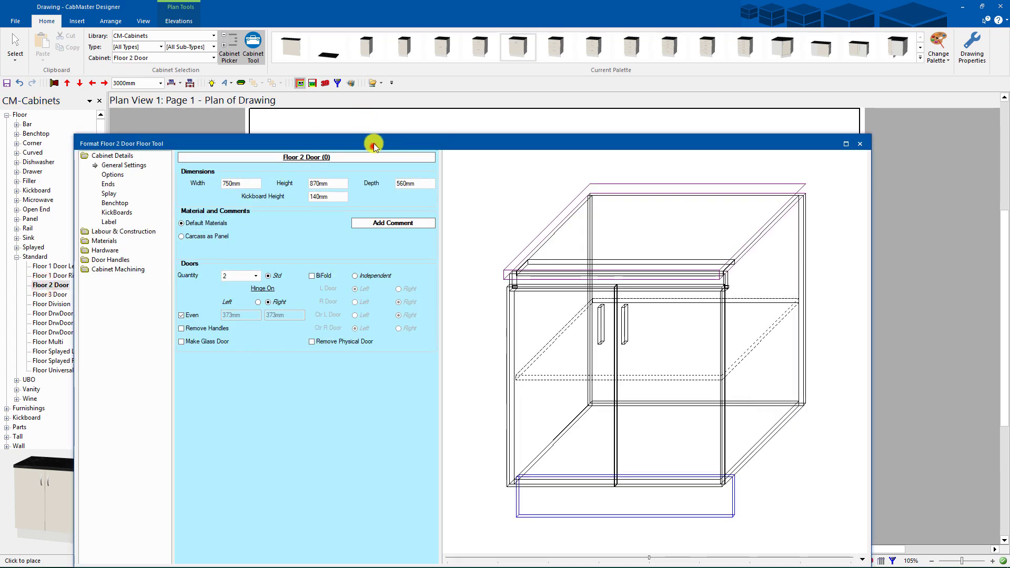
{"action": "left_click_drag", "start_coordinate": [375, 146], "coordinate": [376, 60]}
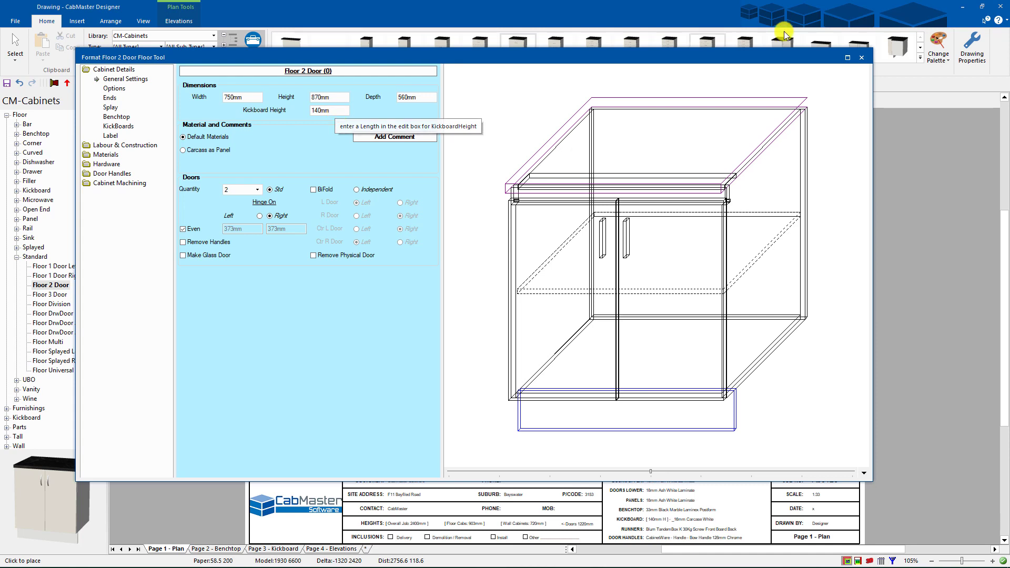
{"action": "left_click", "coordinate": [862, 57]}
{"action": "left_click", "coordinate": [505, 243]}
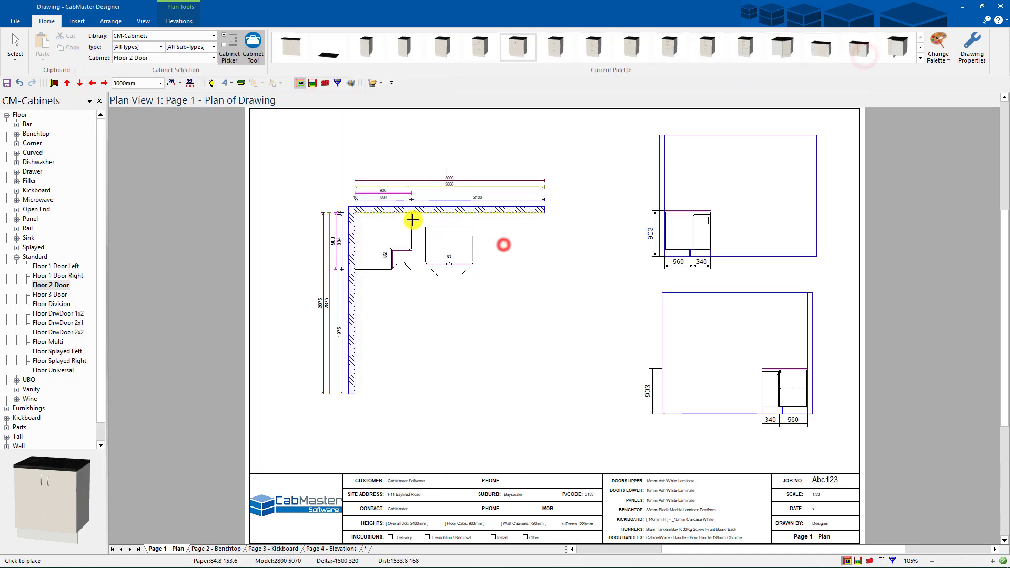
{"action": "left_click", "coordinate": [477, 227]}
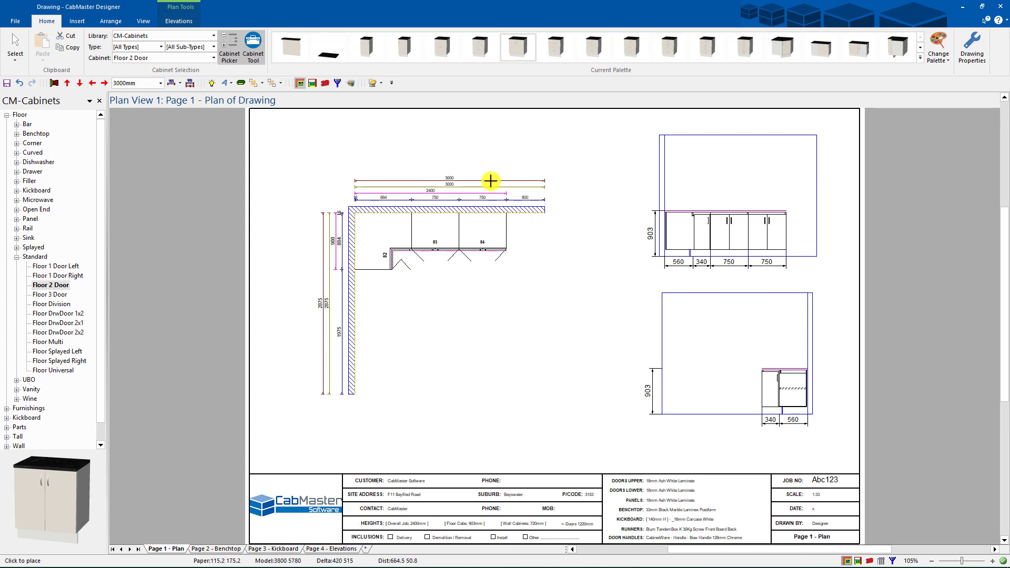
Place a Floor 1 Door Left cabinet against the horizontal wall at the open end of the two-door cabinets.
{"action": "scroll", "coordinate": [488, 179], "scroll_direction": "up", "scroll_amount": 2}
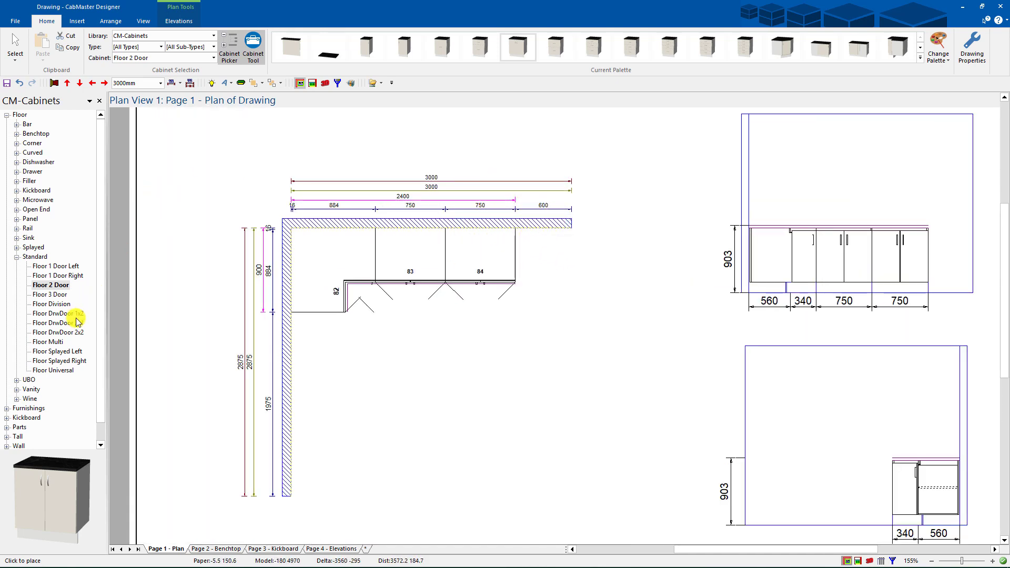
{"action": "left_click", "coordinate": [54, 267]}
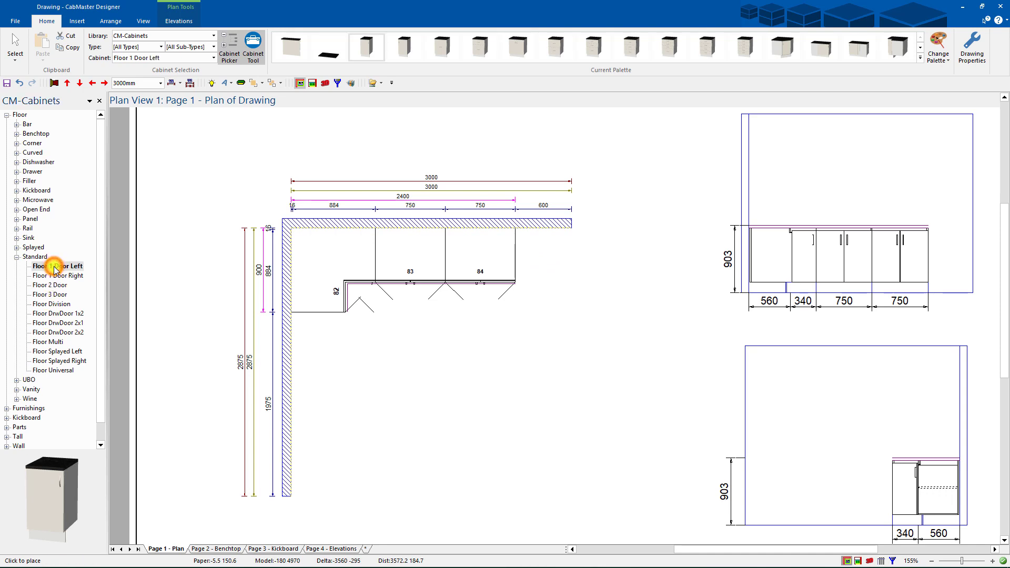
{"action": "left_click", "coordinate": [537, 256]}
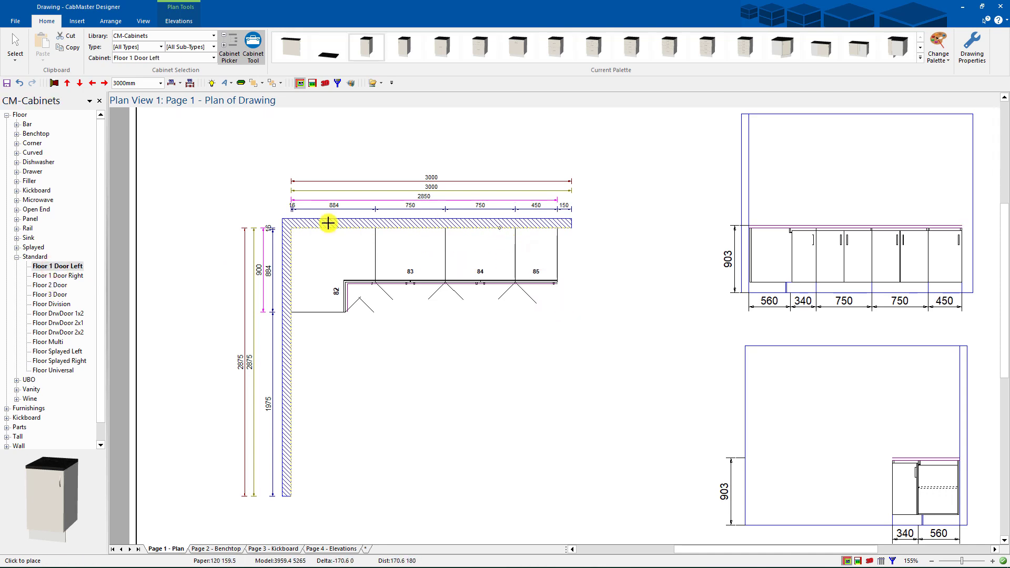
{"action": "key", "text": "Escape"}
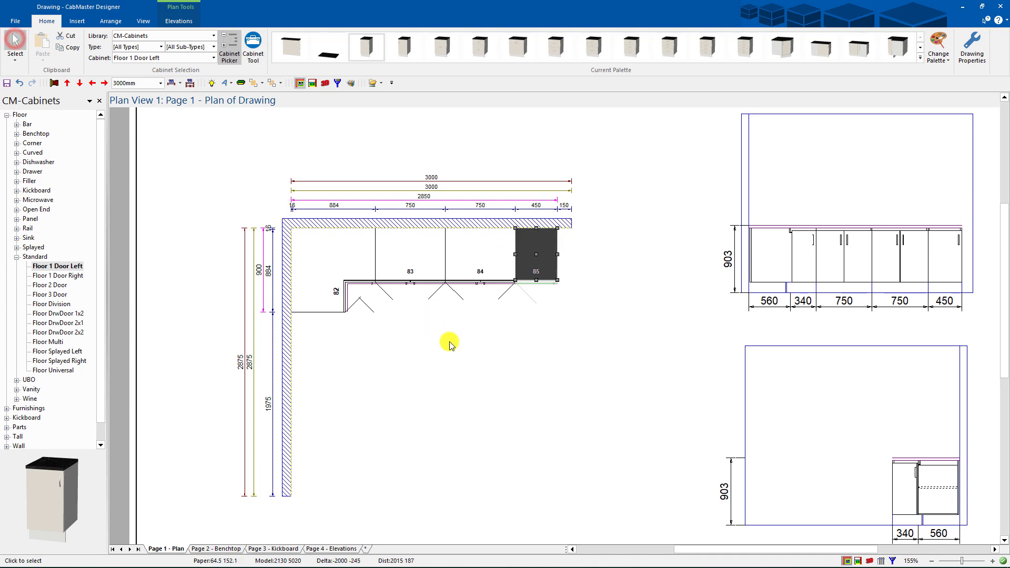
Select the three door cabinets along the horizontal wall and apply Make Even to equalise their door widths.
{"action": "left_click", "coordinate": [450, 342]}
{"action": "left_click_drag", "start_coordinate": [618, 339], "coordinate": [412, 250]}
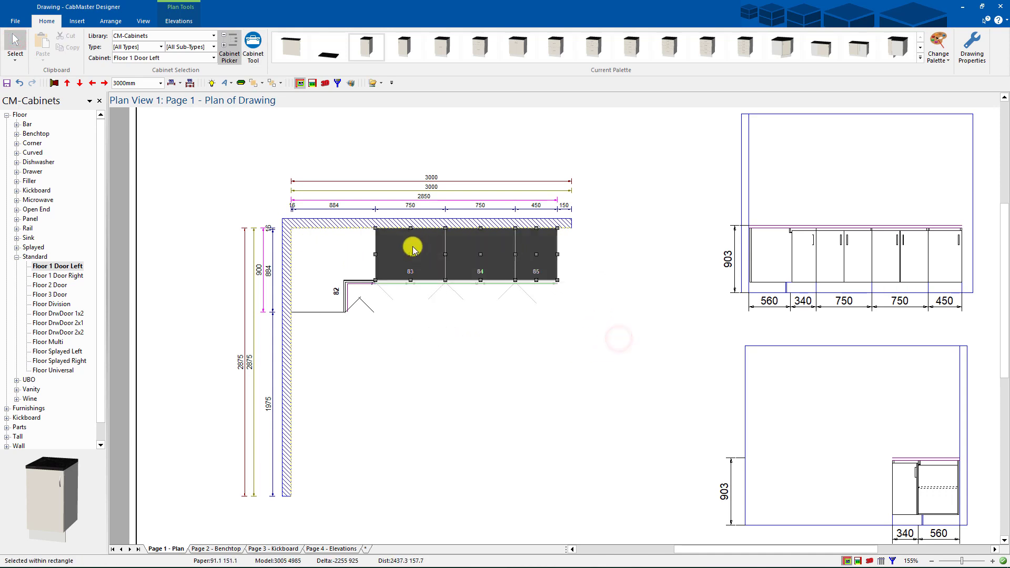
{"action": "right_click", "coordinate": [413, 250]}
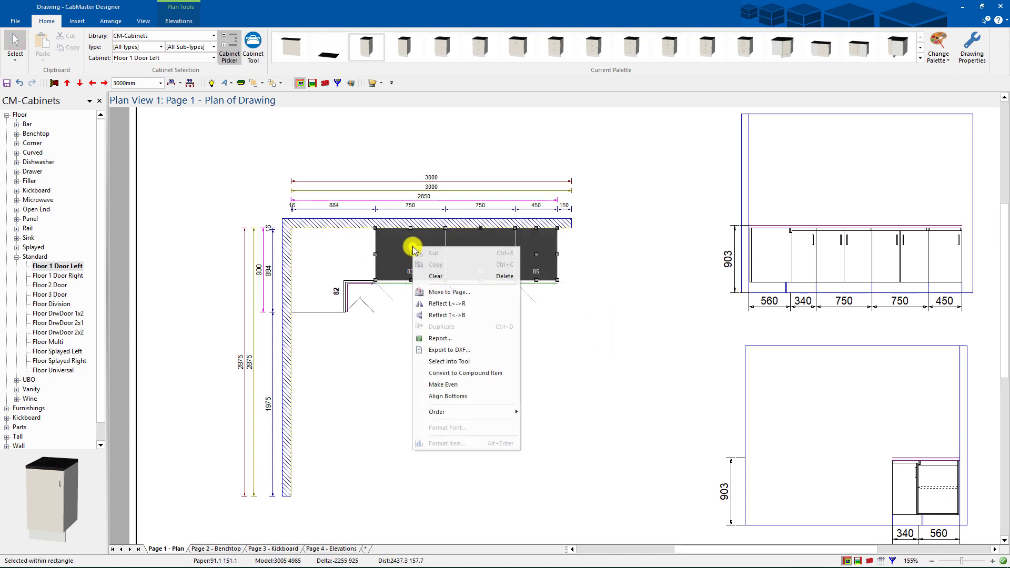
{"action": "left_click", "coordinate": [443, 386]}
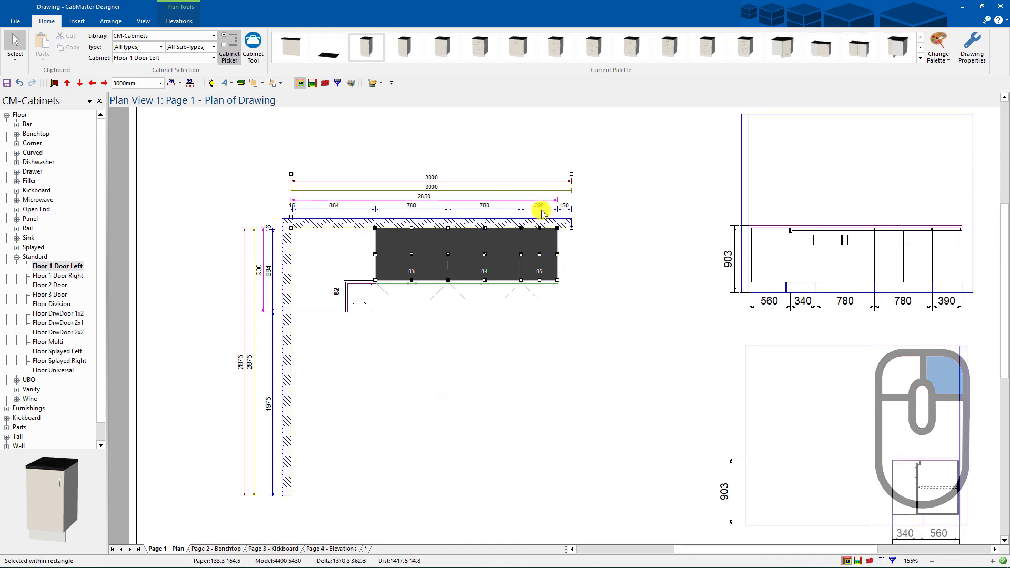
{"action": "left_click", "coordinate": [475, 367]}
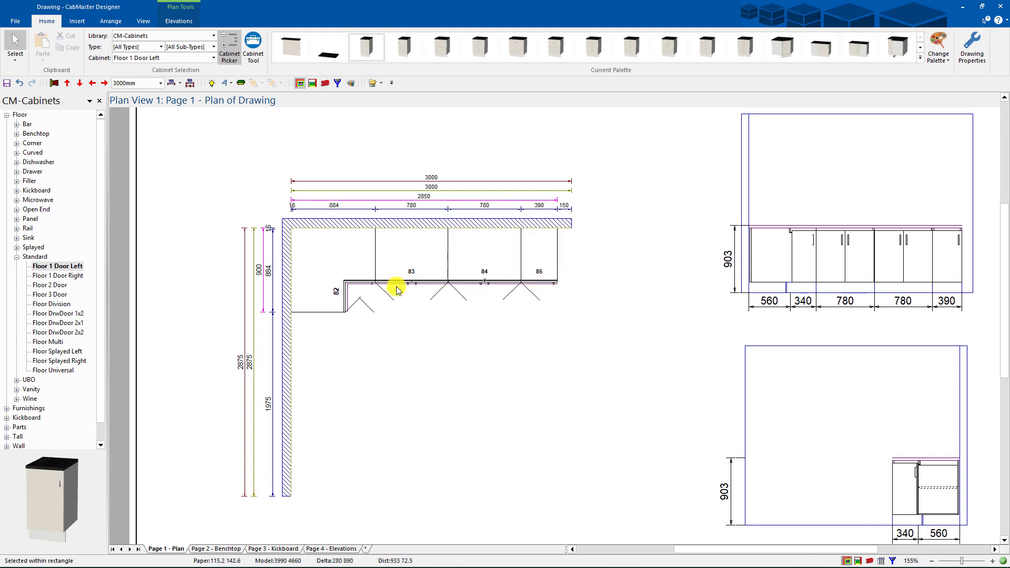
Choose the Floor End Panel to Floor and set its benchtop to be sealed on the right with a 20 mm right overhang.
{"action": "left_click", "coordinate": [16, 257]}
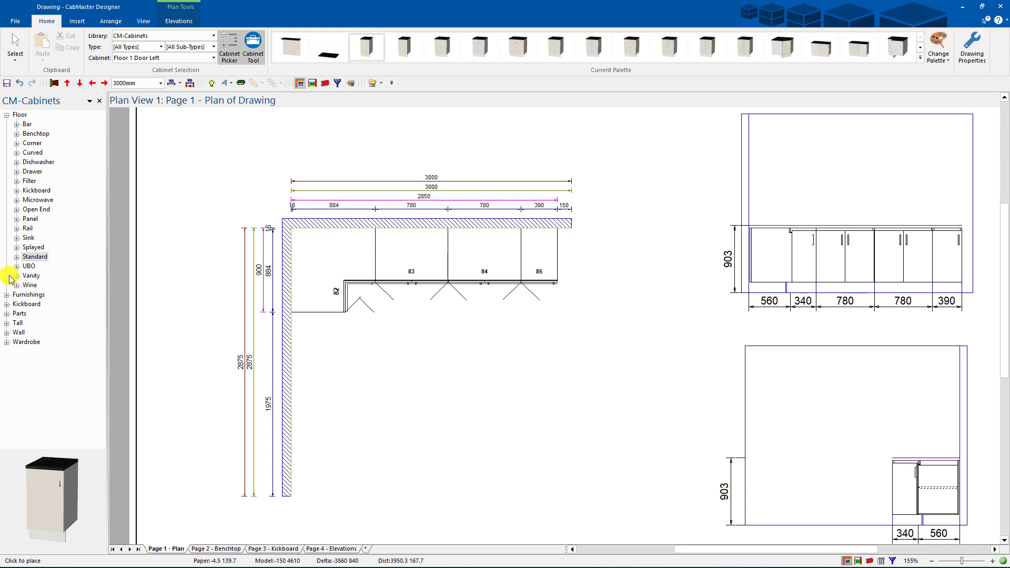
{"action": "left_click", "coordinate": [16, 219]}
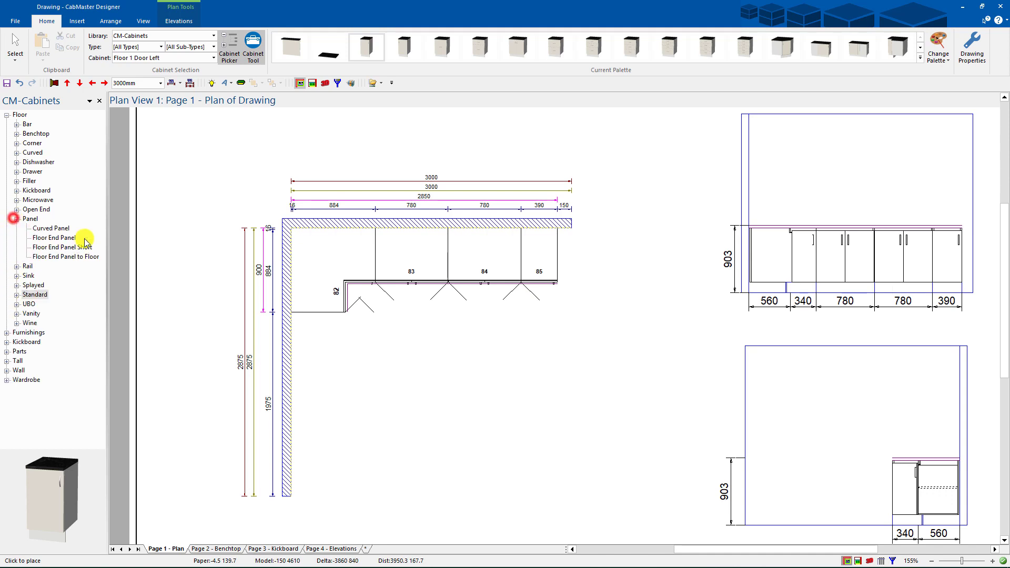
{"action": "double_click", "coordinate": [53, 258]}
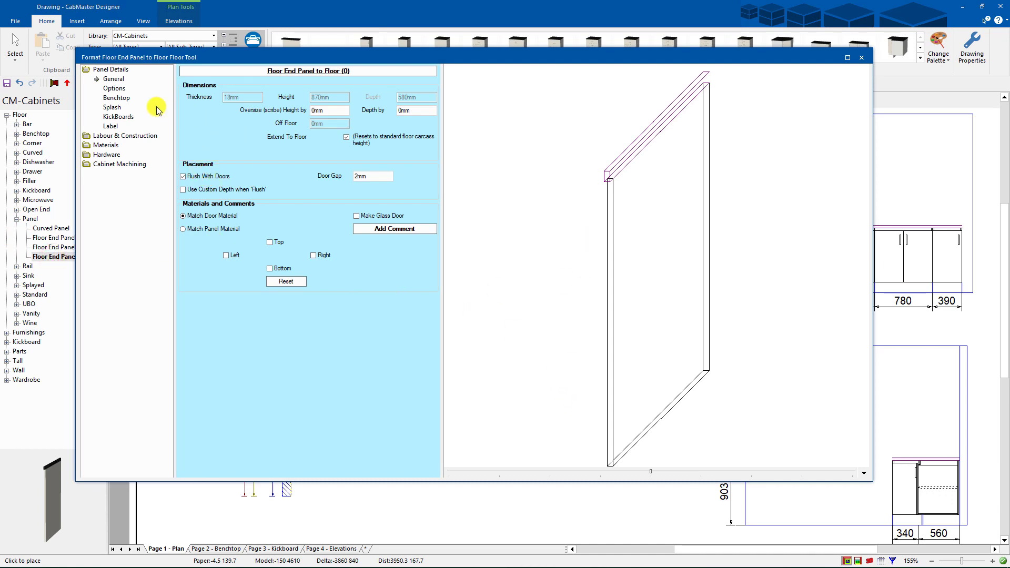
{"action": "left_click", "coordinate": [116, 100]}
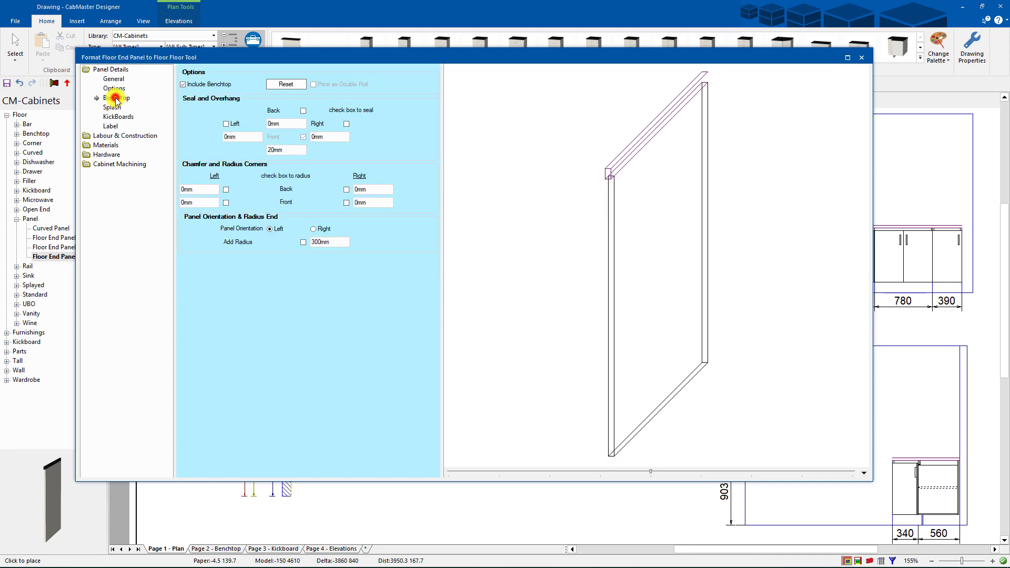
{"action": "left_click", "coordinate": [345, 123]}
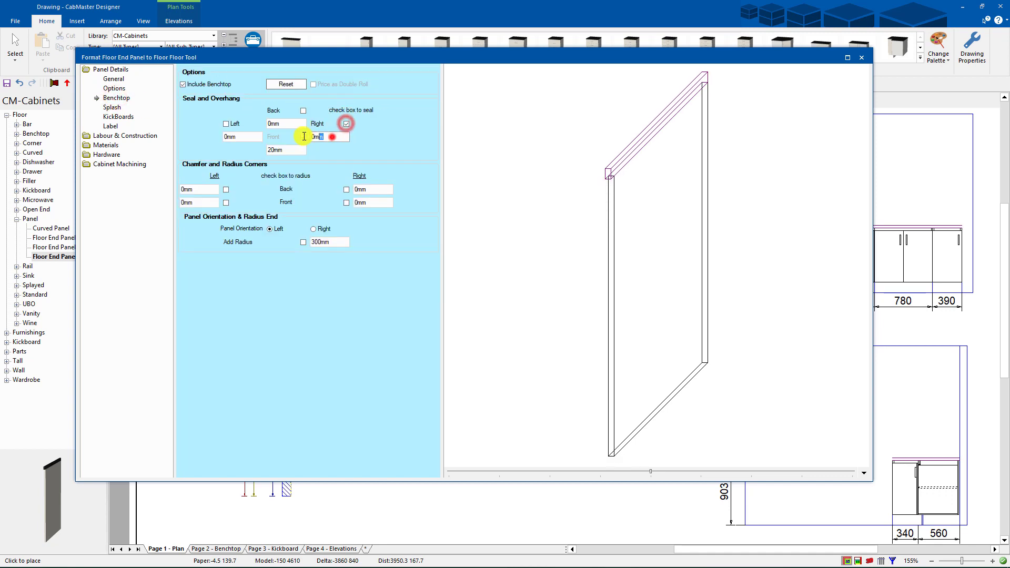
{"action": "double_click", "coordinate": [329, 137]}
{"action": "type", "text": "20"}
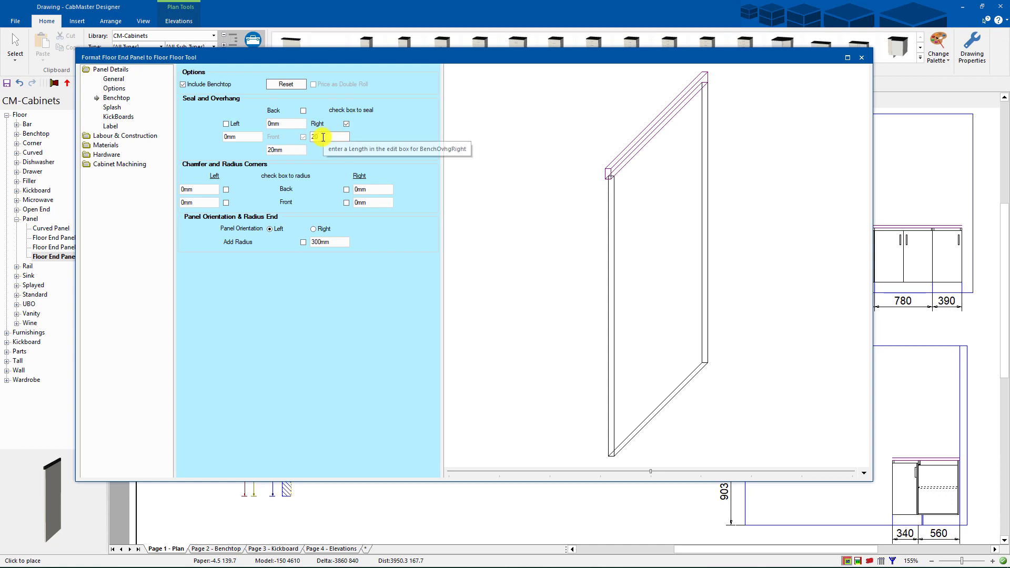
{"action": "key", "text": "Tab"}
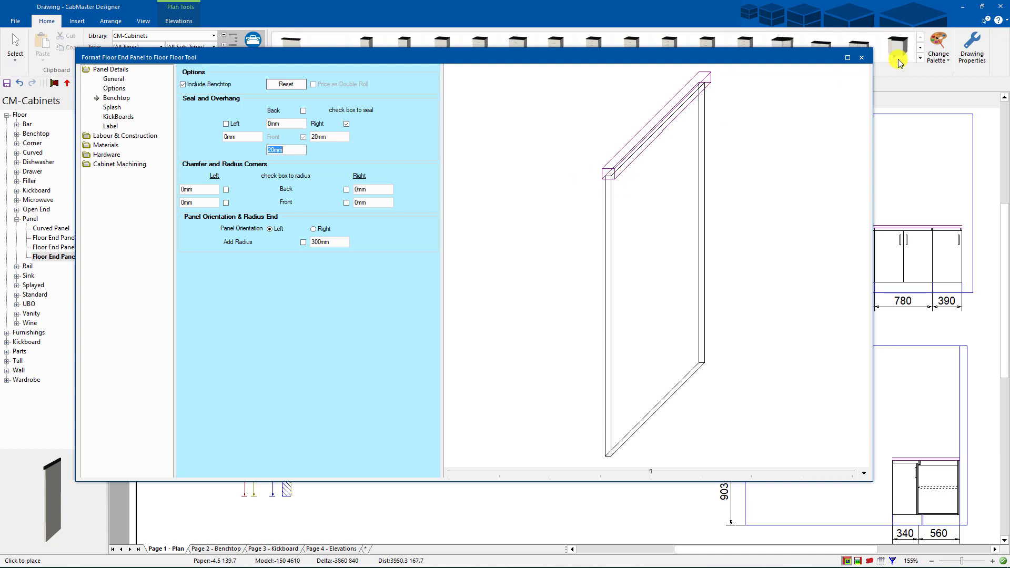
{"action": "left_click", "coordinate": [861, 58]}
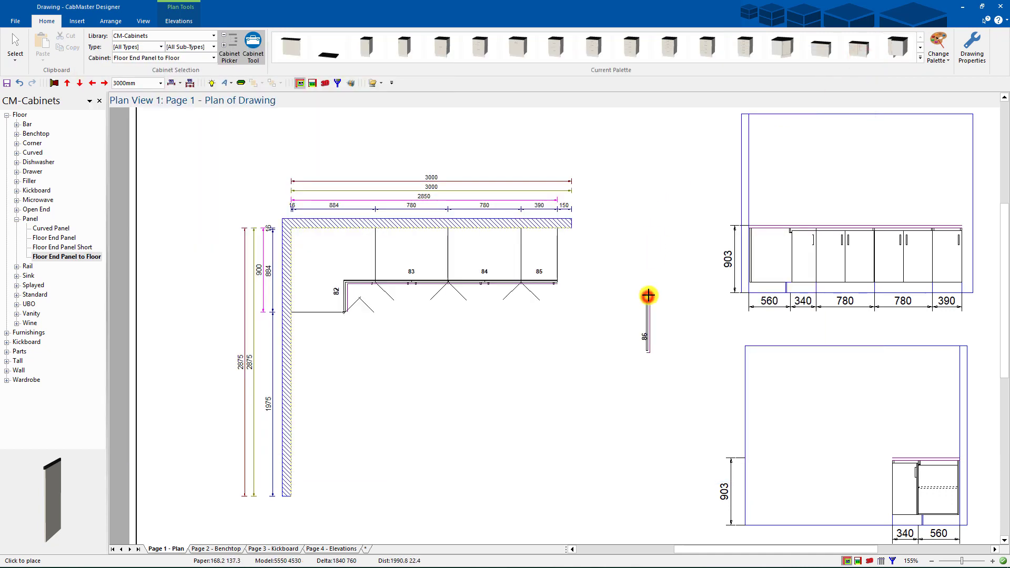
Place the Floor End Panel to Floor against the exposed side of the one-door cabinet on the horizontal wall.
{"action": "left_click", "coordinate": [648, 297]}
{"action": "left_click", "coordinate": [553, 230]}
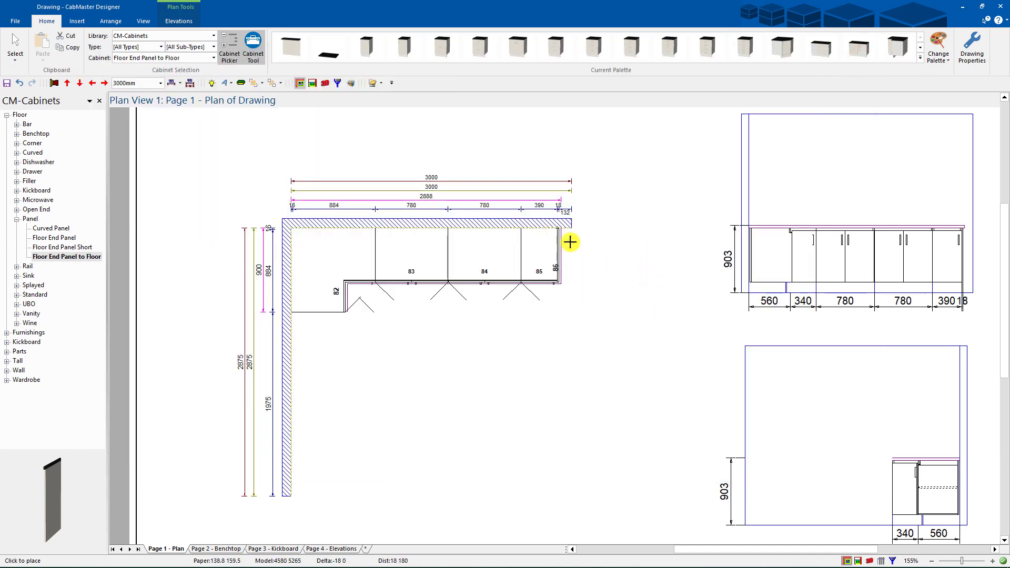
{"action": "left_click", "coordinate": [10, 42]}
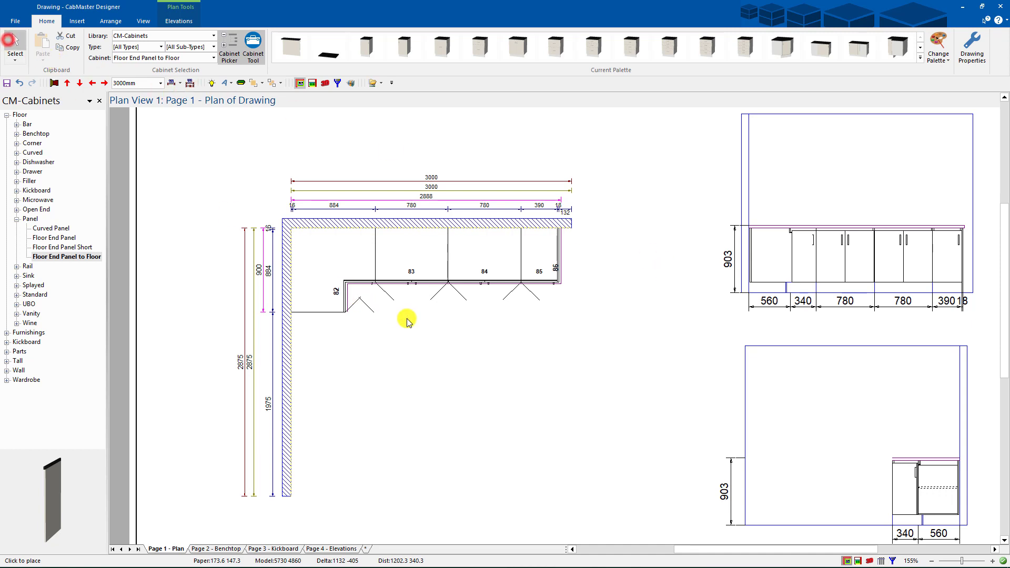
{"action": "left_click", "coordinate": [413, 318]}
Examine the floor cabinet run and the wall dimensions in the plan, both up close and across the full page.
{"action": "scroll", "coordinate": [498, 316], "scroll_direction": "up", "scroll_amount": 2}
{"action": "mouse_move", "coordinate": [494, 339]}
{"action": "middle_mouse_down"}
{"action": "mouse_move", "coordinate": [560, 383]}
{"action": "mouse_move", "coordinate": [519, 363]}
{"action": "middle_mouse_up"}
{"action": "scroll", "coordinate": [558, 374], "scroll_direction": "down", "scroll_amount": 2}
{"action": "scroll", "coordinate": [520, 368], "scroll_direction": "down", "scroll_amount": 1}
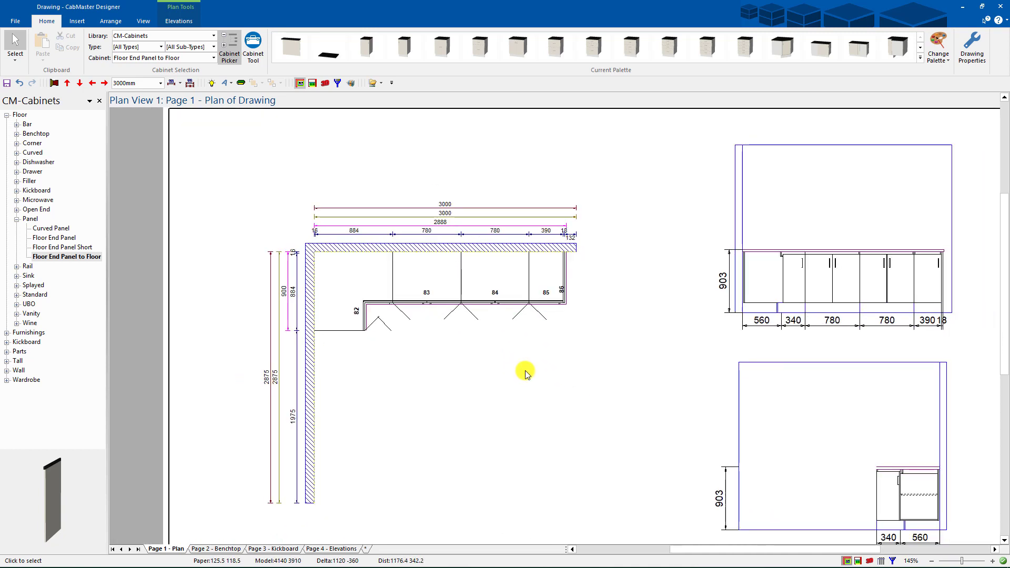
{"action": "scroll", "coordinate": [528, 372], "scroll_direction": "down", "scroll_amount": 2}
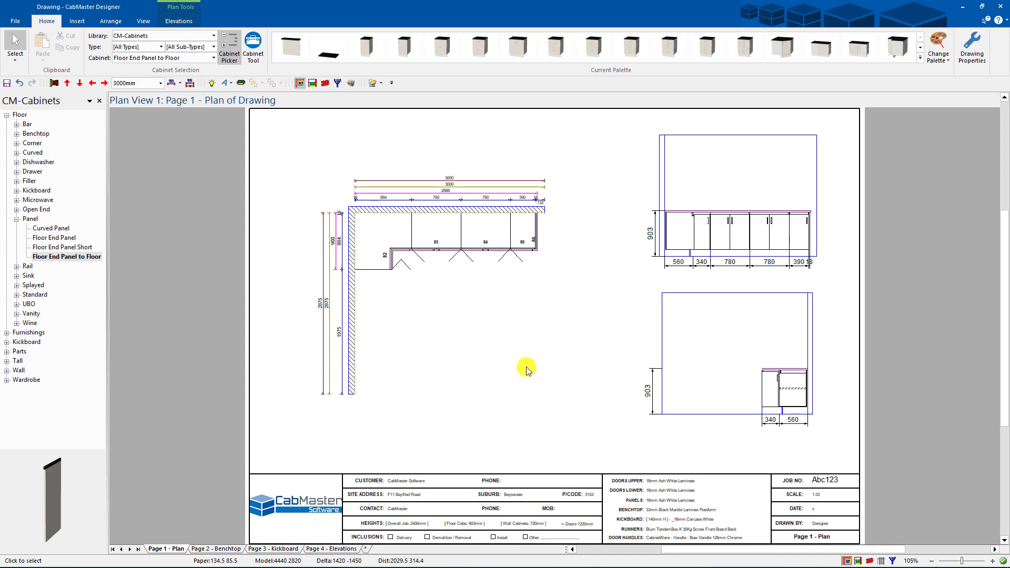
{"action": "scroll", "coordinate": [458, 263], "scroll_direction": "up", "scroll_amount": 1}
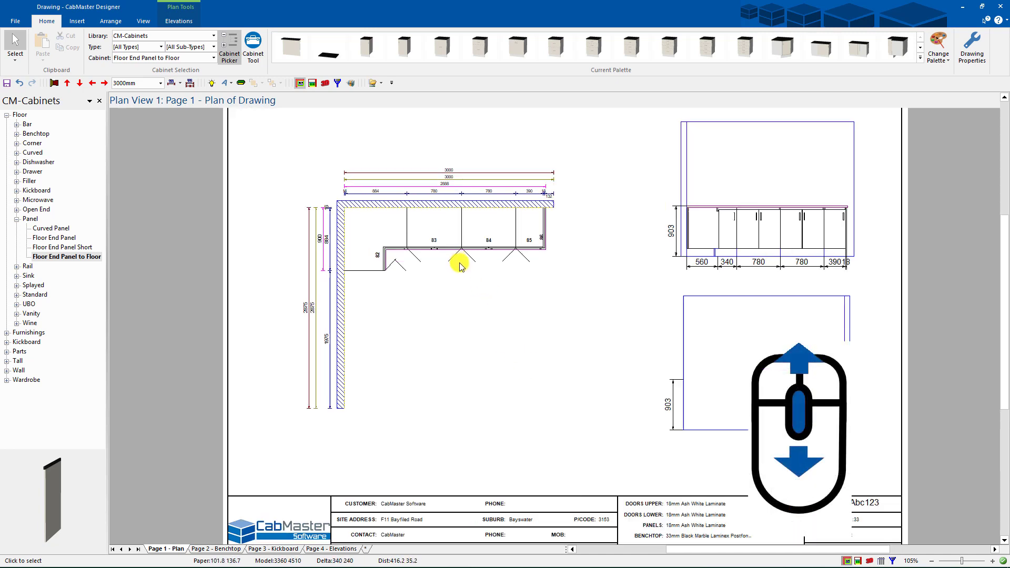
{"action": "scroll", "coordinate": [459, 265], "scroll_direction": "up", "scroll_amount": 6}
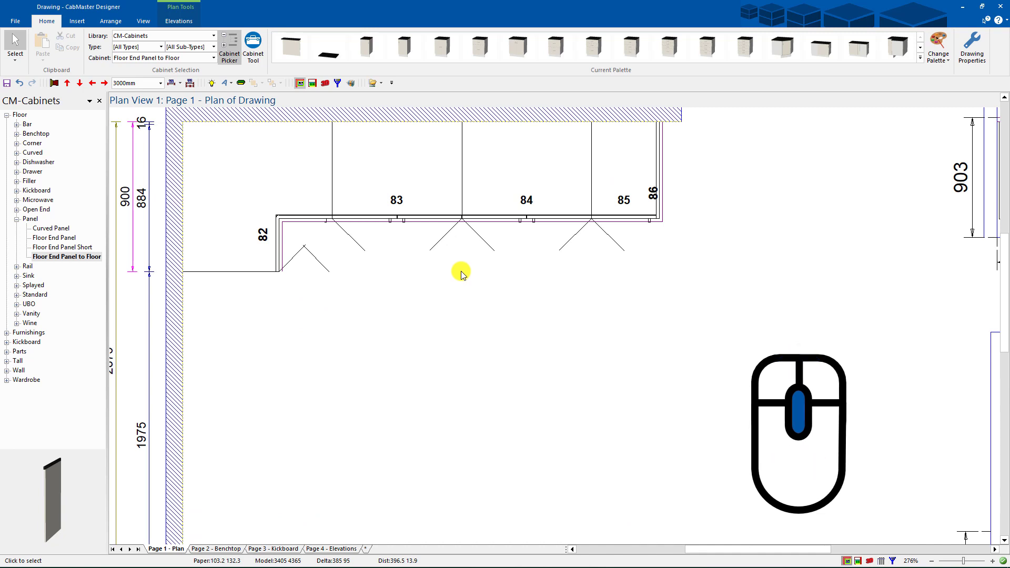
{"action": "scroll", "coordinate": [461, 274], "scroll_direction": "down", "scroll_amount": 7}
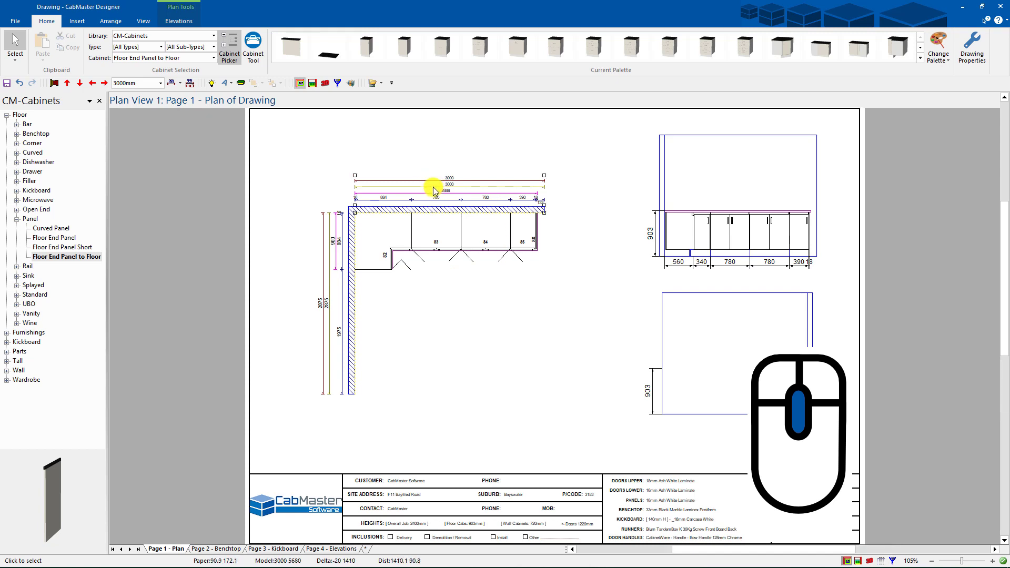
{"action": "scroll", "coordinate": [445, 190], "scroll_direction": "up", "scroll_amount": 8}
{"action": "scroll", "coordinate": [465, 213], "scroll_direction": "down", "scroll_amount": 8}
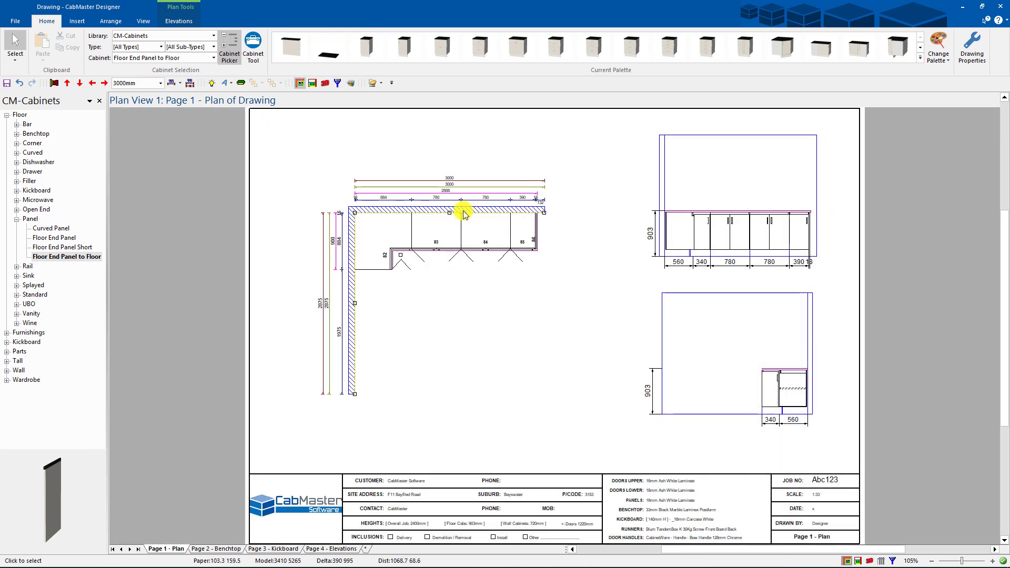
{"action": "scroll", "coordinate": [419, 162], "scroll_direction": "up", "scroll_amount": 2}
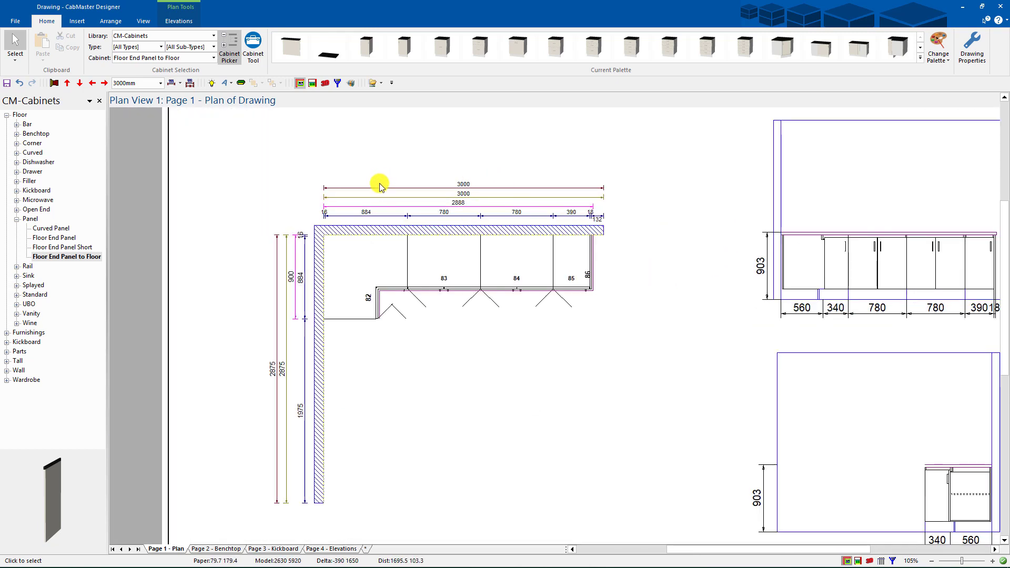
{"action": "scroll", "coordinate": [789, 302], "scroll_direction": "down", "scroll_amount": 2}
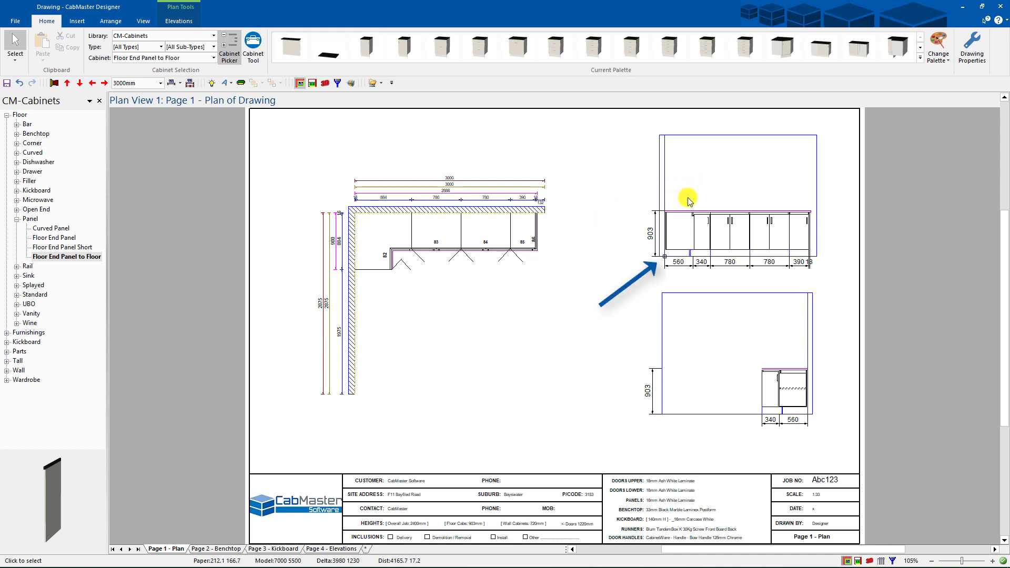
Open the horizontal wall elevation's style settings, try a zoom percentage of 120, and restore it to 80.
{"action": "double_click", "coordinate": [665, 255]}
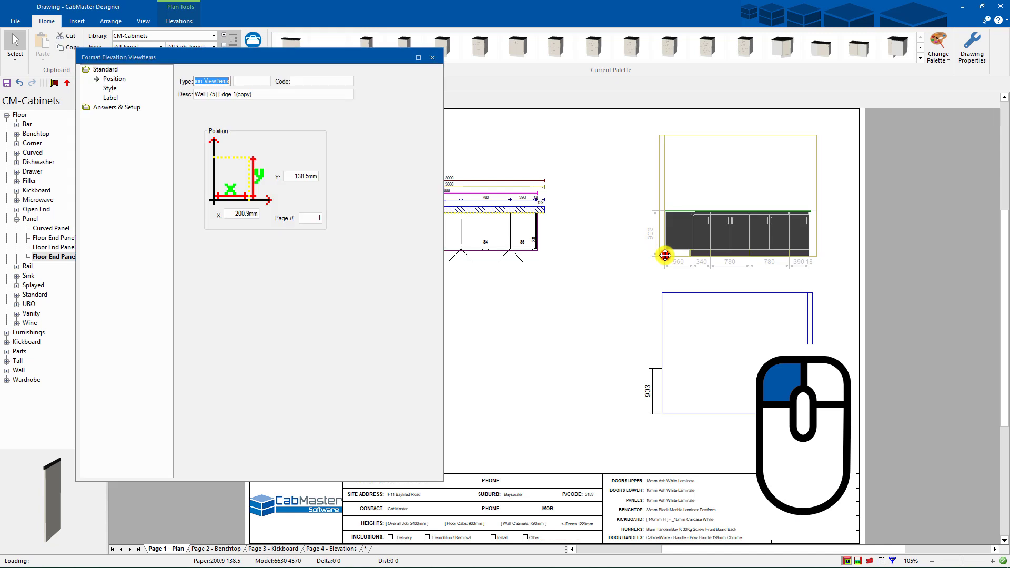
{"action": "left_click", "coordinate": [110, 89]}
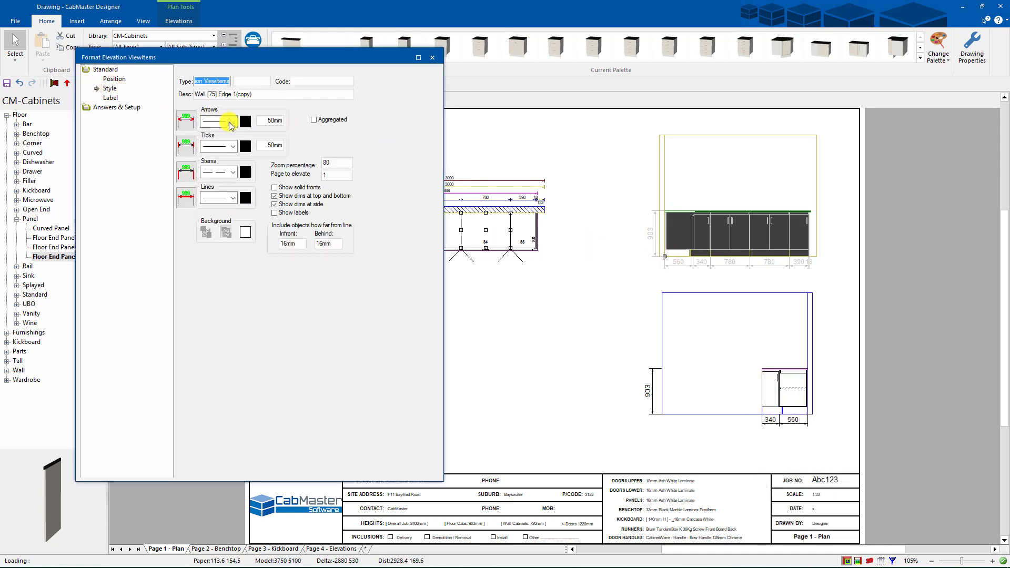
{"action": "double_click", "coordinate": [339, 162]}
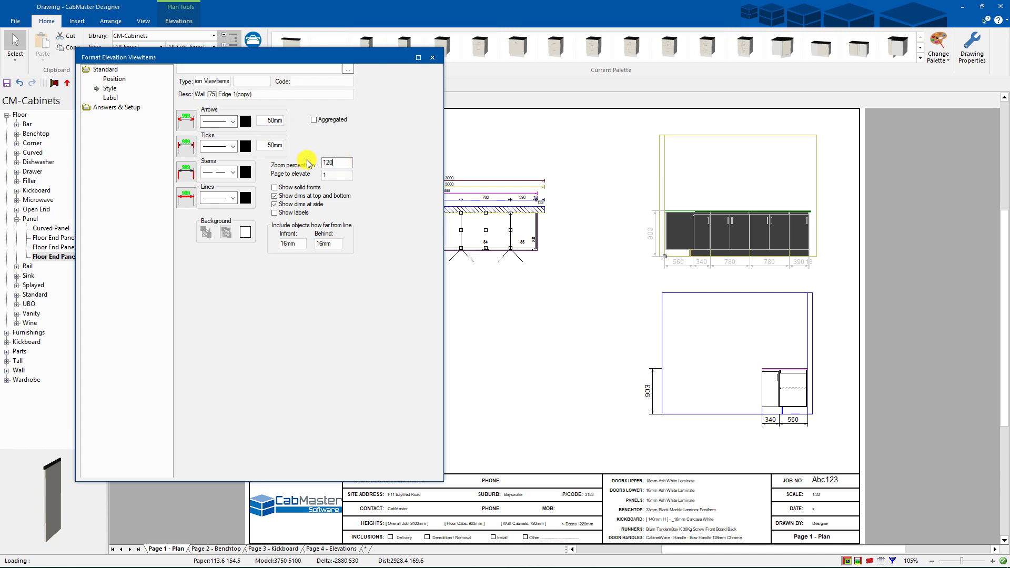
{"action": "key", "text": "Tab"}
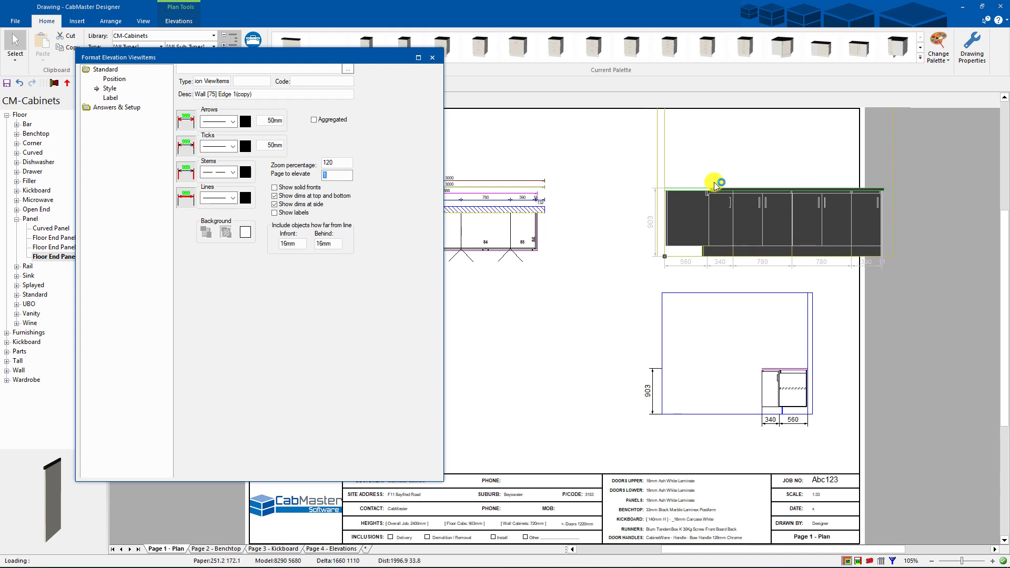
{"action": "double_click", "coordinate": [337, 163]}
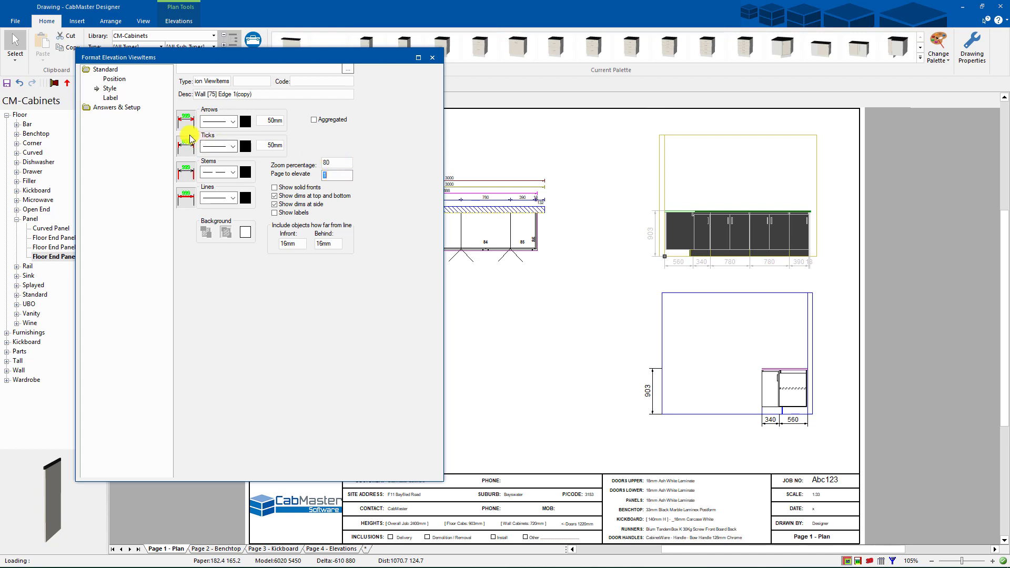
Format the dimension labels of the horizontal wall's elevation with font size 5 in red and close the format settings.
{"action": "left_click", "coordinate": [110, 98]}
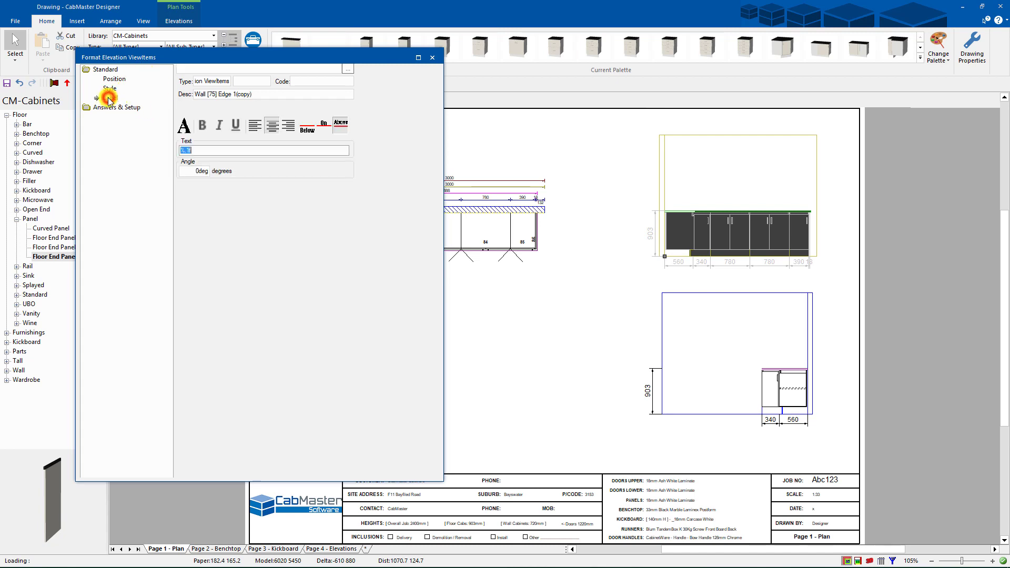
{"action": "left_click", "coordinate": [184, 126]}
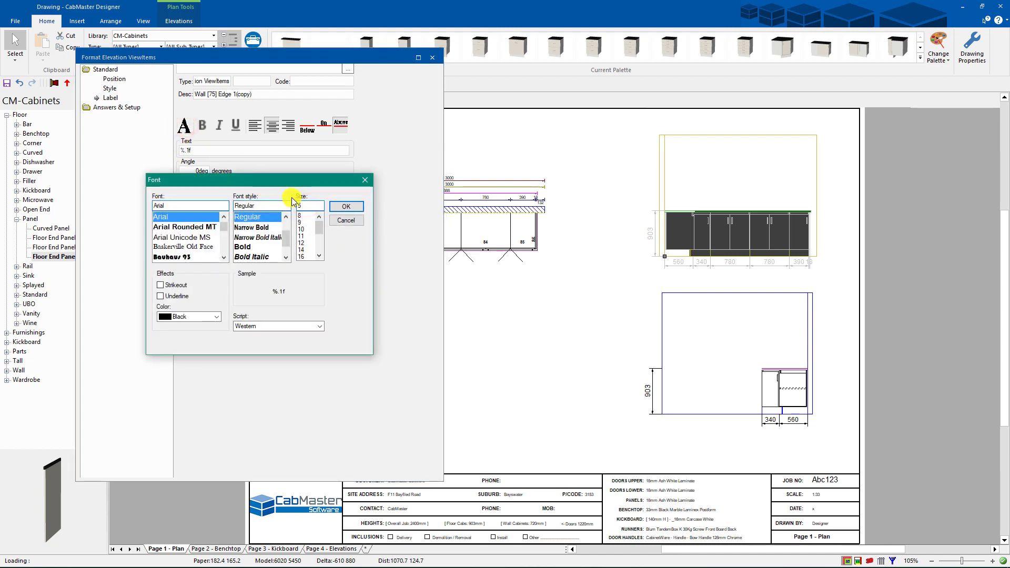
{"action": "left_click", "coordinate": [204, 317]}
{"action": "left_click", "coordinate": [183, 389]}
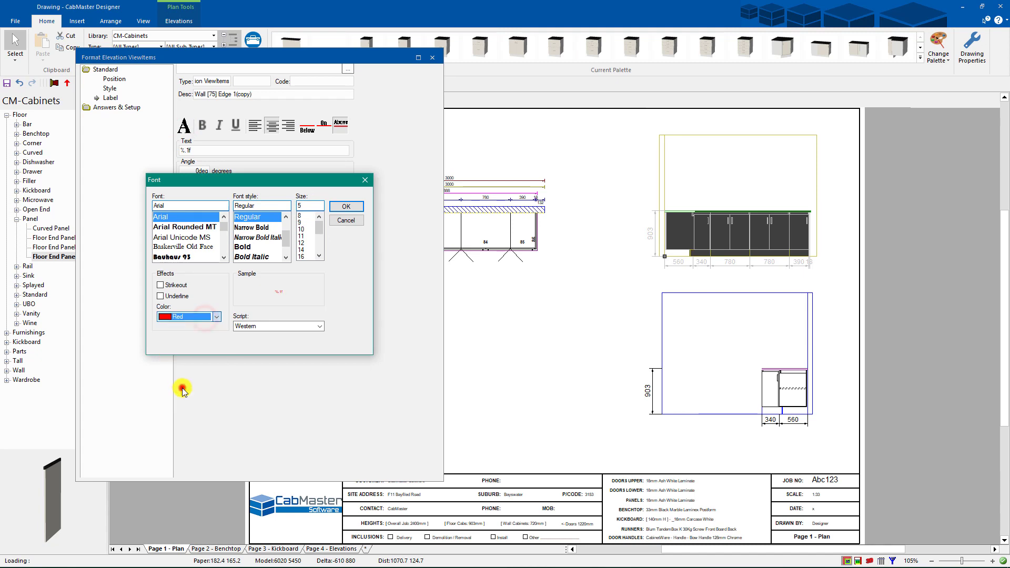
{"action": "key", "text": "Tab"}
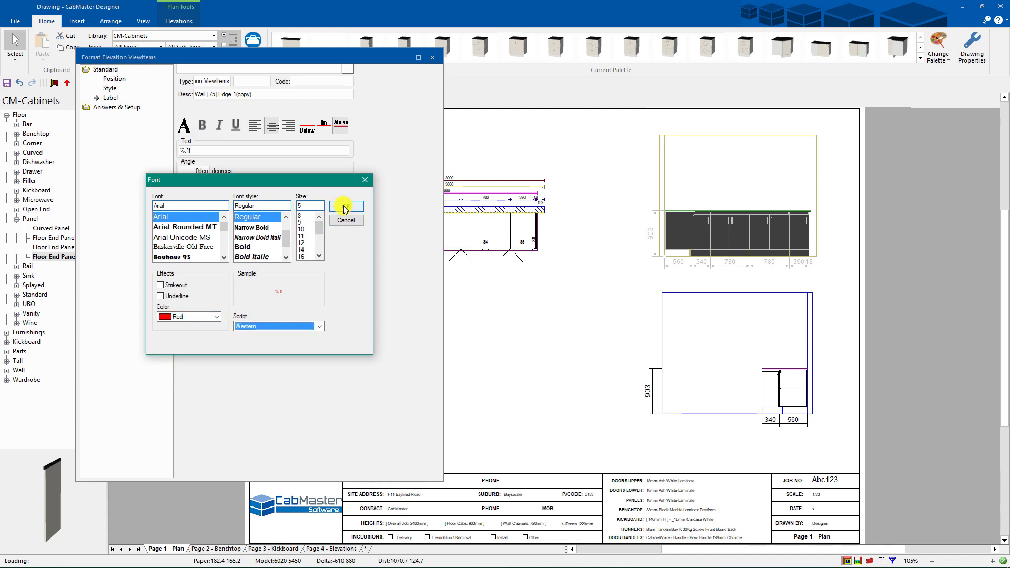
{"action": "left_click", "coordinate": [345, 207]}
{"action": "left_click", "coordinate": [432, 58]}
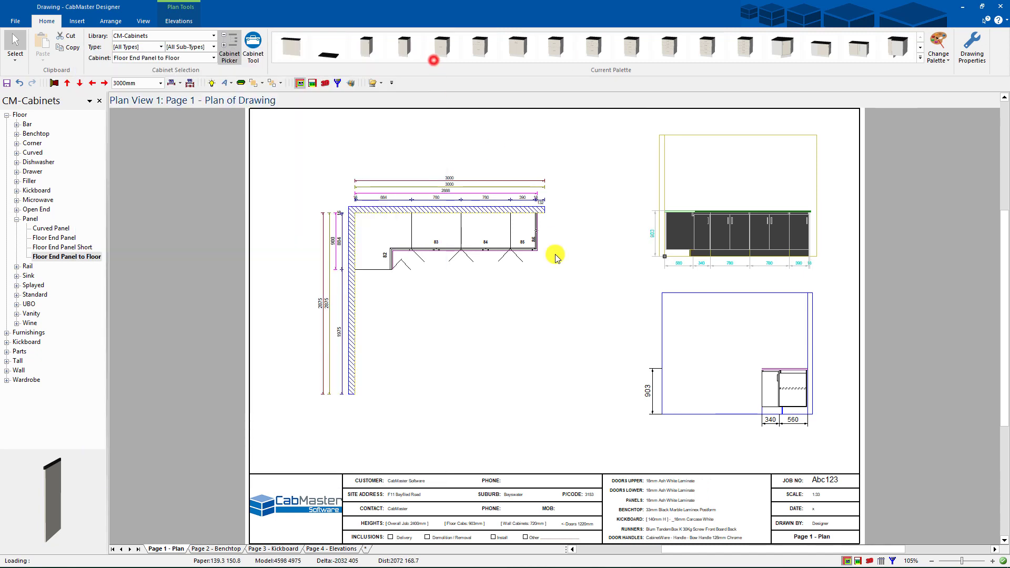
{"action": "left_click", "coordinate": [562, 278]}
Give the vertical wall's elevation the same label format, font size 5 in red, and close its settings.
{"action": "scroll", "coordinate": [683, 253], "scroll_direction": "up", "scroll_amount": 4}
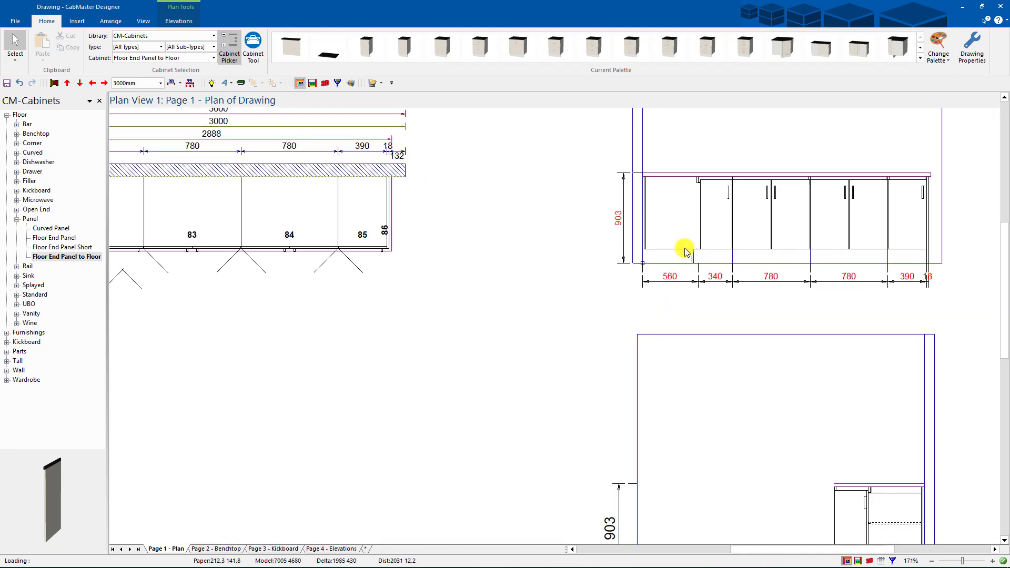
{"action": "scroll", "coordinate": [685, 252], "scroll_direction": "up", "scroll_amount": 2}
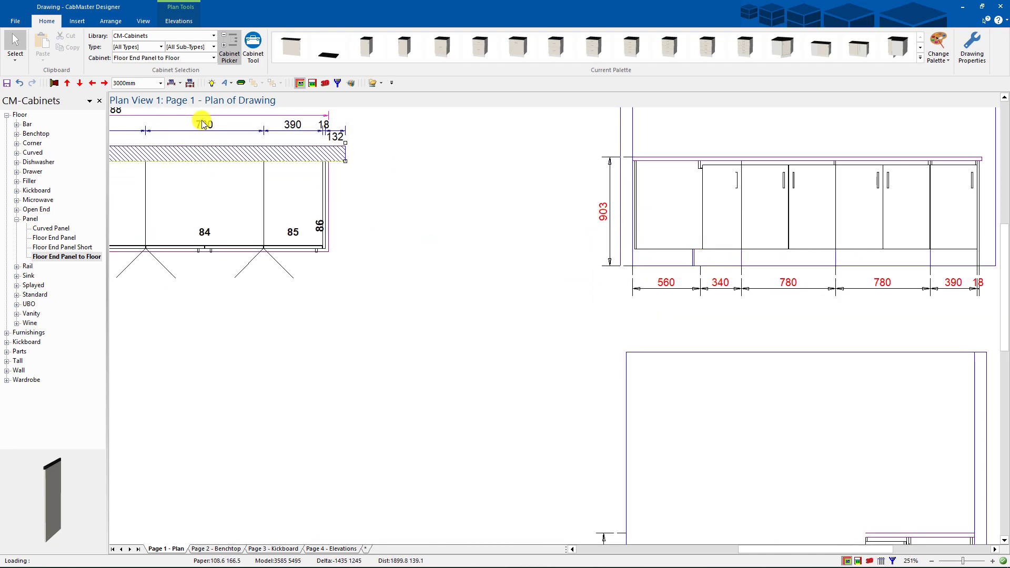
{"action": "middle_click_drag", "start_coordinate": [444, 235], "coordinate": [514, 324]}
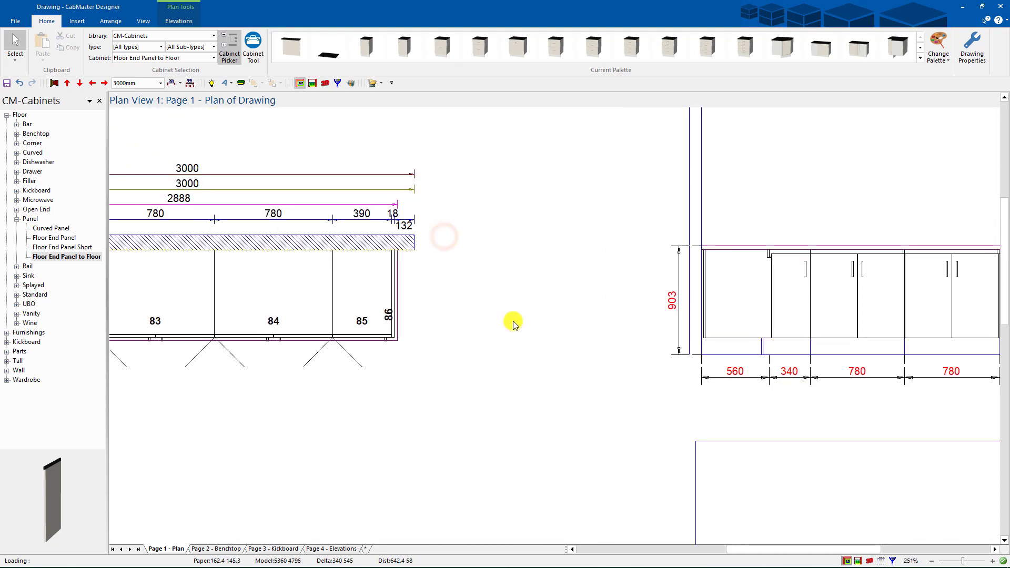
{"action": "scroll", "coordinate": [515, 321], "scroll_direction": "down", "scroll_amount": 6}
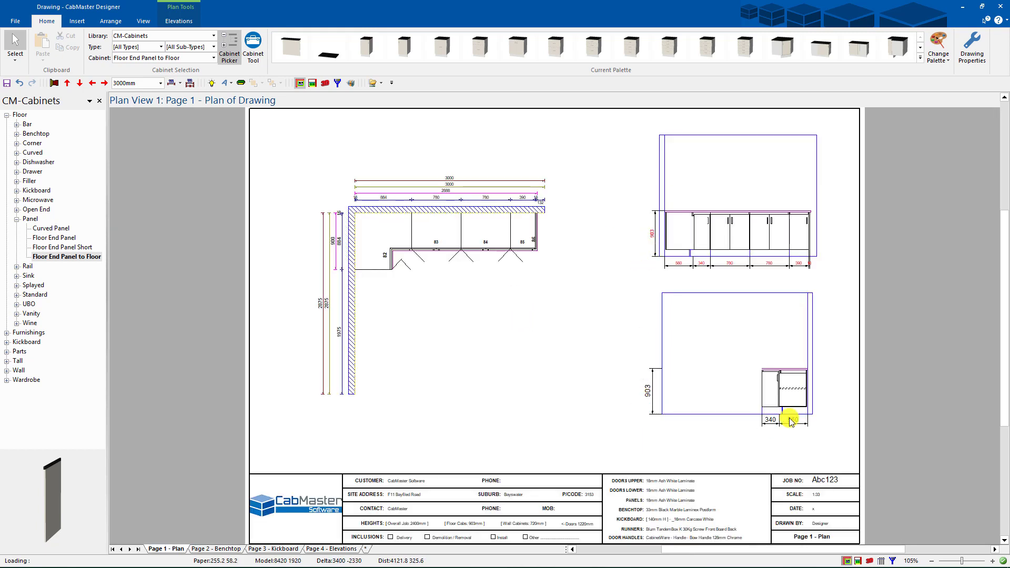
{"action": "double_click", "coordinate": [661, 414]}
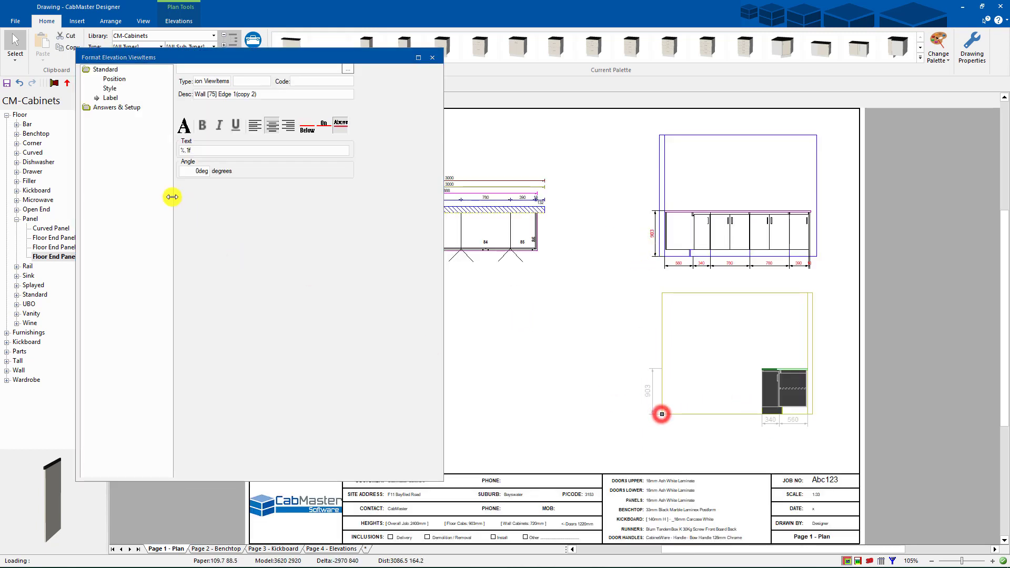
{"action": "left_click", "coordinate": [298, 204]}
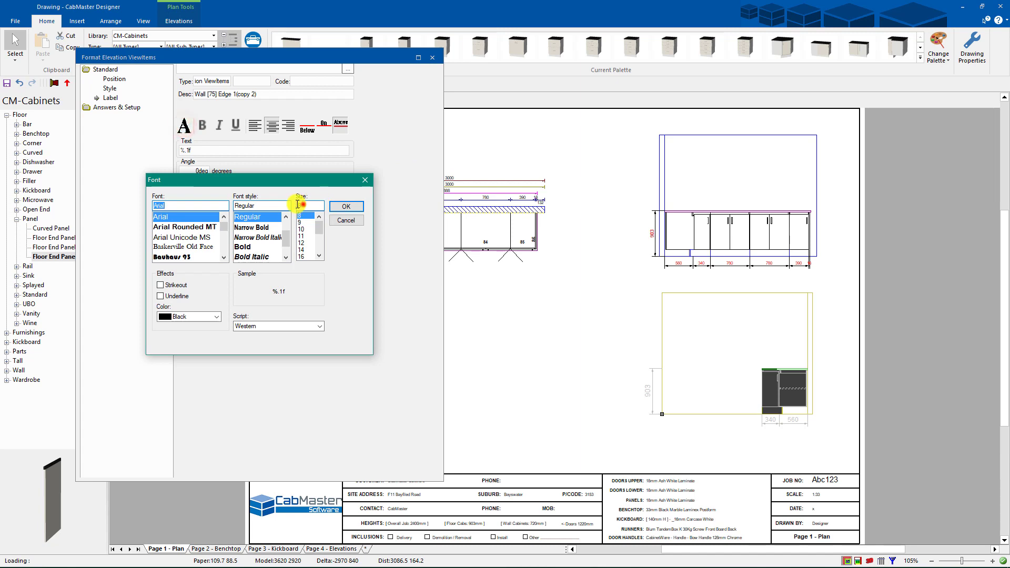
{"action": "type", "text": "5"}
{"action": "left_click", "coordinate": [211, 316]}
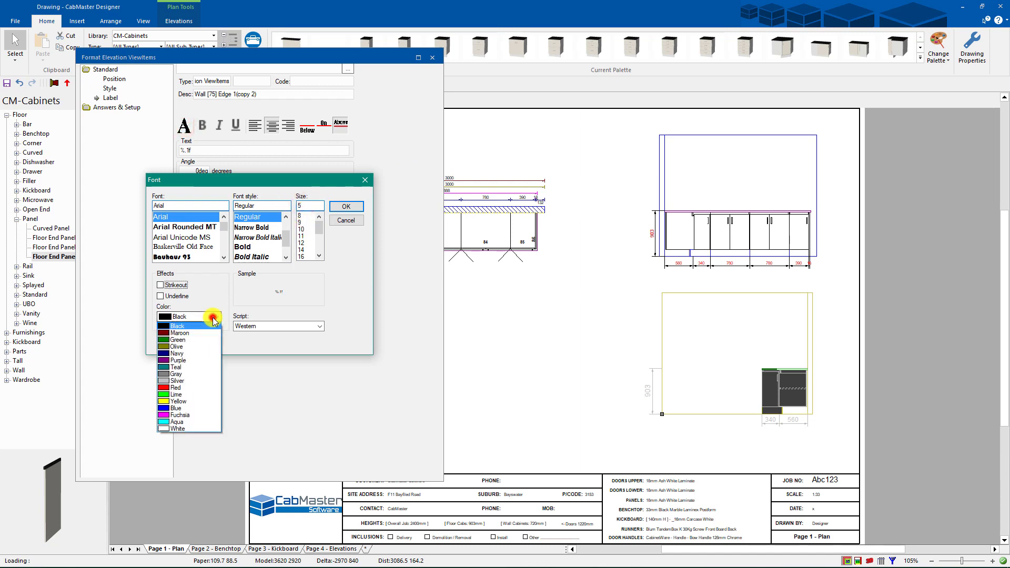
{"action": "left_click", "coordinate": [167, 388]}
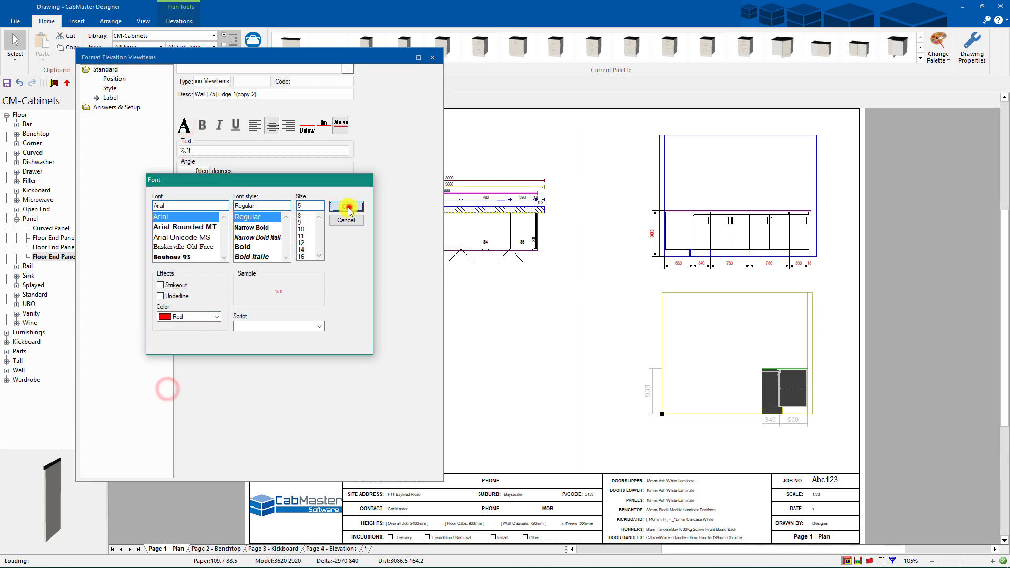
{"action": "left_click", "coordinate": [346, 206]}
{"action": "left_click", "coordinate": [432, 58]}
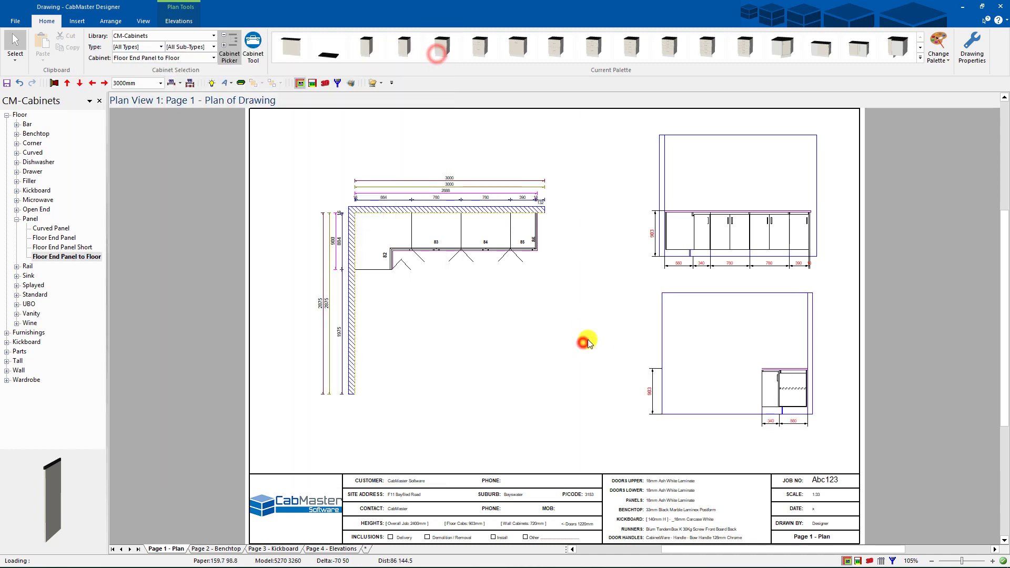
Place a Wall Filler 30mm from the Wall Filler category in the inner corner where the two walls meet.
{"action": "scroll", "coordinate": [584, 339], "scroll_direction": "up", "scroll_amount": 3}
{"action": "scroll", "coordinate": [587, 347], "scroll_direction": "down", "scroll_amount": 3}
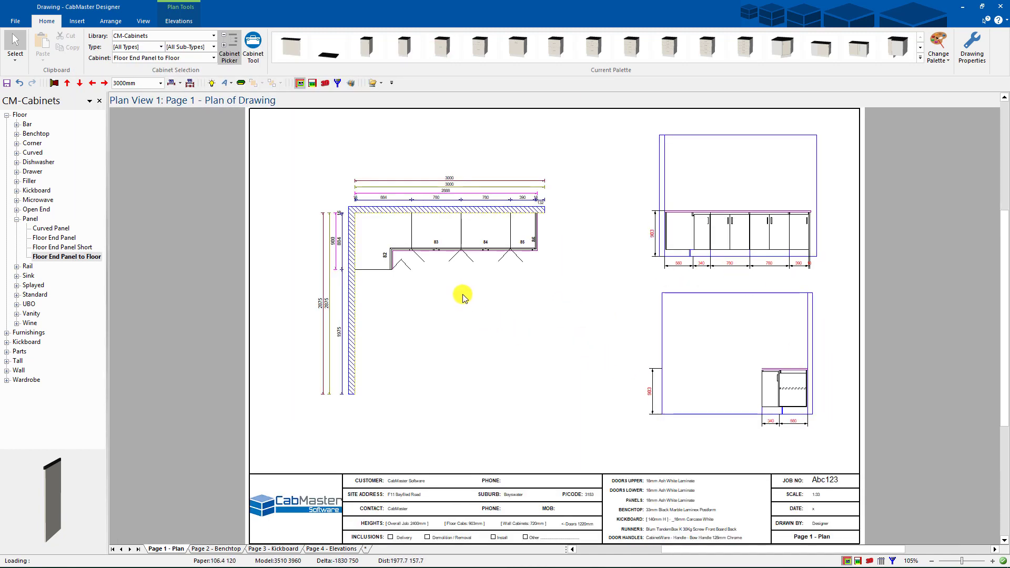
{"action": "scroll", "coordinate": [465, 288], "scroll_direction": "up", "scroll_amount": 1}
{"action": "left_click", "coordinate": [7, 115]}
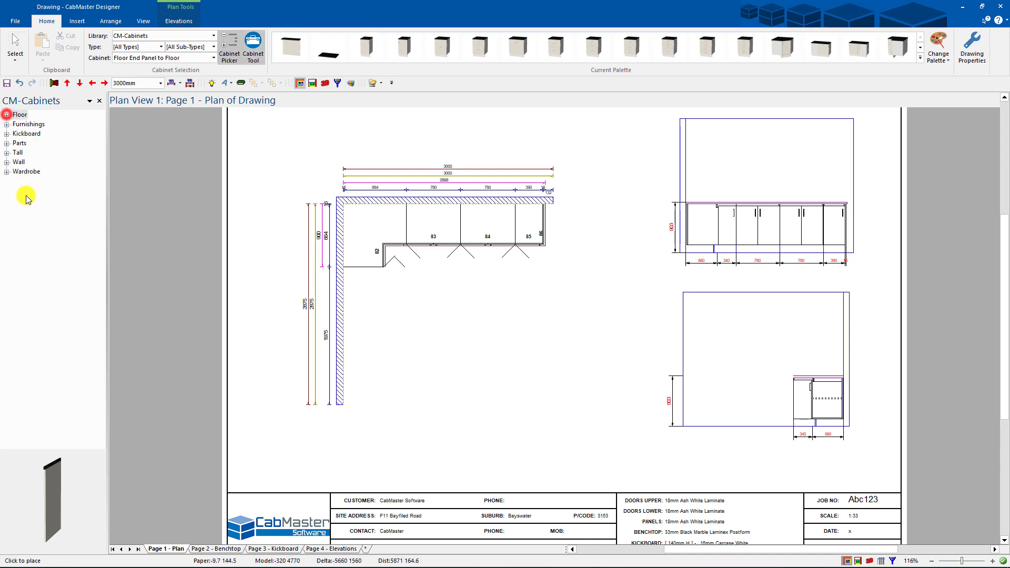
{"action": "left_click", "coordinate": [7, 162]}
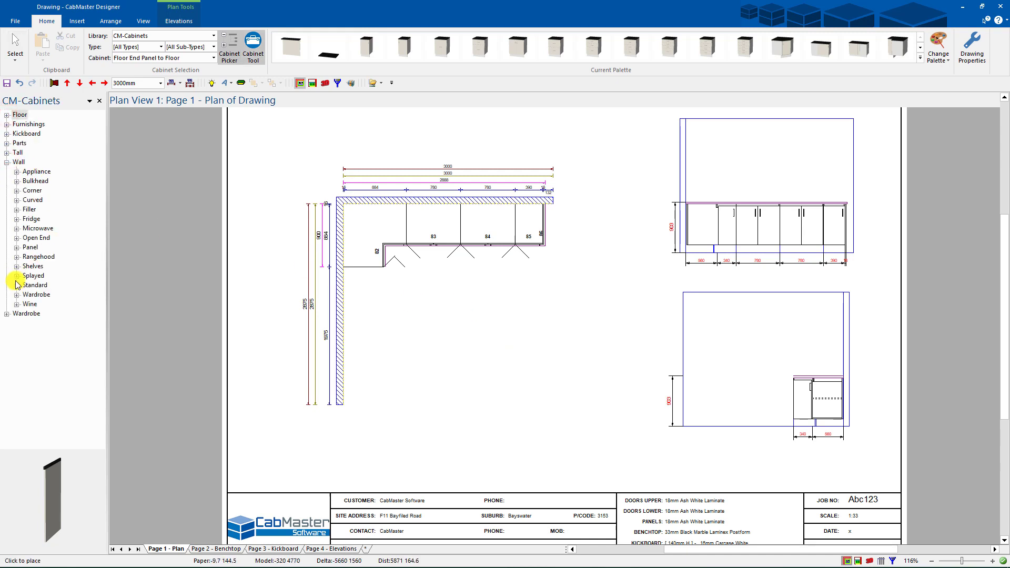
{"action": "left_click", "coordinate": [16, 209]}
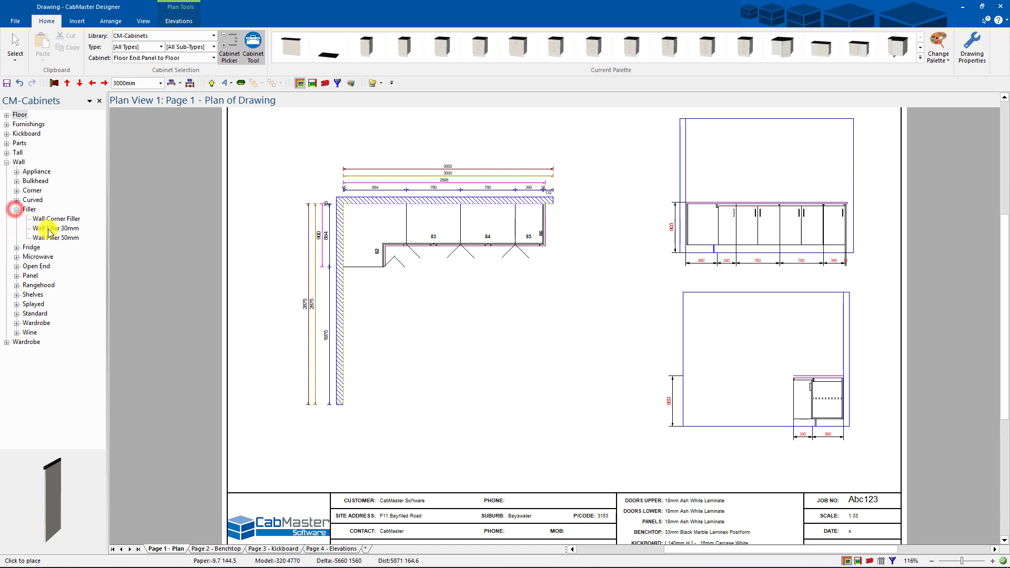
{"action": "left_click", "coordinate": [45, 228]}
{"action": "left_click_drag", "start_coordinate": [399, 321], "coordinate": [345, 203]}
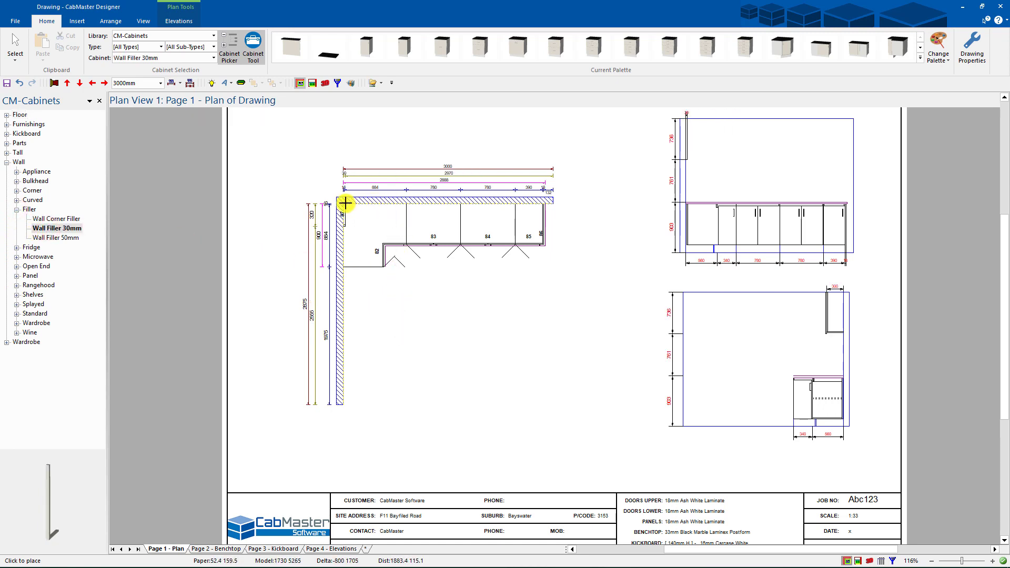
{"action": "left_click", "coordinate": [345, 203]}
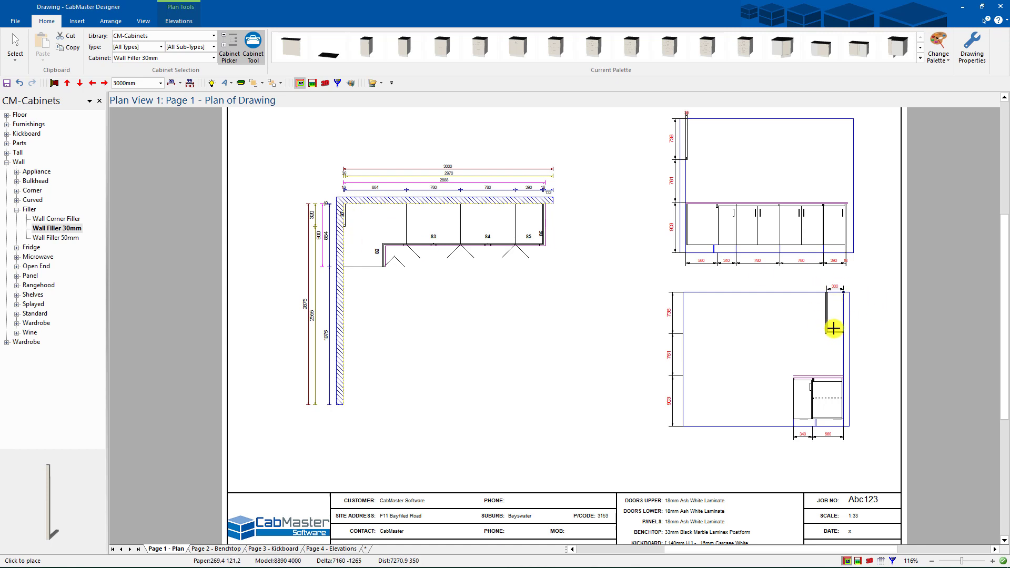
Place four standard Wall 2 Door cabinets side by side along the horizontal wall, starting against the corner filler.
{"action": "left_click", "coordinate": [19, 209]}
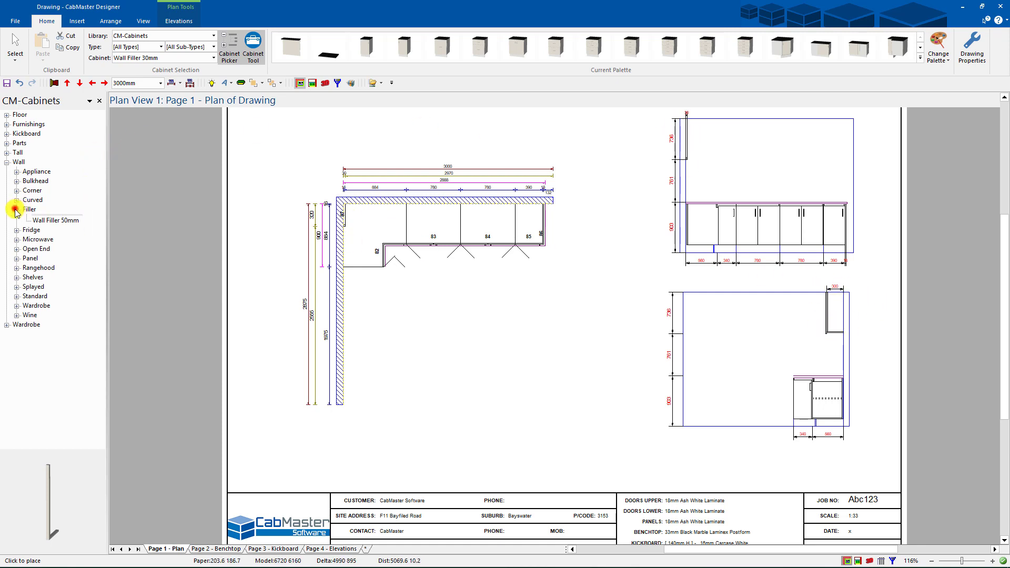
{"action": "left_click", "coordinate": [17, 285]}
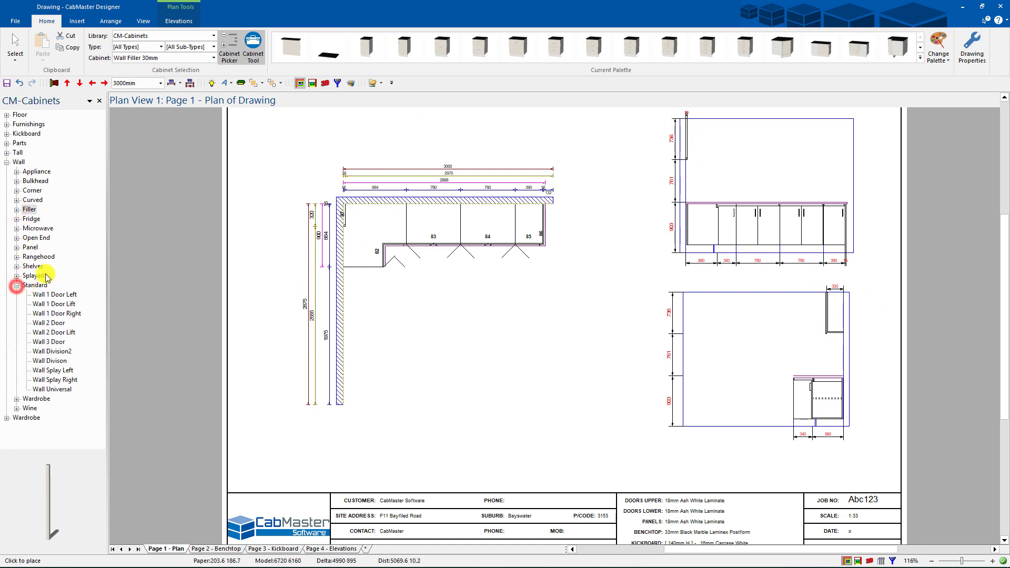
{"action": "left_click", "coordinate": [53, 323]}
{"action": "left_click", "coordinate": [419, 353]}
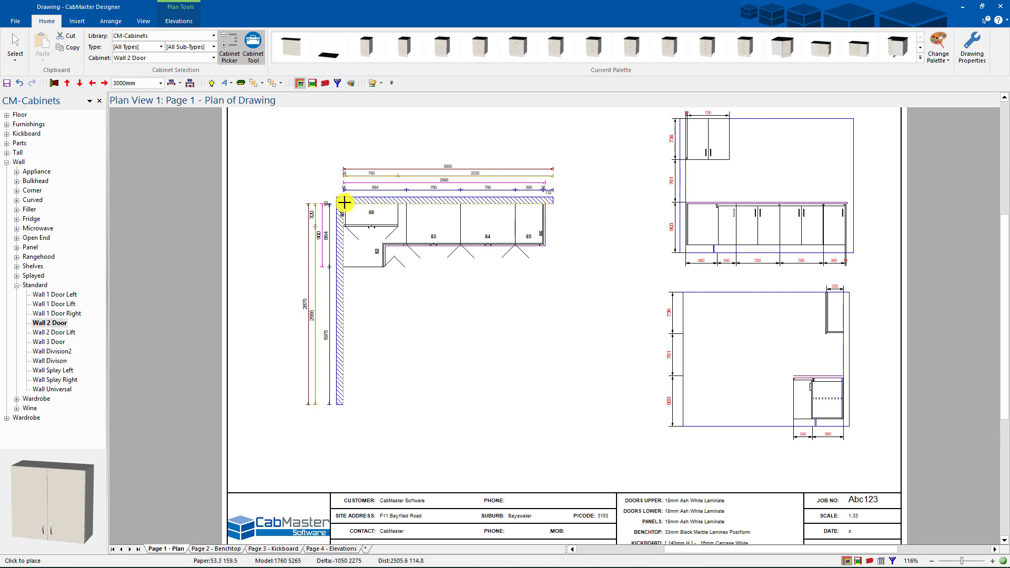
{"action": "left_click", "coordinate": [439, 327]}
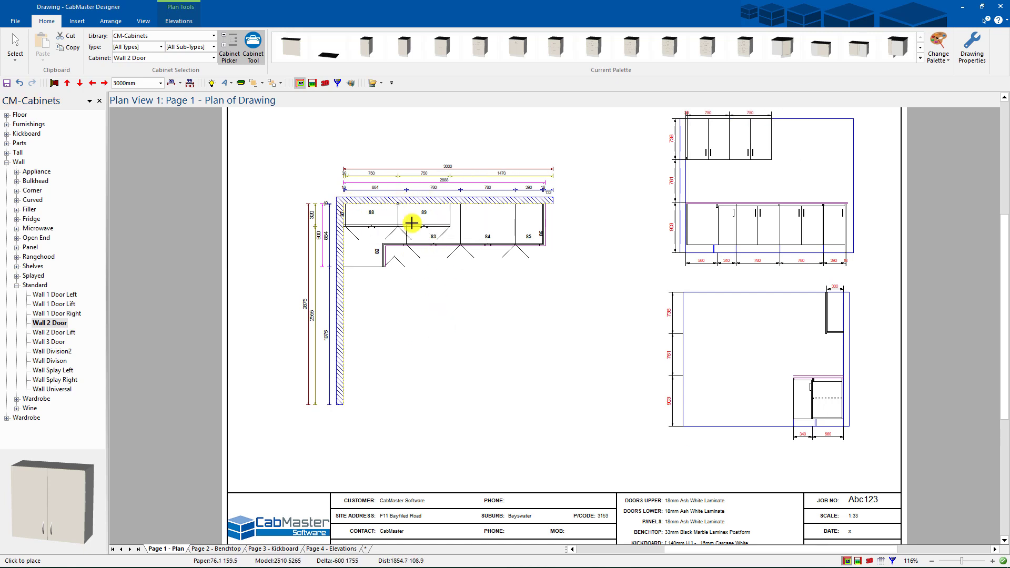
{"action": "left_click", "coordinate": [487, 311]}
{"action": "left_click", "coordinate": [443, 201]}
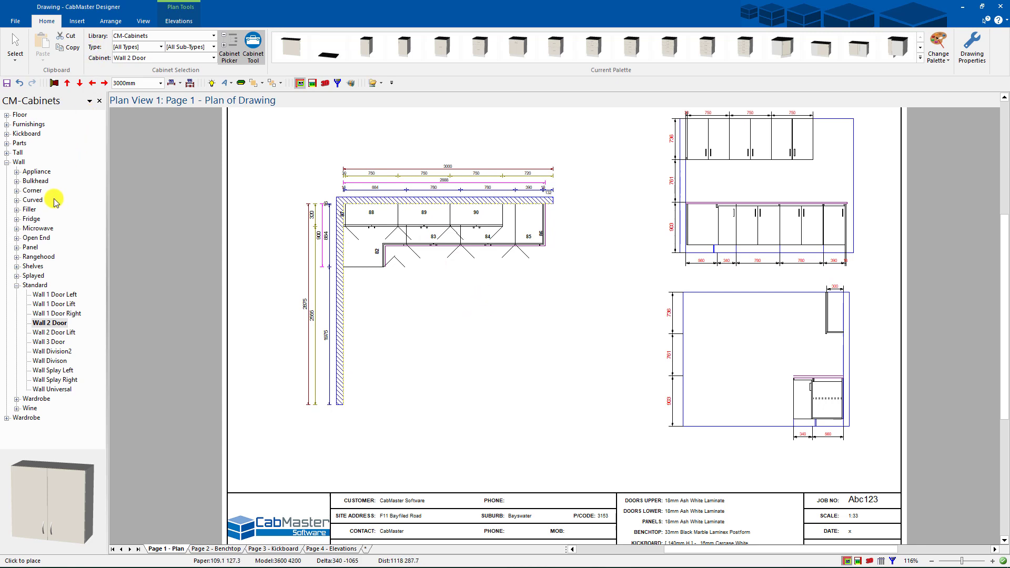
{"action": "left_click", "coordinate": [523, 213]}
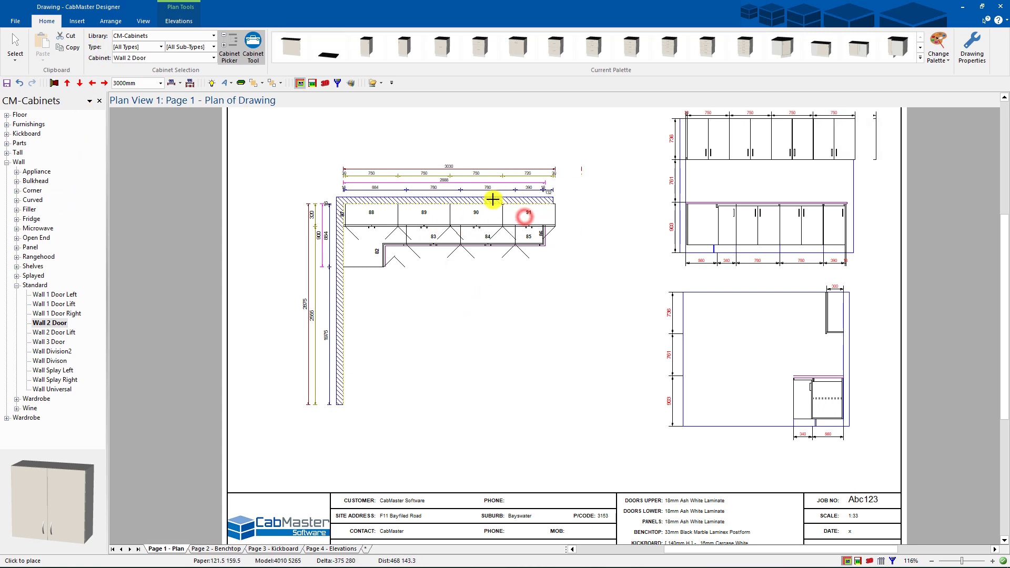
Narrow the last wall cabinet on the horizontal wall to about 579 mm so it ends near the floor end panel.
{"action": "scroll", "coordinate": [517, 207], "scroll_direction": "up", "scroll_amount": 5}
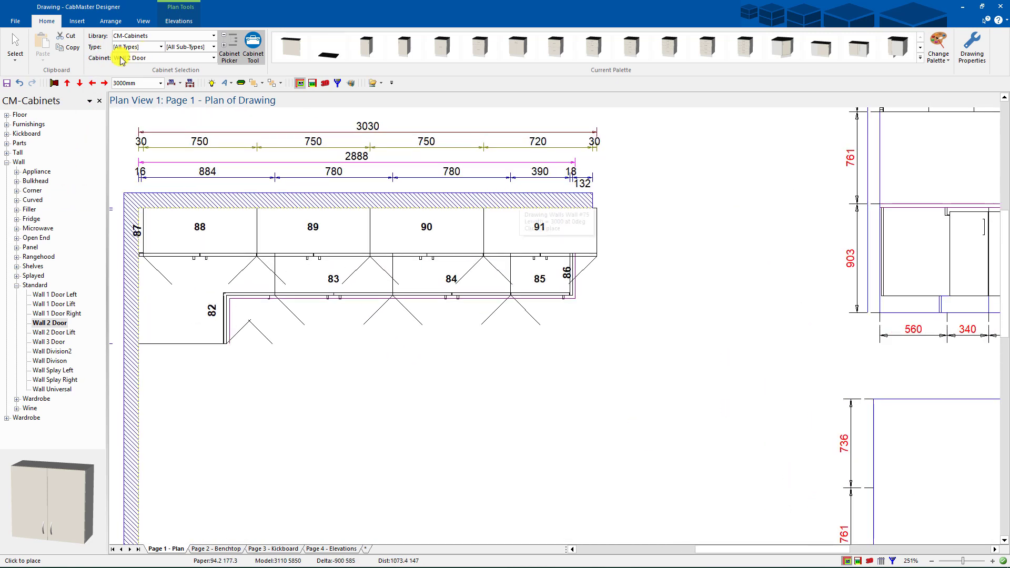
{"action": "left_click", "coordinate": [15, 47]}
{"action": "left_click", "coordinate": [486, 213]}
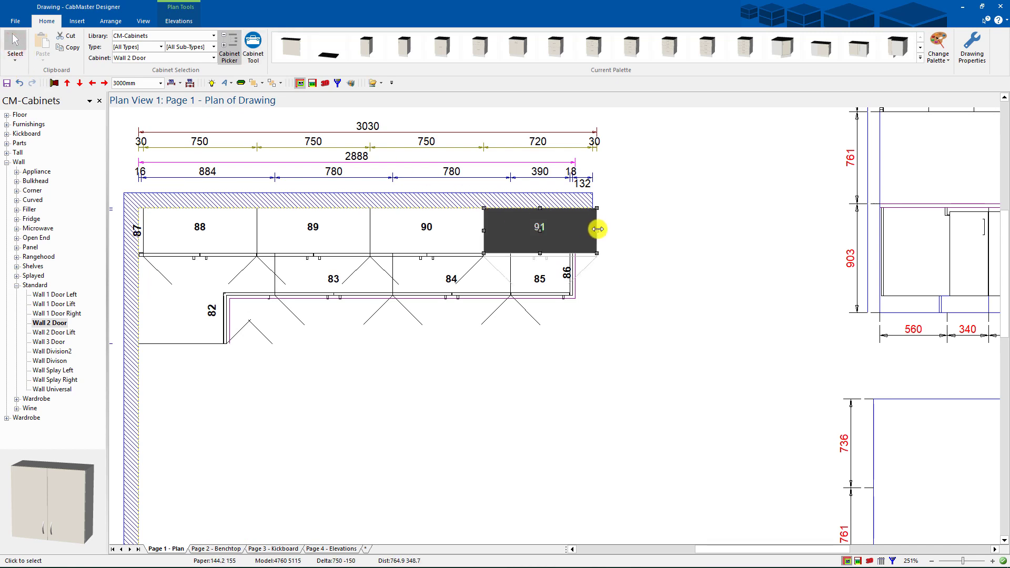
{"action": "left_click_drag", "start_coordinate": [584, 232], "coordinate": [571, 235]}
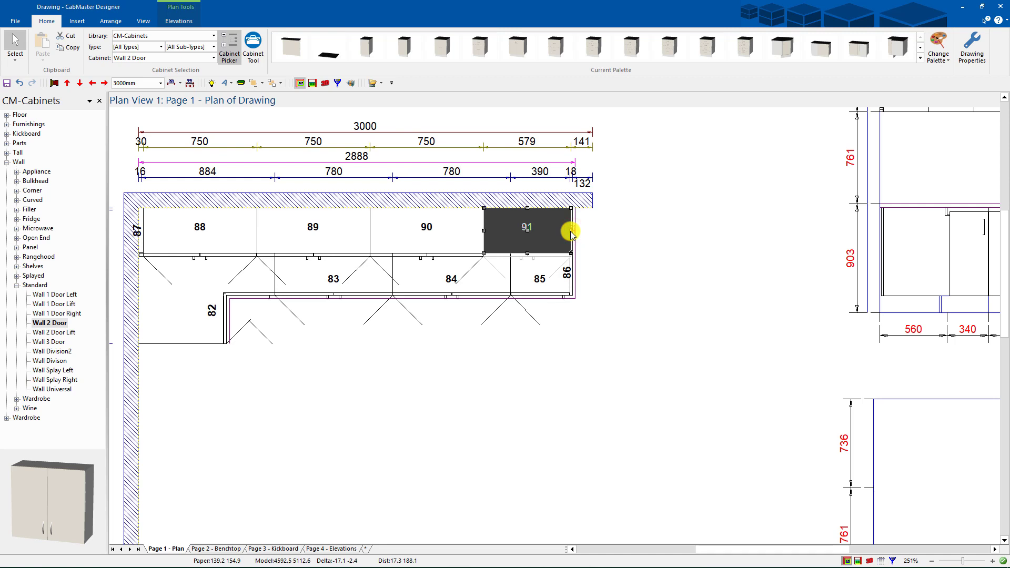
{"action": "left_click", "coordinate": [545, 351]}
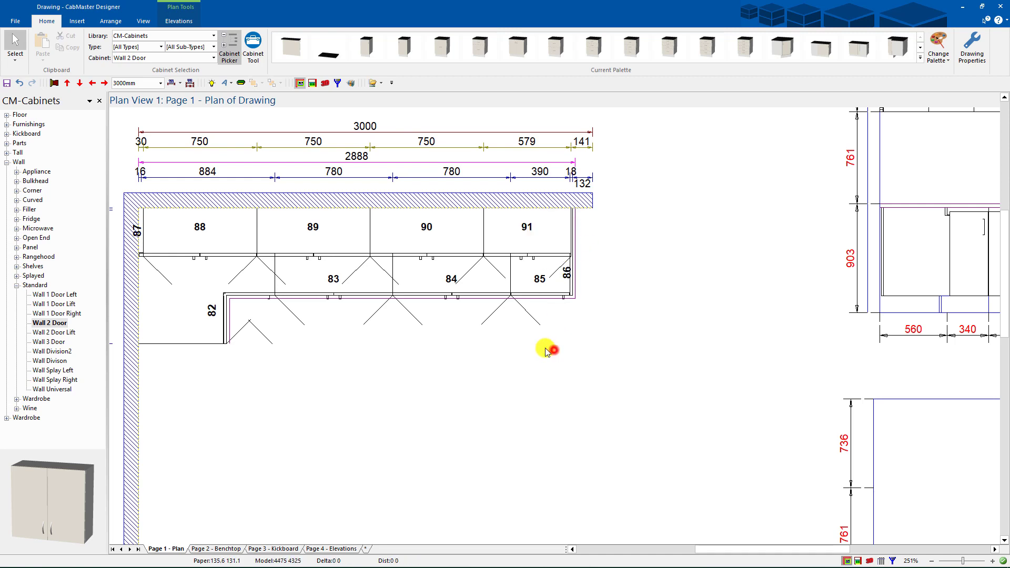
Make the four wall cabinets on the horizontal wall even in width.
{"action": "left_click", "coordinate": [523, 234]}
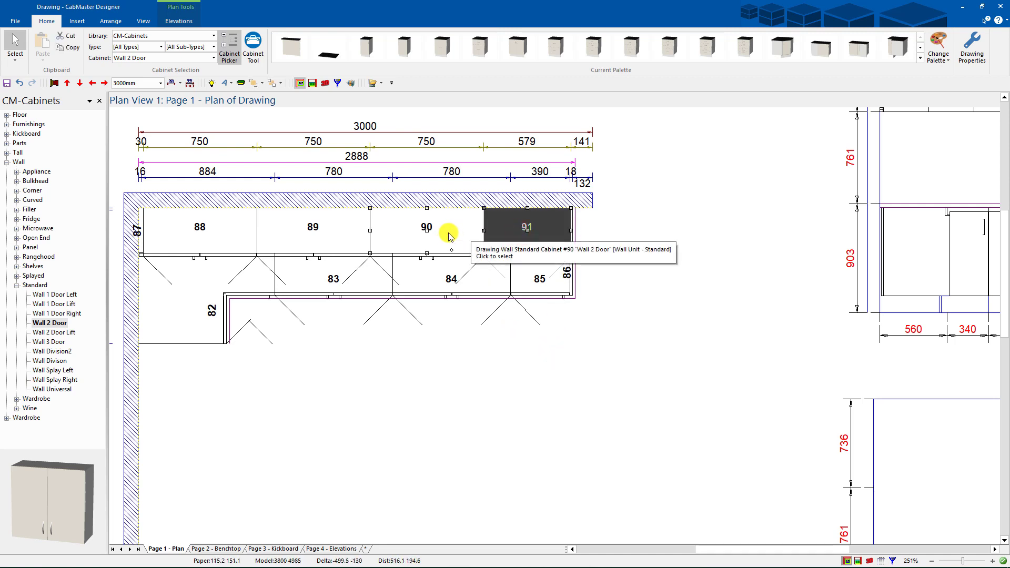
{"action": "left_click", "coordinate": [425, 234], "text": "ctrl"}
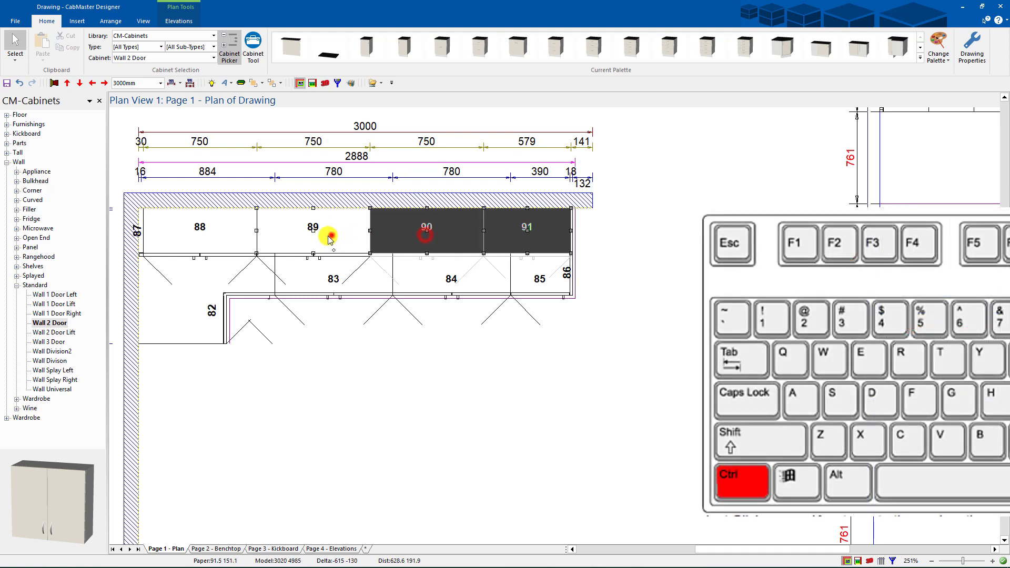
{"action": "left_click", "coordinate": [329, 238], "text": "ctrl"}
{"action": "left_click", "coordinate": [201, 228], "text": "ctrl"}
{"action": "right_click", "coordinate": [299, 232], "text": "ctrl"}
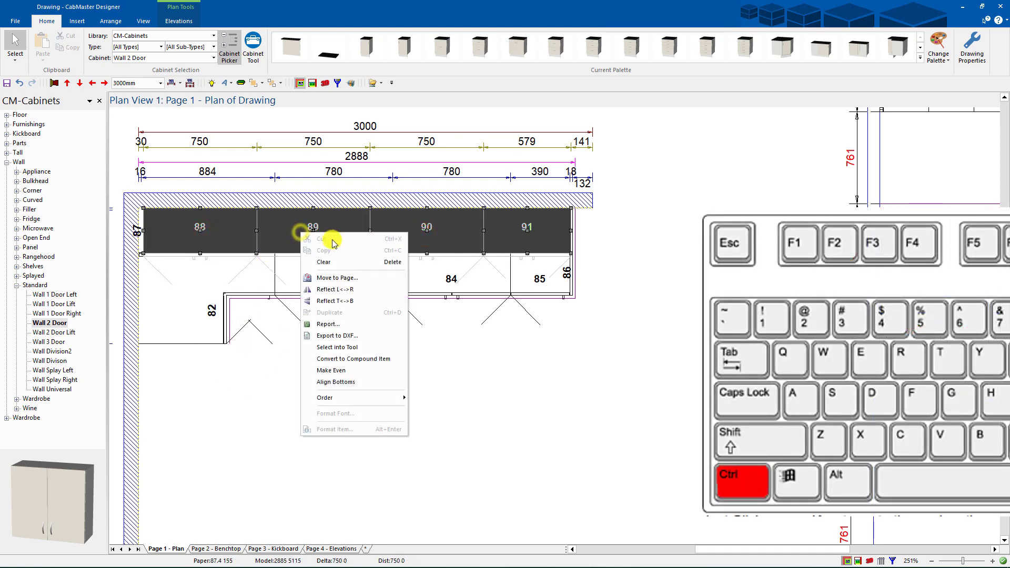
{"action": "left_click", "coordinate": [330, 370]}
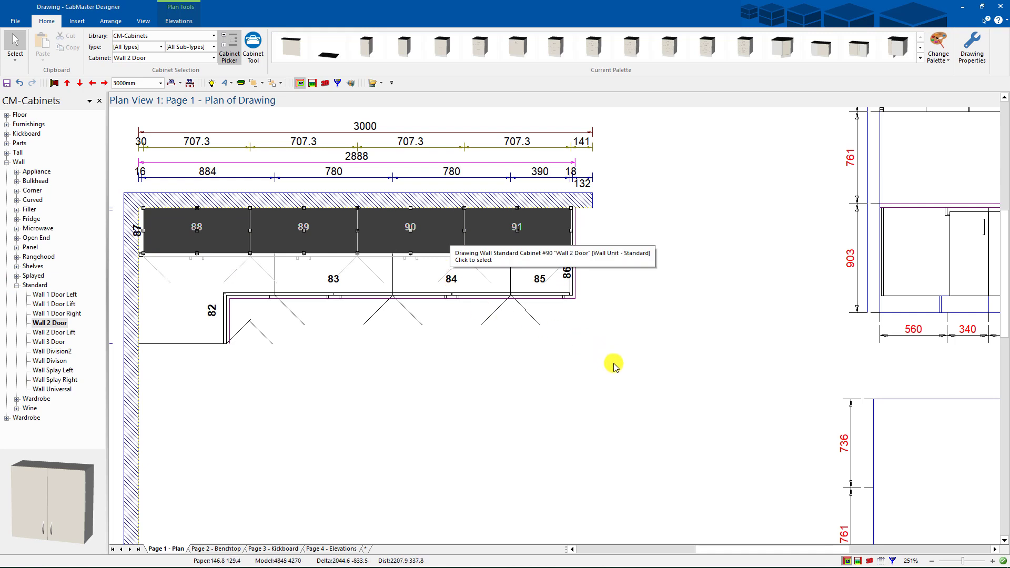
{"action": "left_click_drag", "start_coordinate": [616, 373], "coordinate": [198, 238]}
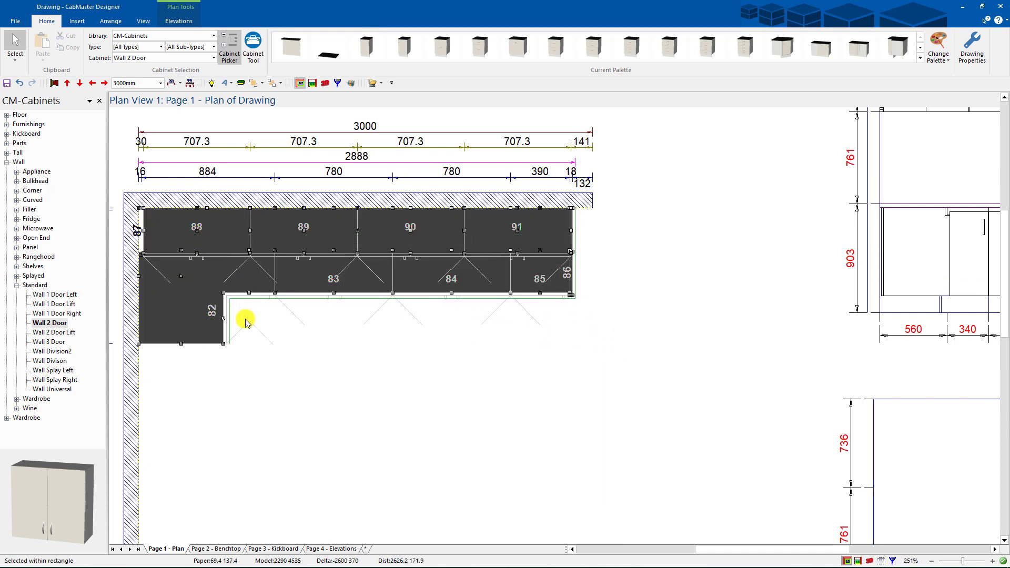
{"action": "left_click", "coordinate": [515, 232]}
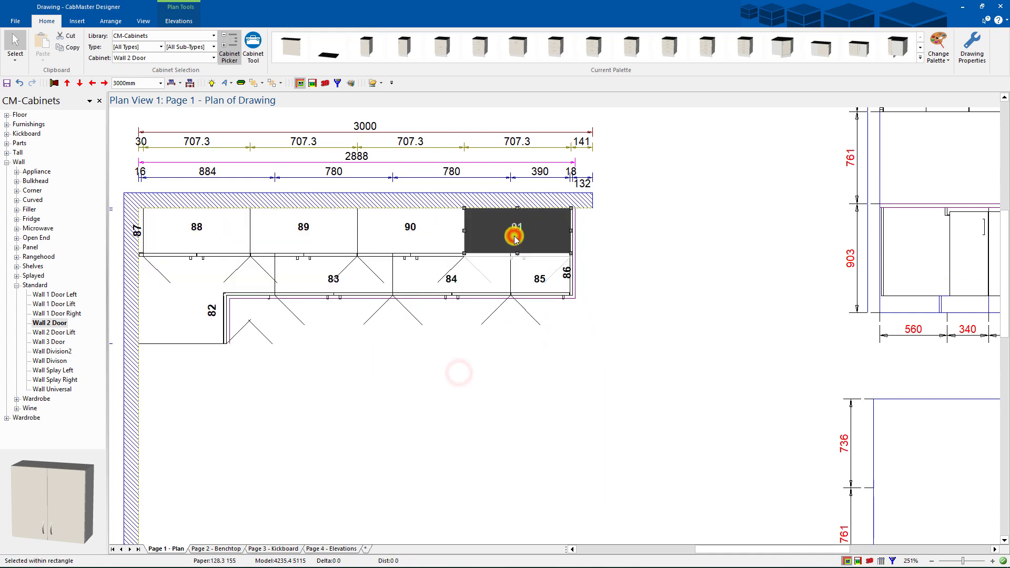
{"action": "left_click", "coordinate": [427, 229], "text": "ctrl"}
{"action": "left_click", "coordinate": [303, 240], "text": "ctrl"}
{"action": "left_click", "coordinate": [213, 240], "text": "ctrl"}
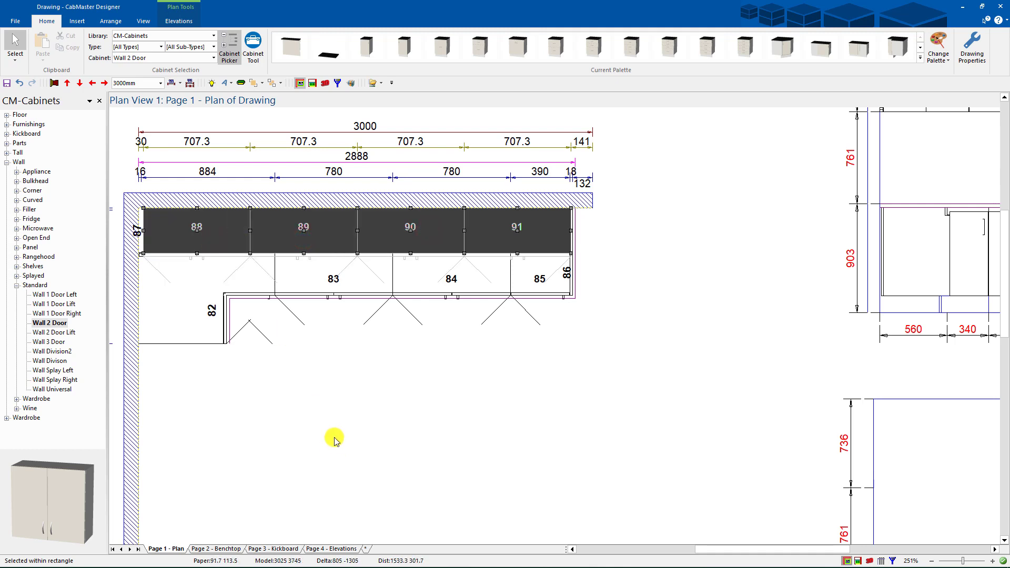
{"action": "right_click", "coordinate": [384, 241]}
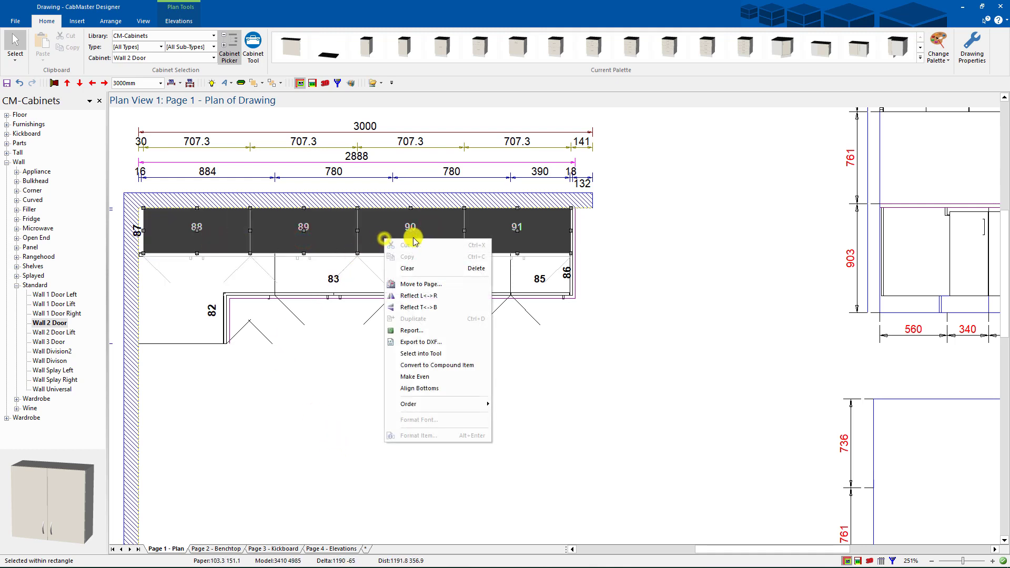
{"action": "left_click", "coordinate": [450, 383]}
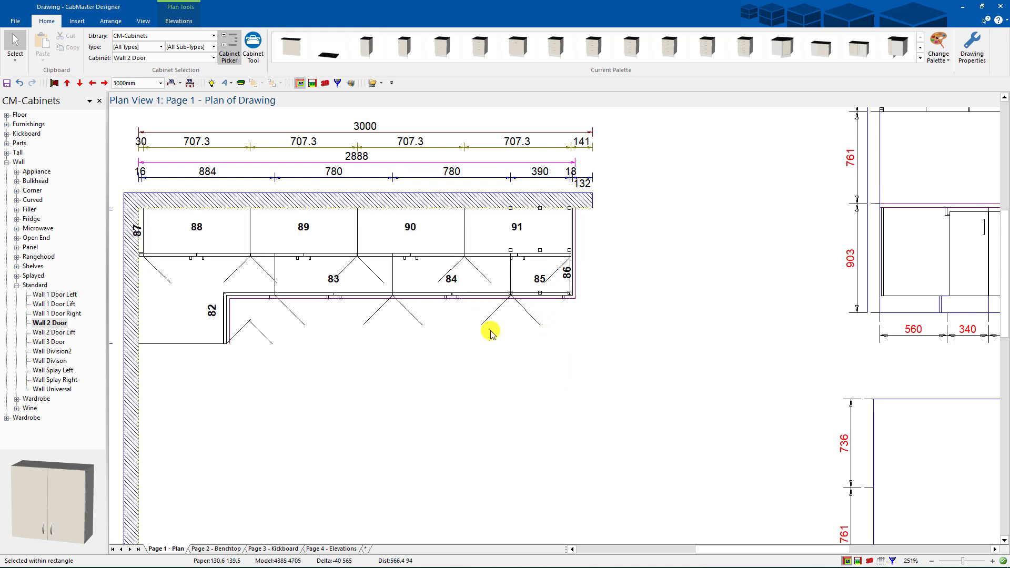
{"action": "left_click", "coordinate": [518, 293]}
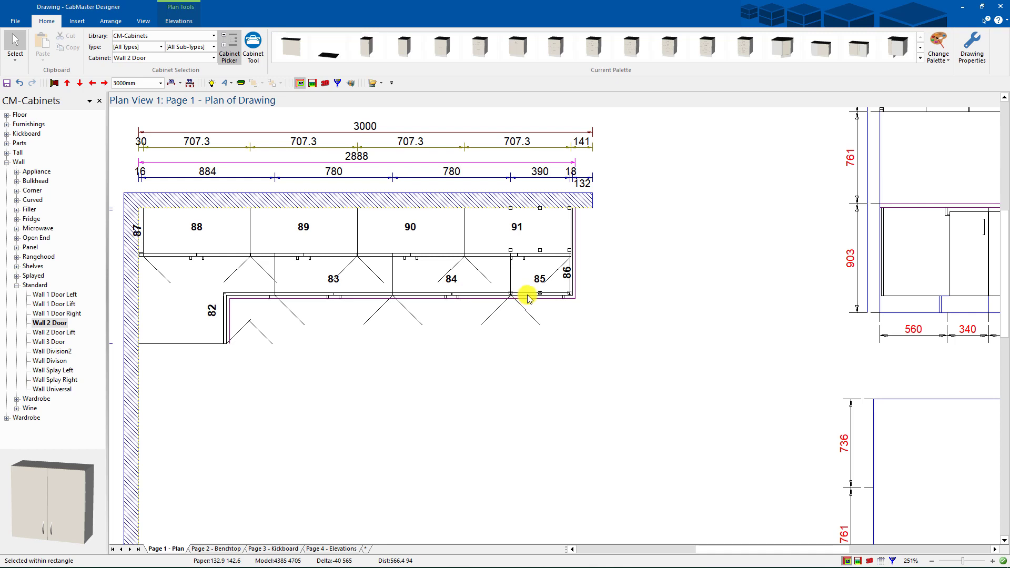
{"action": "left_click", "coordinate": [134, 208]}
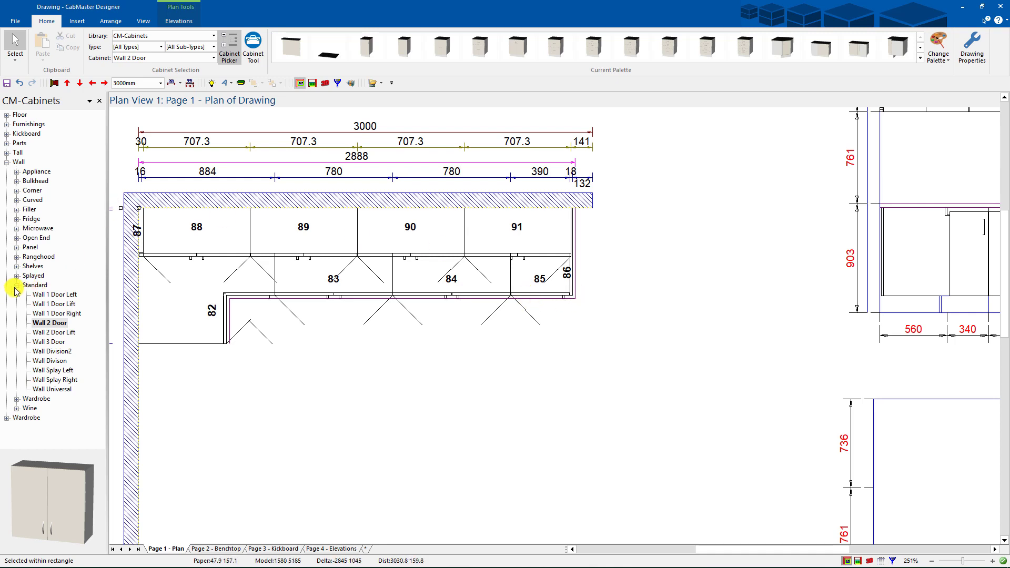
Place a Wall End Panel from the Wall Panel category against the open end of the horizontal wall's wall cabinets.
{"action": "left_click", "coordinate": [16, 248]}
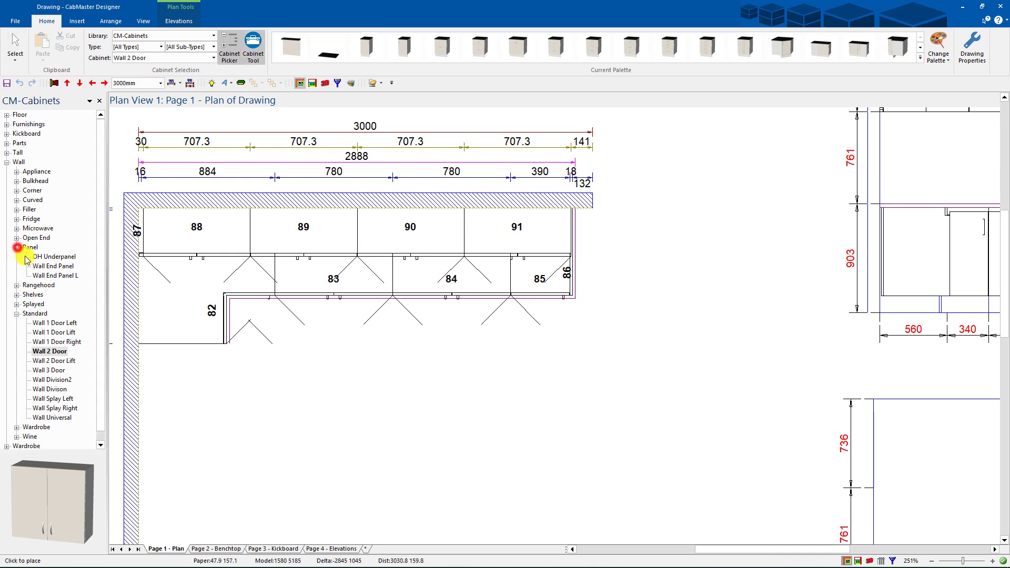
{"action": "left_click", "coordinate": [55, 266]}
{"action": "left_click", "coordinate": [552, 249]}
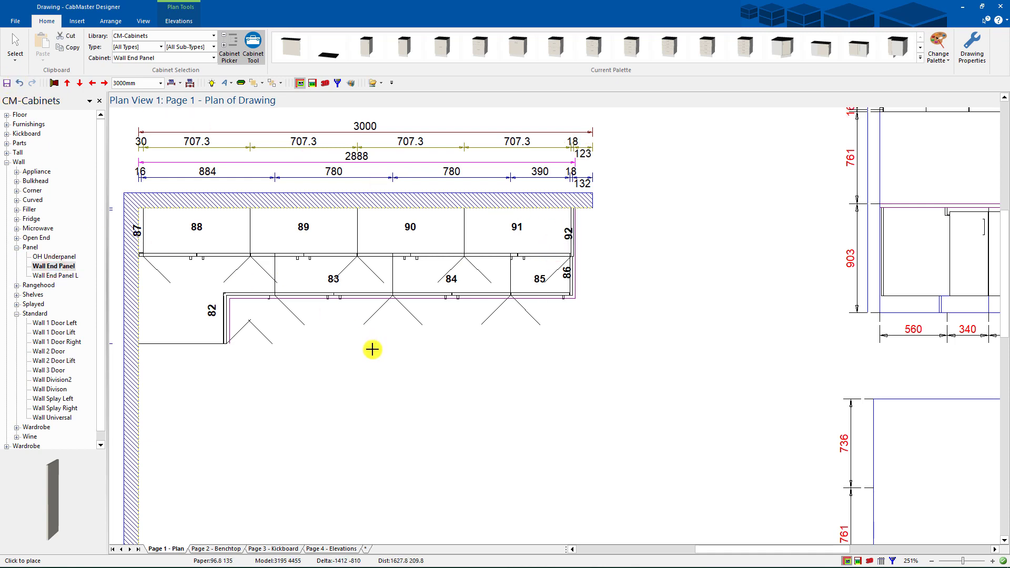
{"action": "scroll", "coordinate": [372, 345], "scroll_direction": "down", "scroll_amount": 5}
{"action": "left_click", "coordinate": [15, 41]}
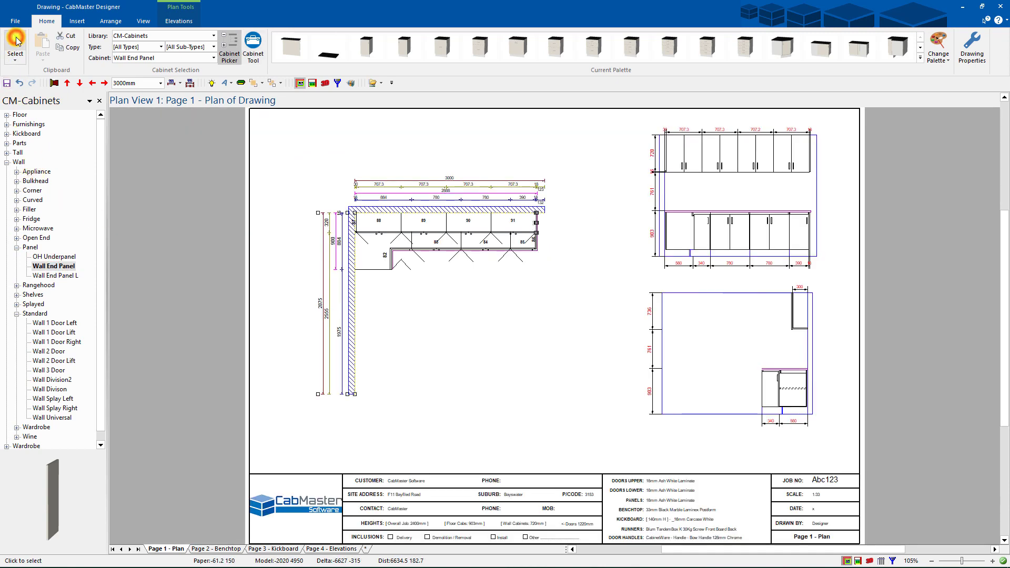
{"action": "left_click", "coordinate": [490, 349]}
Place three standard Wall 2 Door cabinets side by side in the open floor area, away from the walls.
{"action": "left_click", "coordinate": [16, 248]}
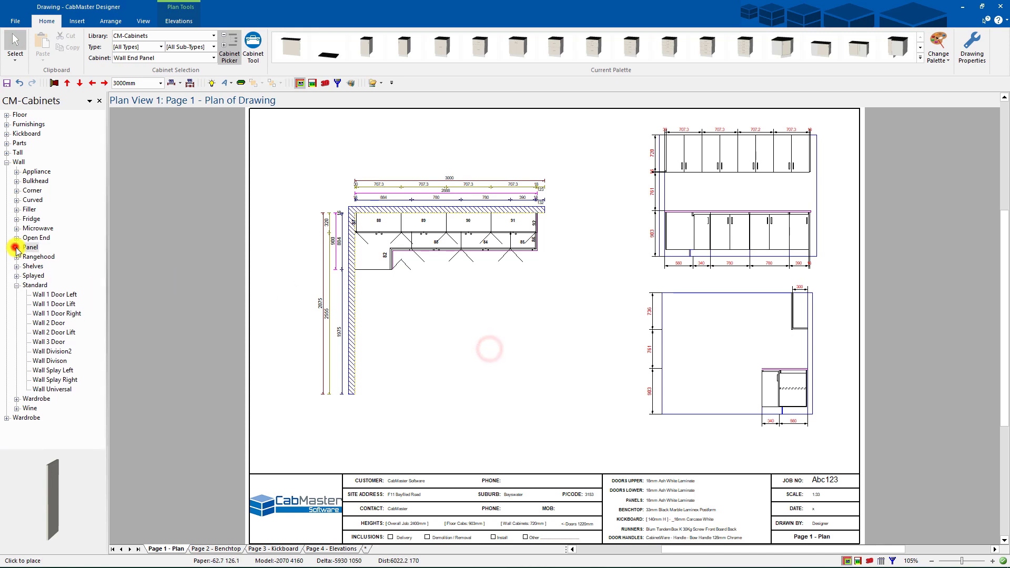
{"action": "left_click", "coordinate": [17, 285]}
{"action": "left_click", "coordinate": [16, 285]}
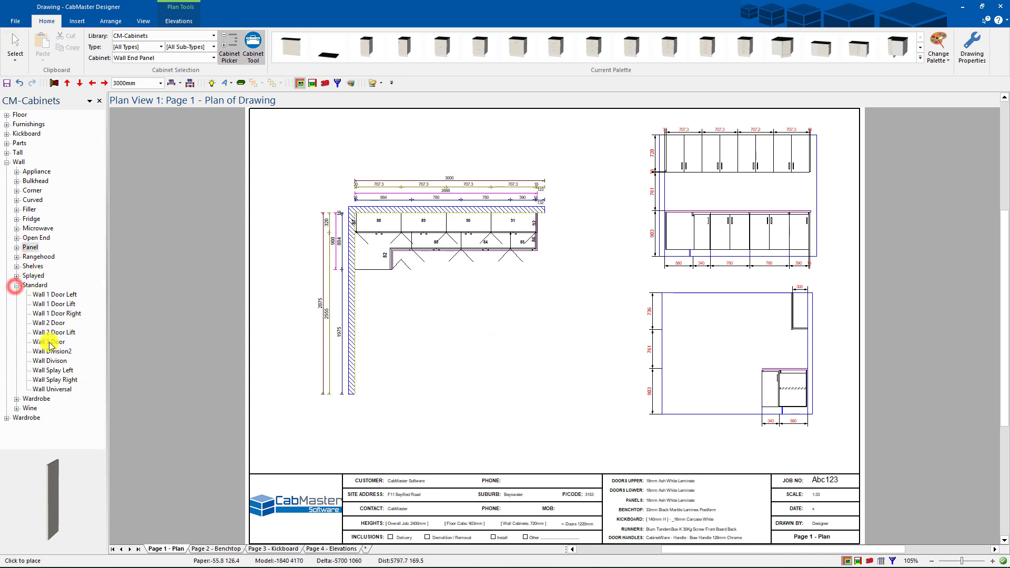
{"action": "left_click", "coordinate": [50, 323]}
{"action": "left_click", "coordinate": [492, 349]}
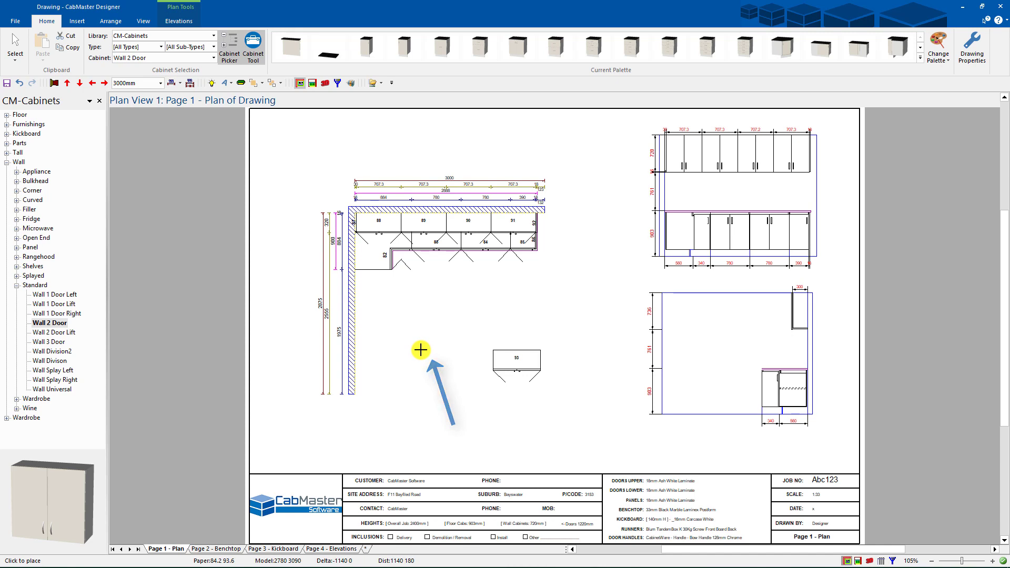
{"action": "left_click", "coordinate": [446, 350]}
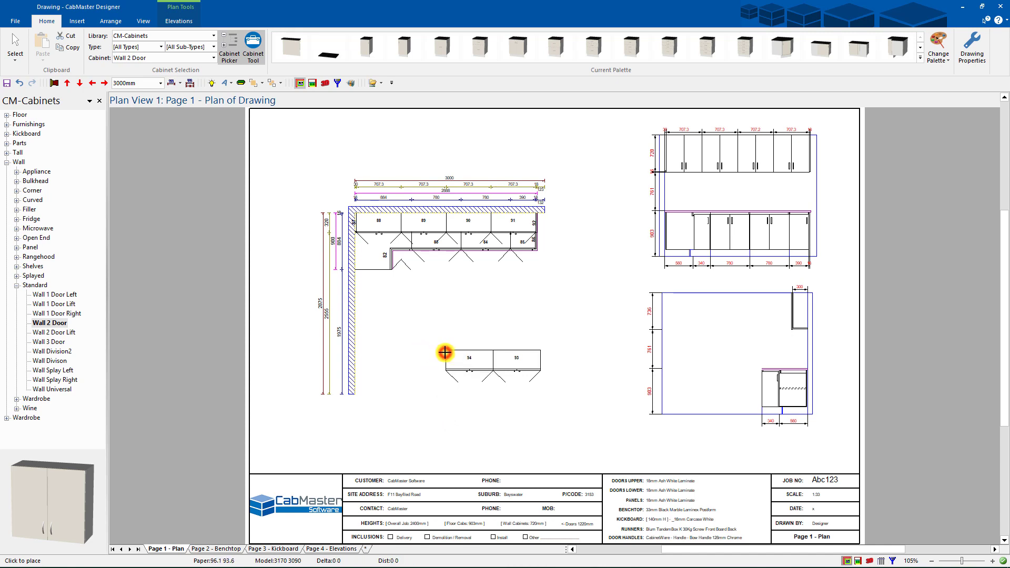
{"action": "left_click", "coordinate": [399, 350]}
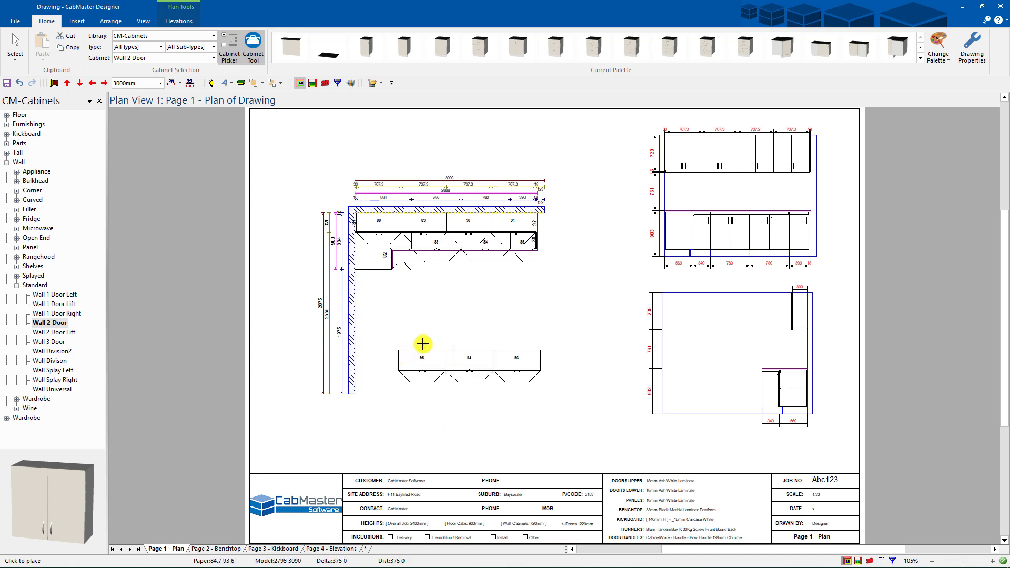
Delete the three freestanding wall cabinets from the open floor area.
{"action": "left_click", "coordinate": [17, 42]}
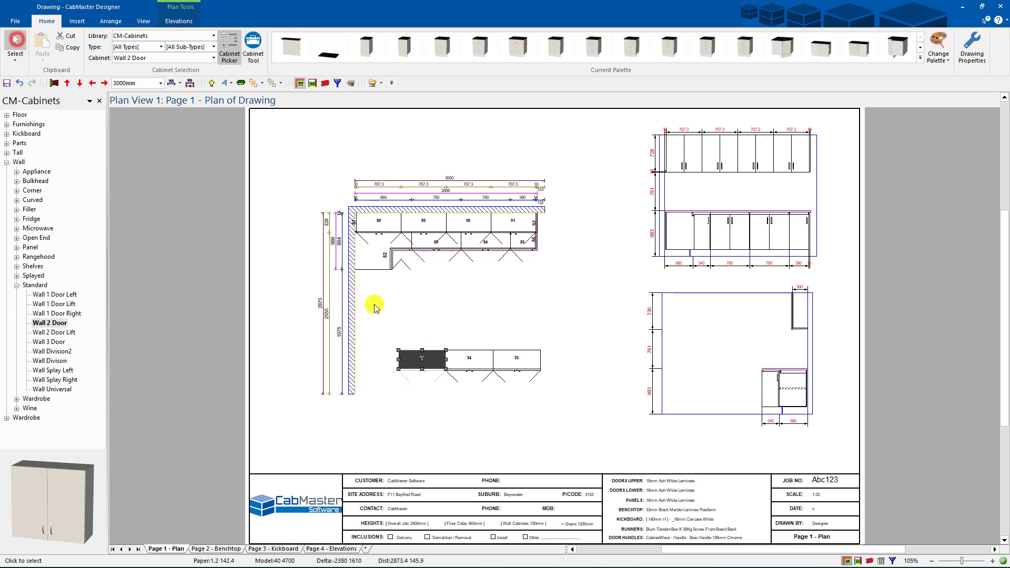
{"action": "left_click", "coordinate": [434, 324]}
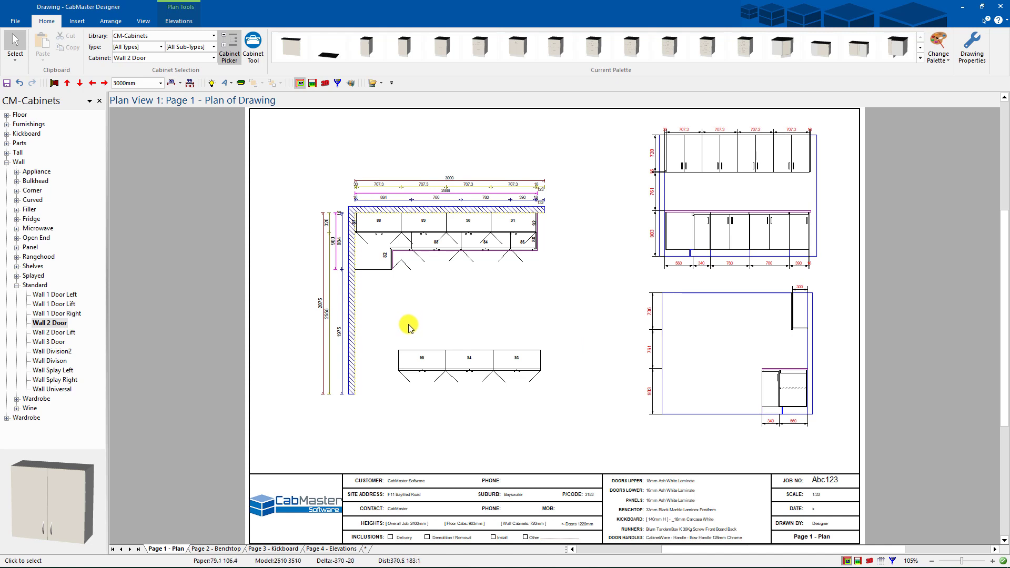
{"action": "left_click_drag", "start_coordinate": [397, 332], "coordinate": [555, 378]}
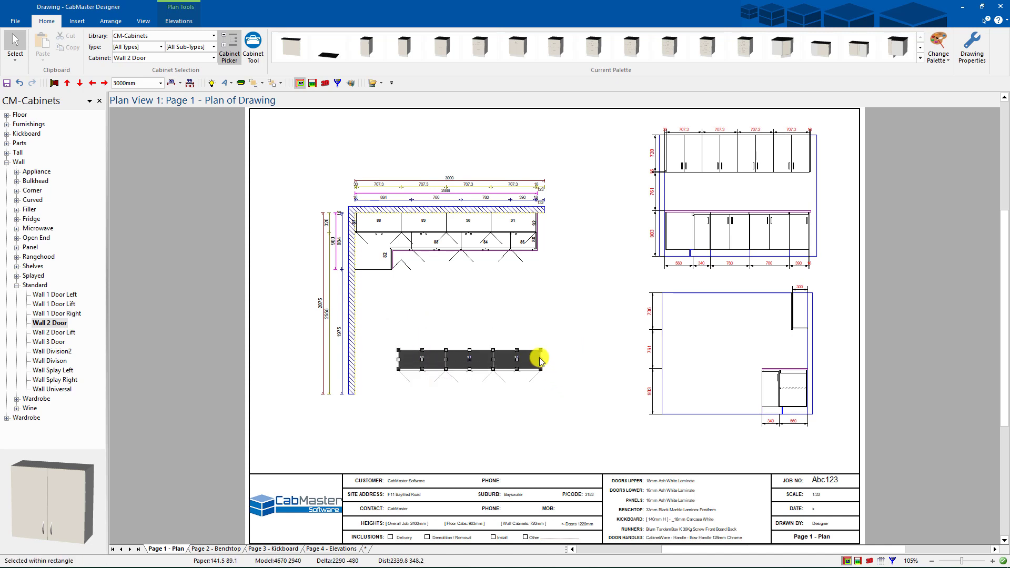
{"action": "key", "text": "Delete"}
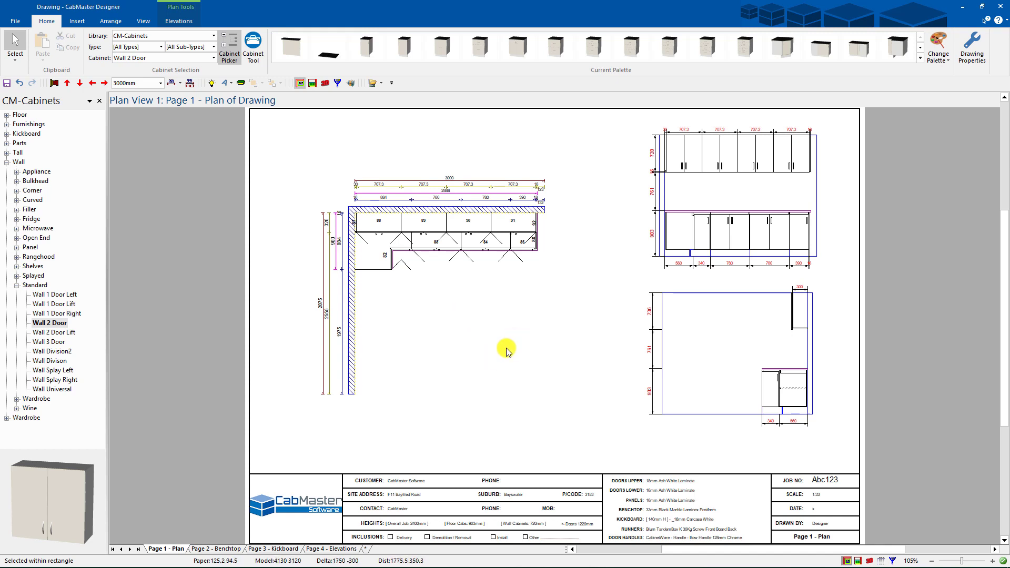
{"action": "left_click_drag", "start_coordinate": [481, 357], "coordinate": [381, 190]}
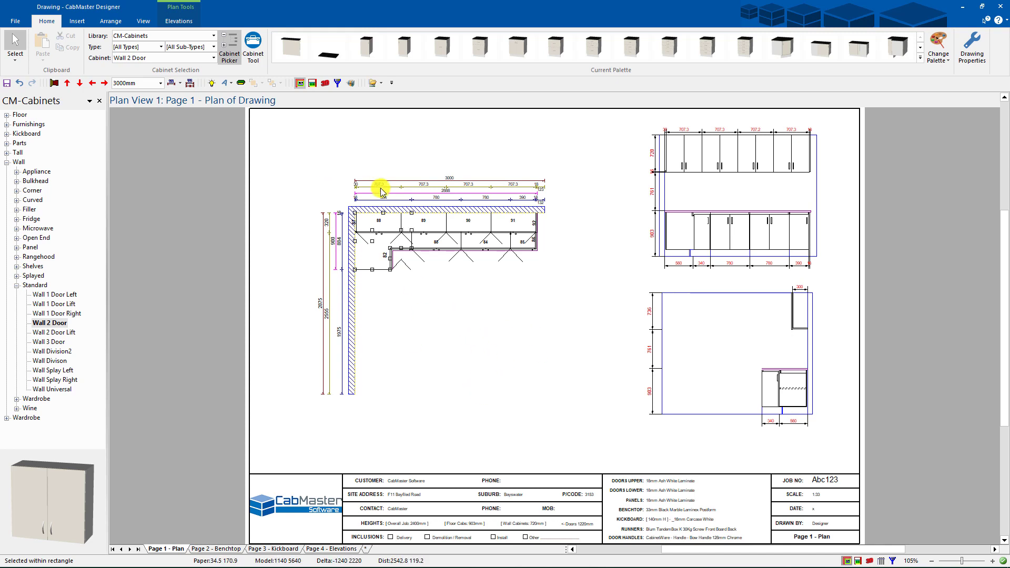
{"action": "left_click", "coordinate": [55, 83]}
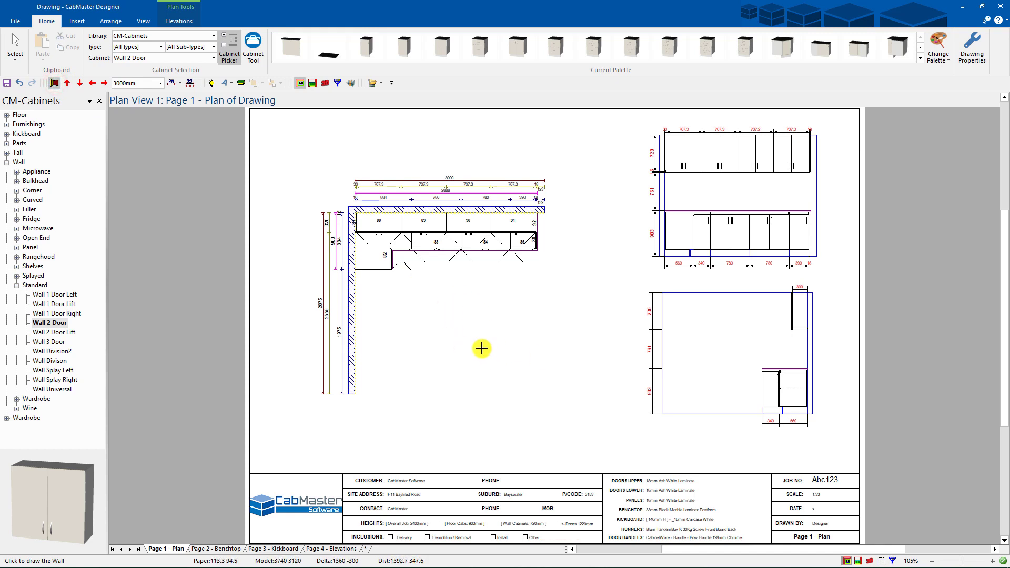
{"action": "left_click", "coordinate": [18, 45]}
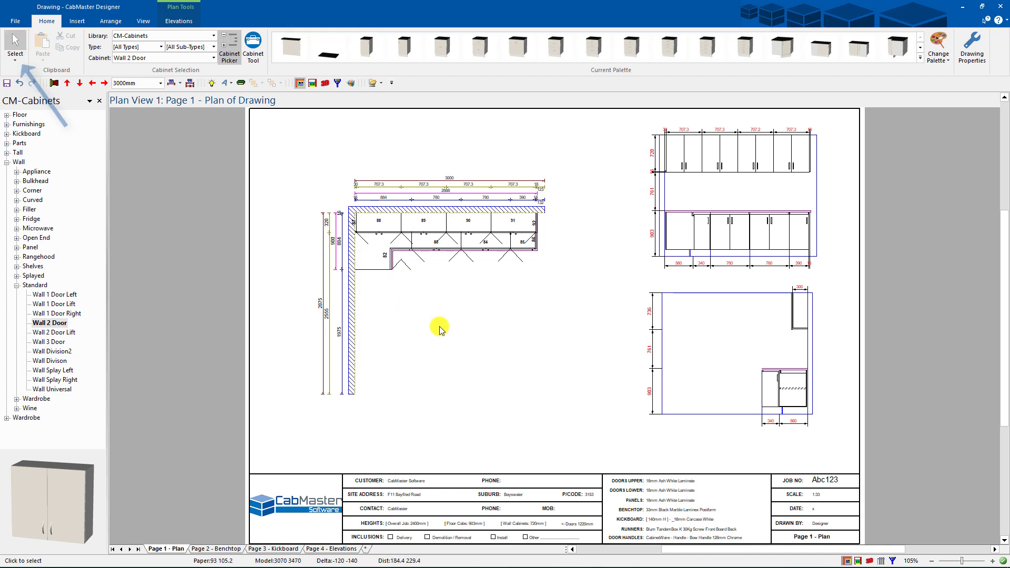
{"action": "left_click", "coordinate": [17, 285]}
{"action": "left_click", "coordinate": [14, 41]}
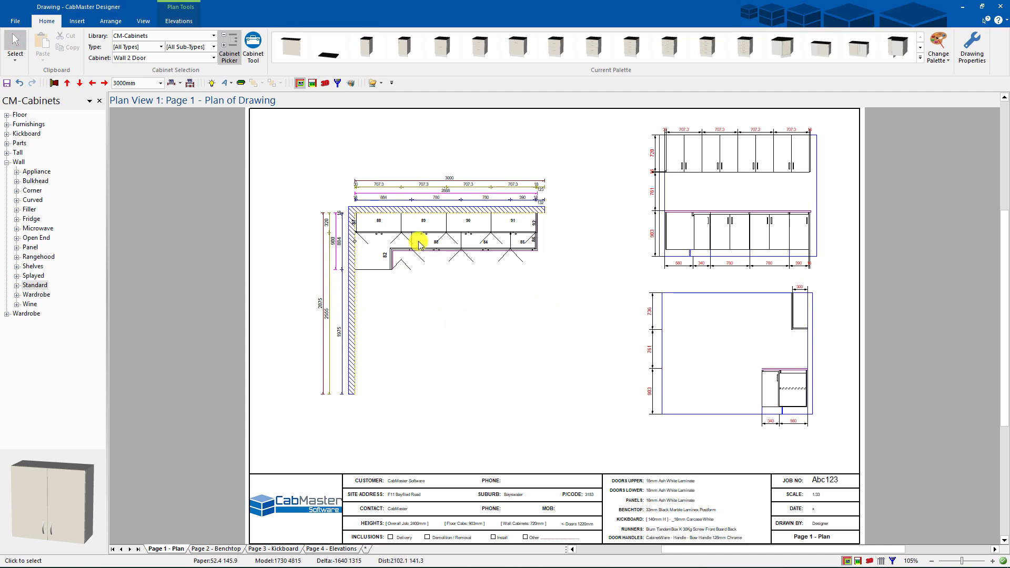
{"action": "left_click", "coordinate": [490, 233]}
{"action": "left_click", "coordinate": [381, 205]}
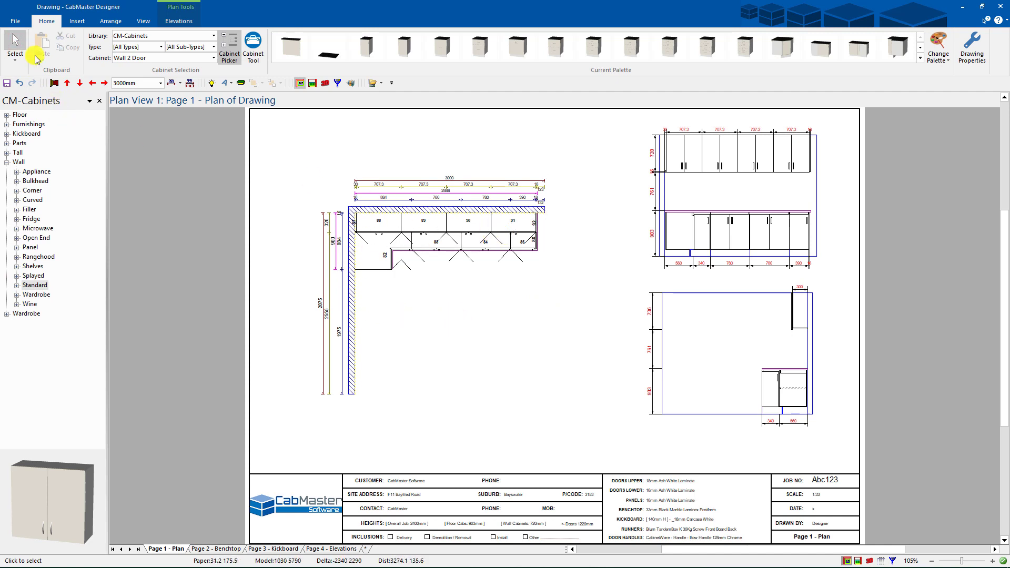
Save the drawing under the file name Sample2 in the CabMasterProV10.1 Data folder.
{"action": "left_click", "coordinate": [16, 21]}
{"action": "left_click", "coordinate": [27, 116]}
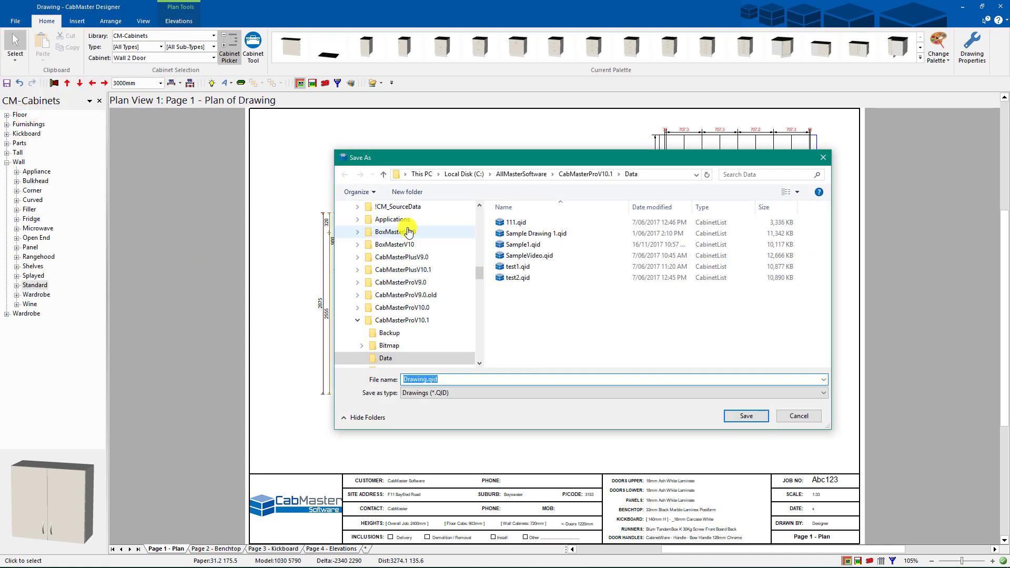
{"action": "type", "text": "Sample"}
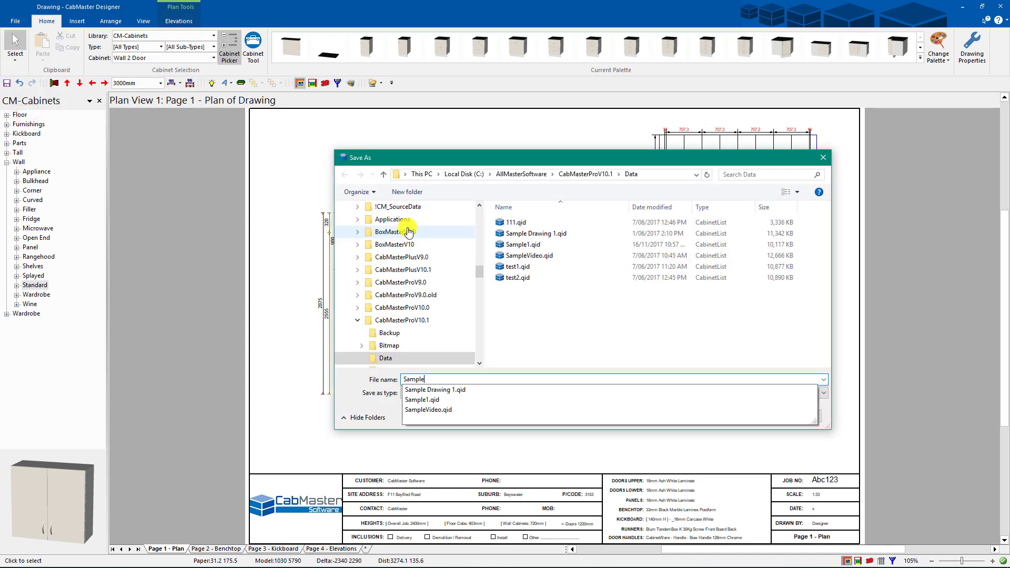
{"action": "type", "text": "2"}
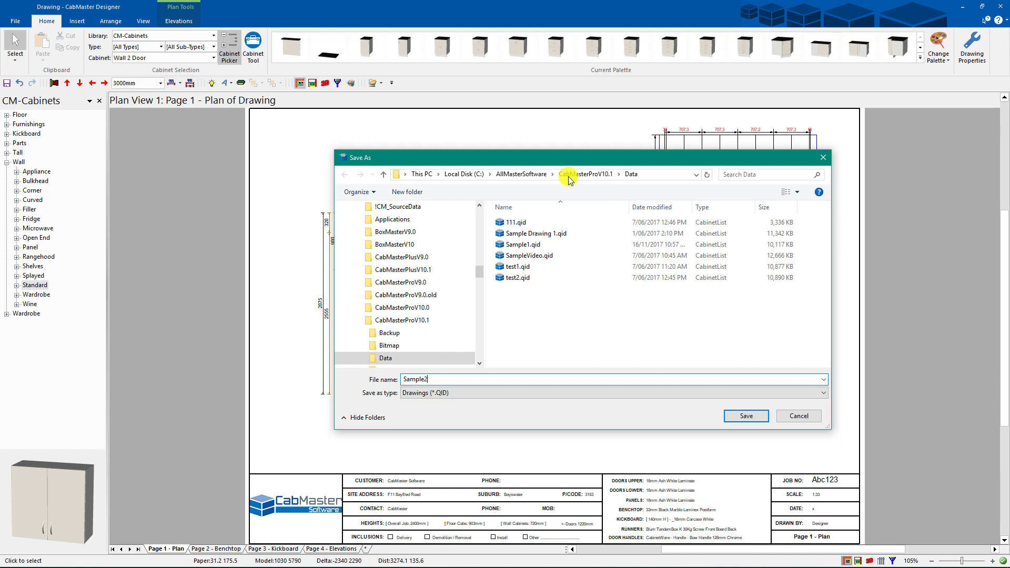
{"action": "left_click", "coordinate": [746, 416]}
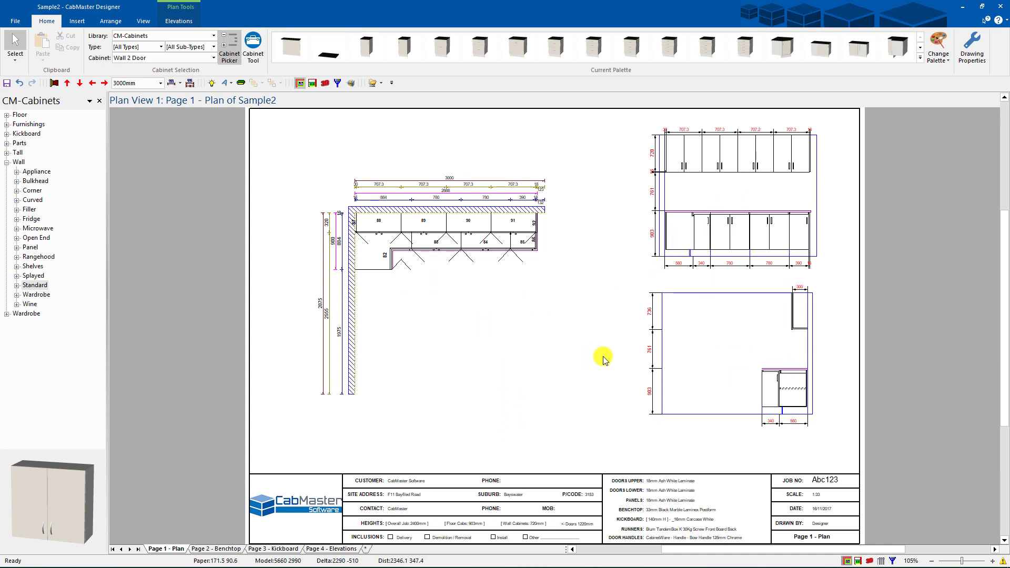
Examine the finished kitchen in the textured 3D view from another angle, and return to the plan view.
{"action": "left_click", "coordinate": [870, 561]}
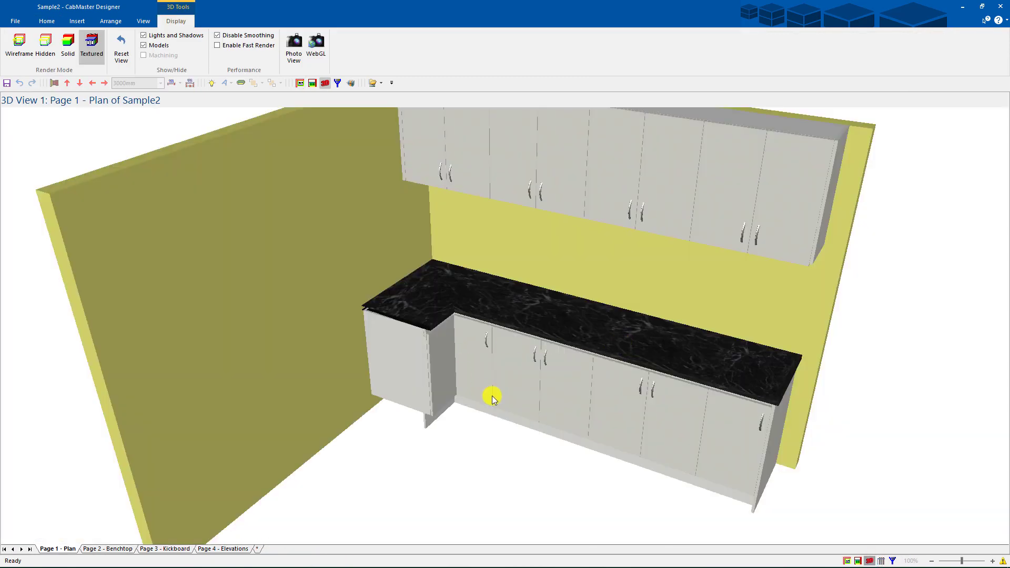
{"action": "left_click_drag", "start_coordinate": [491, 396], "coordinate": [565, 283]}
{"action": "left_click", "coordinate": [846, 561]}
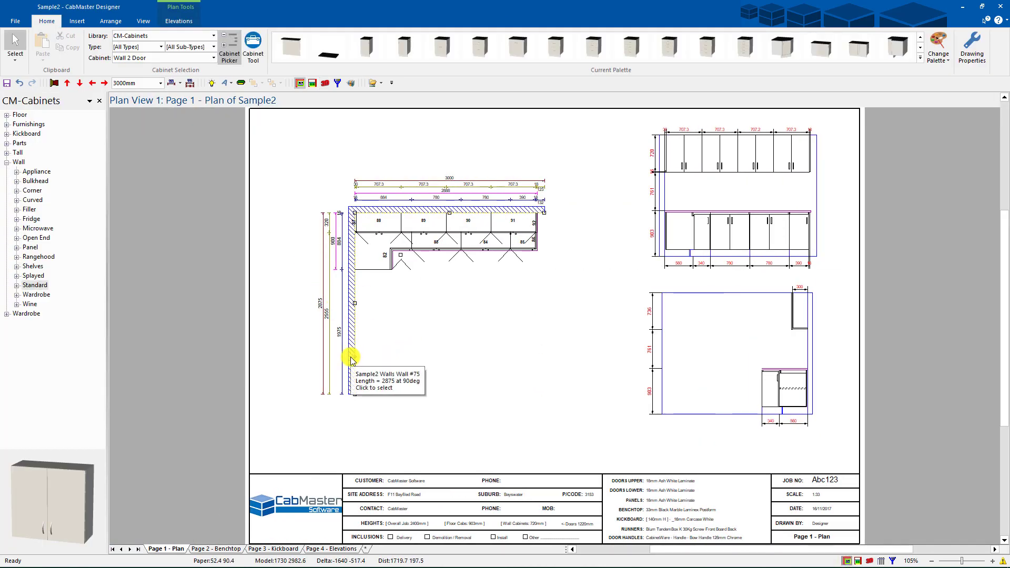
{"action": "left_click", "coordinate": [846, 561]}
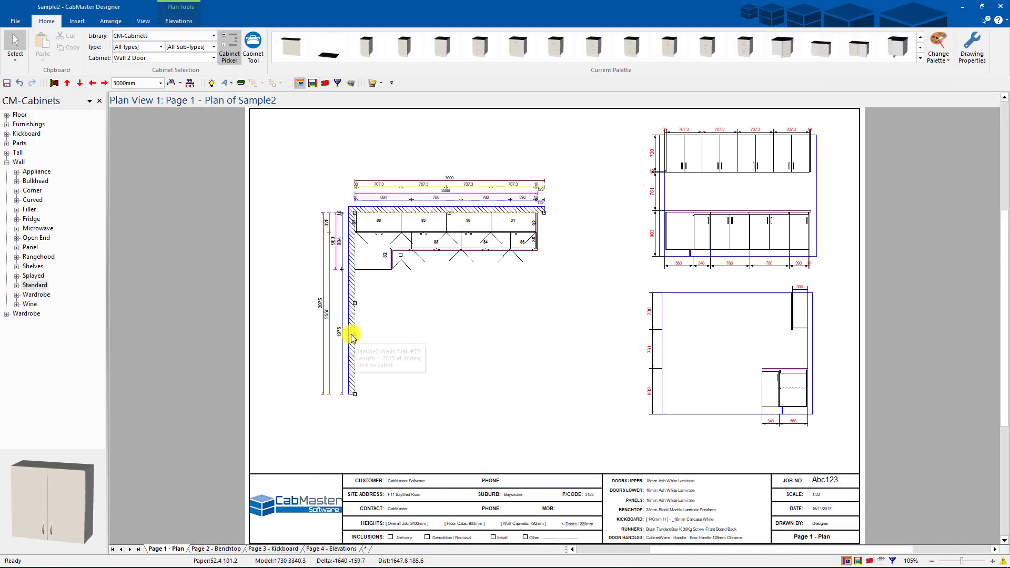
Set the walls' solid texture colour to the cream custom colour with red 255, green 250, blue 230.
{"action": "double_click", "coordinate": [351, 333]}
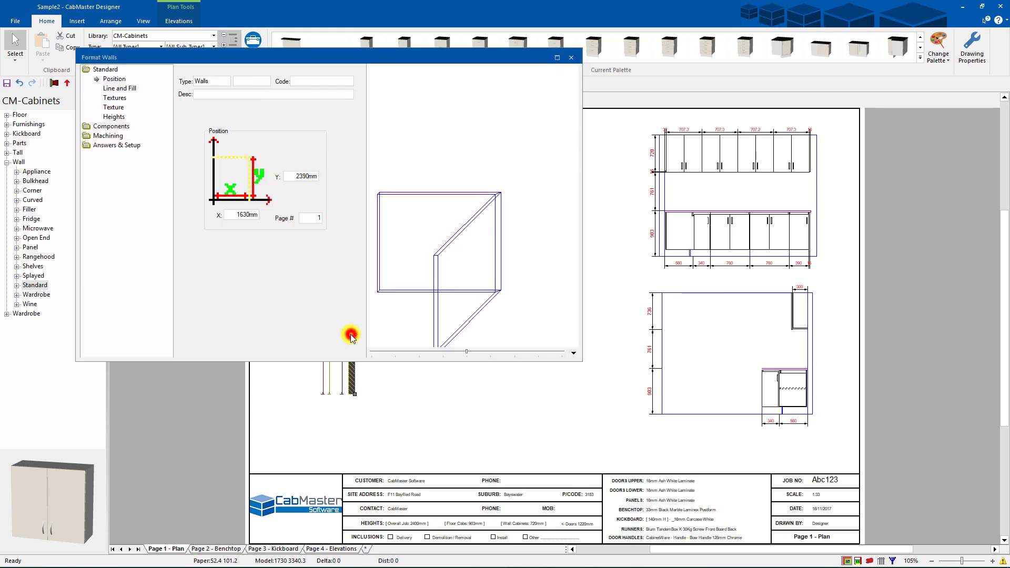
{"action": "left_click", "coordinate": [122, 99]}
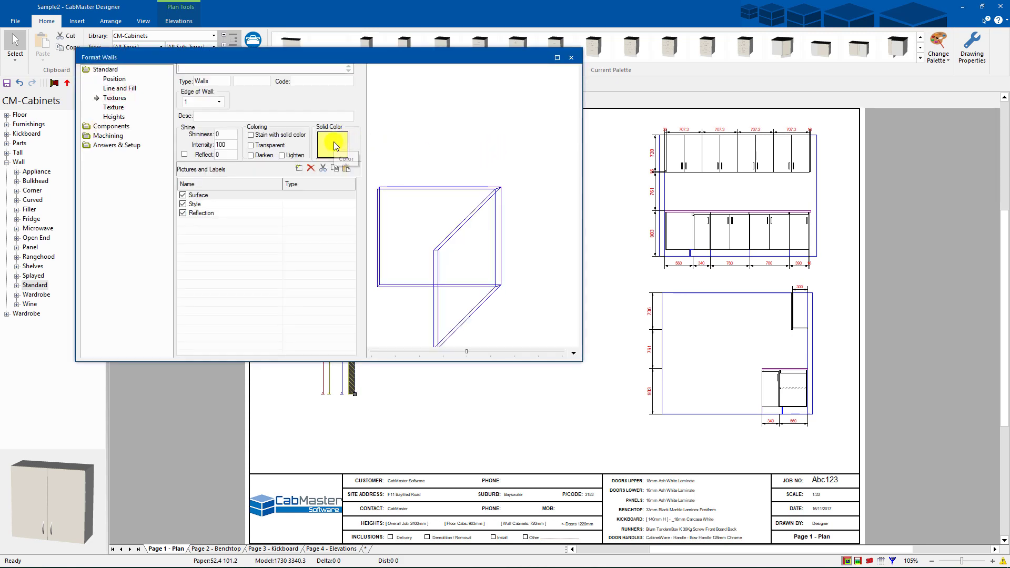
{"action": "left_click", "coordinate": [333, 144]}
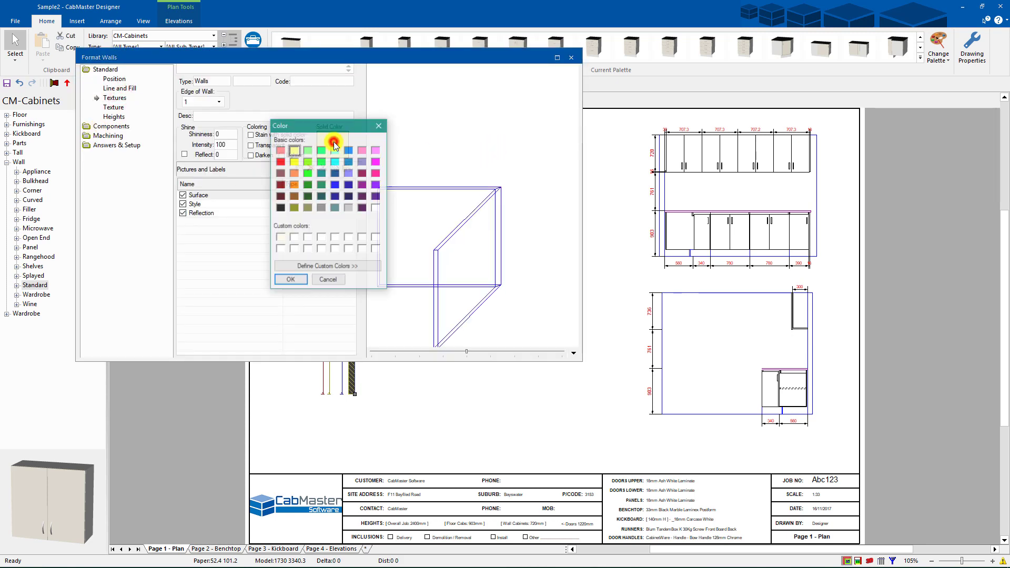
{"action": "left_click", "coordinate": [280, 239]}
{"action": "left_click", "coordinate": [336, 268]}
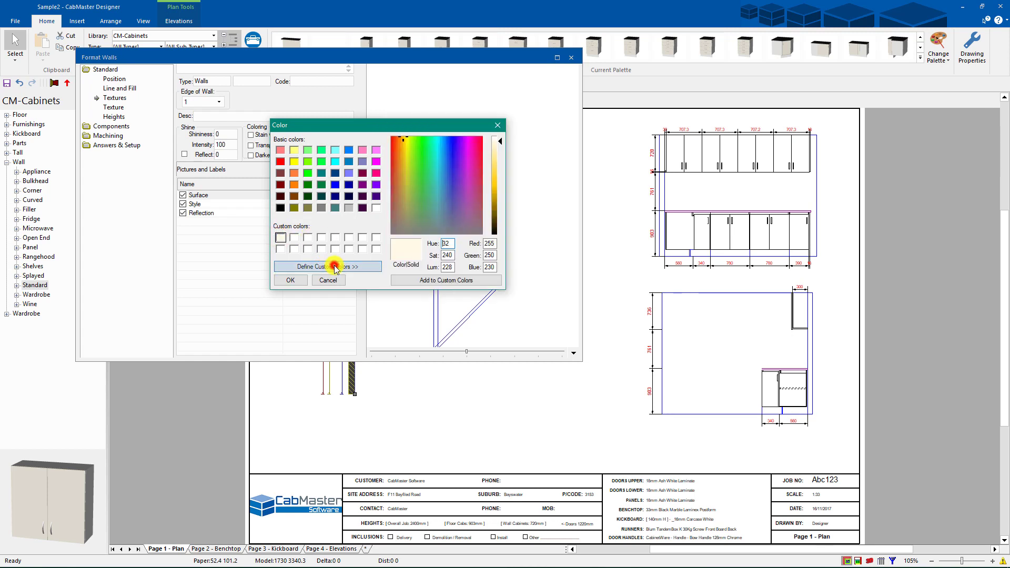
{"action": "left_click", "coordinate": [292, 279]}
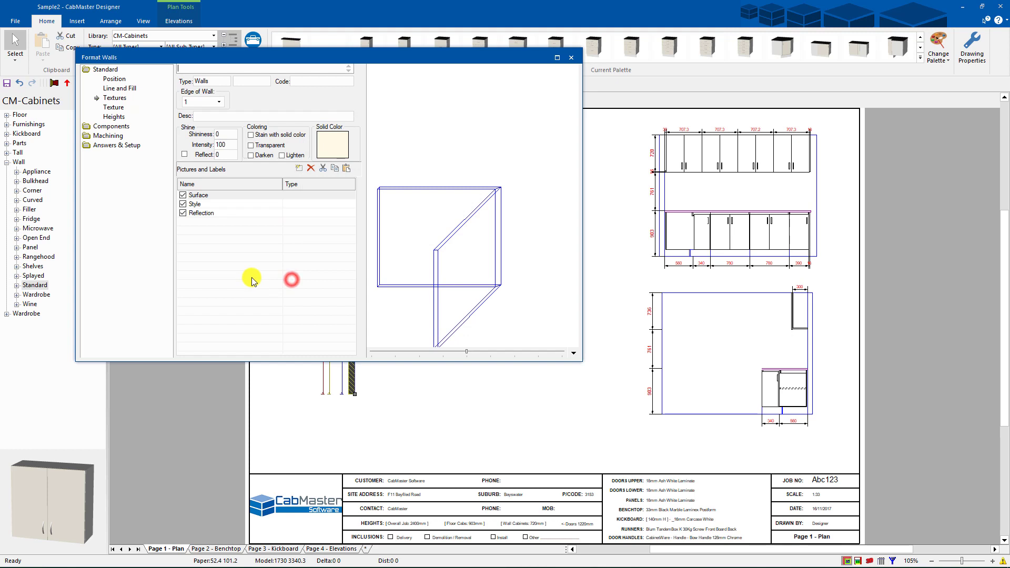
{"action": "left_click", "coordinate": [572, 58]}
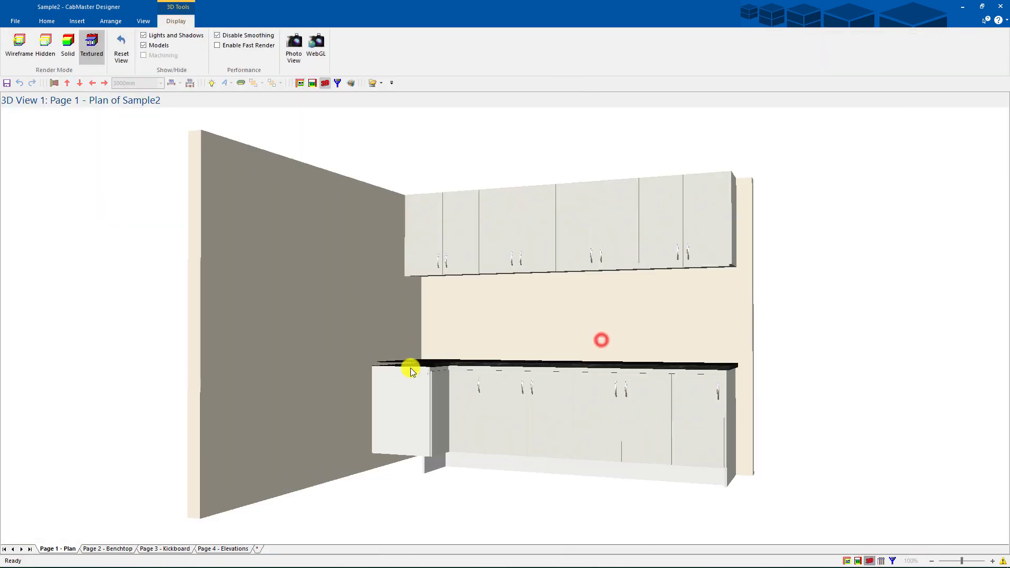
Examine the kitchen with its recoloured walls from several angles in the textured 3D view, and return to the plan view.
{"action": "left_click_drag", "start_coordinate": [412, 372], "coordinate": [173, 405]}
{"action": "left_click_drag", "start_coordinate": [329, 374], "coordinate": [710, 329]}
{"action": "left_click_drag", "start_coordinate": [633, 322], "coordinate": [942, 454]}
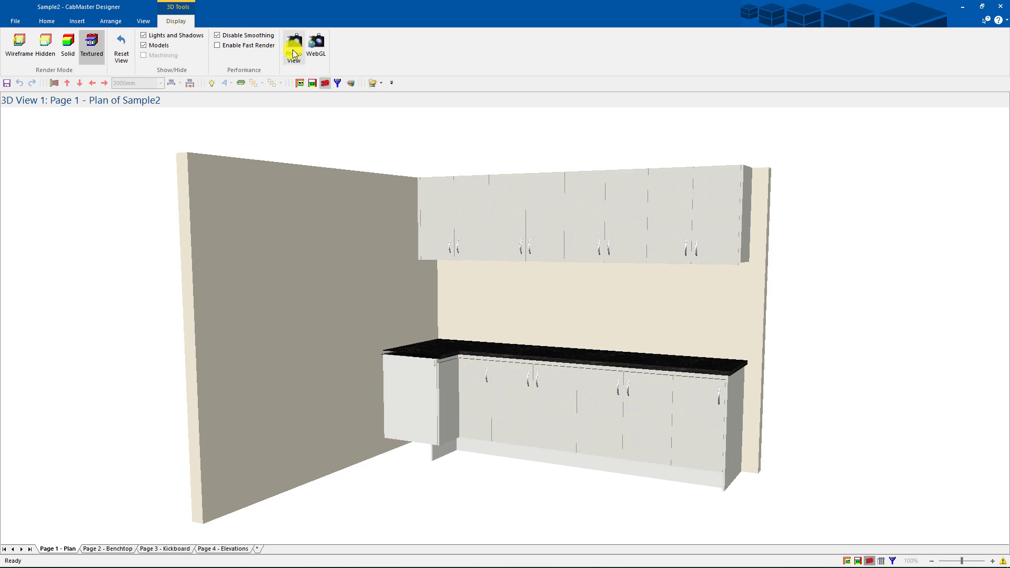
{"action": "left_click", "coordinate": [292, 50]}
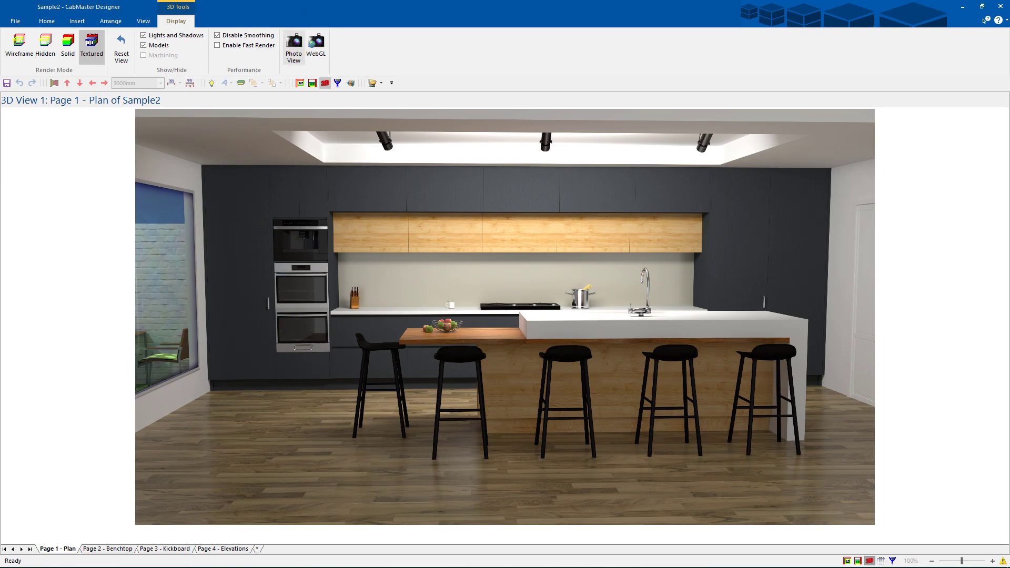
{"action": "left_click", "coordinate": [846, 561]}
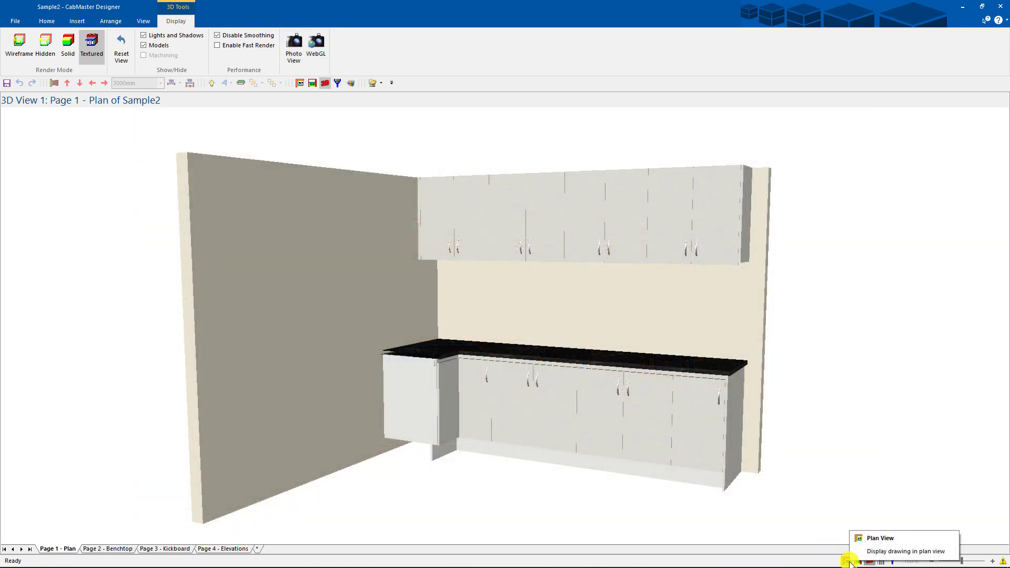
{"action": "left_click", "coordinate": [847, 561]}
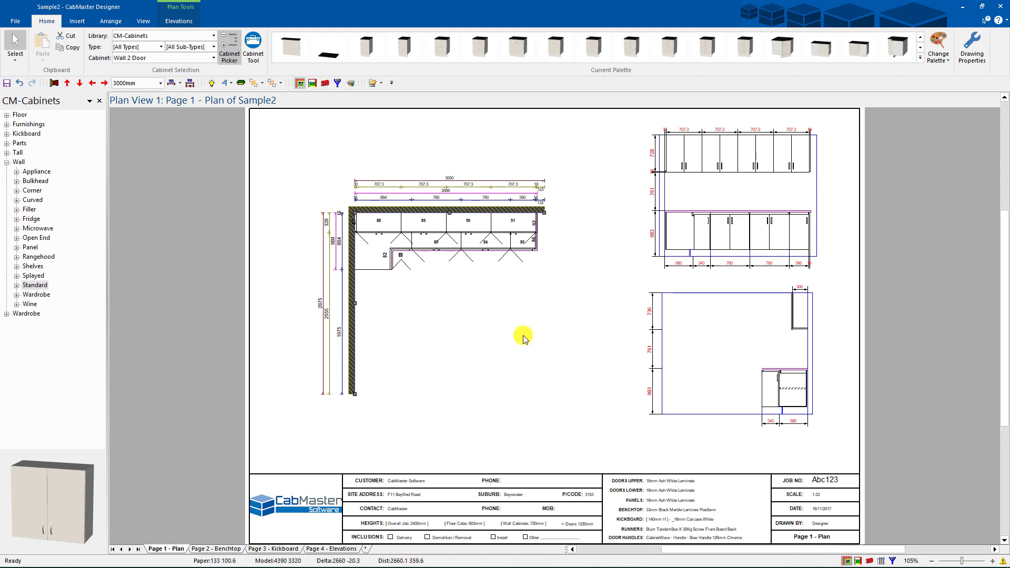
Open the Board 2 Column.rpt report from the CabMasterProV10.1 Report folder for the current drawing.
{"action": "left_click", "coordinate": [412, 260]}
{"action": "left_click", "coordinate": [13, 21]}
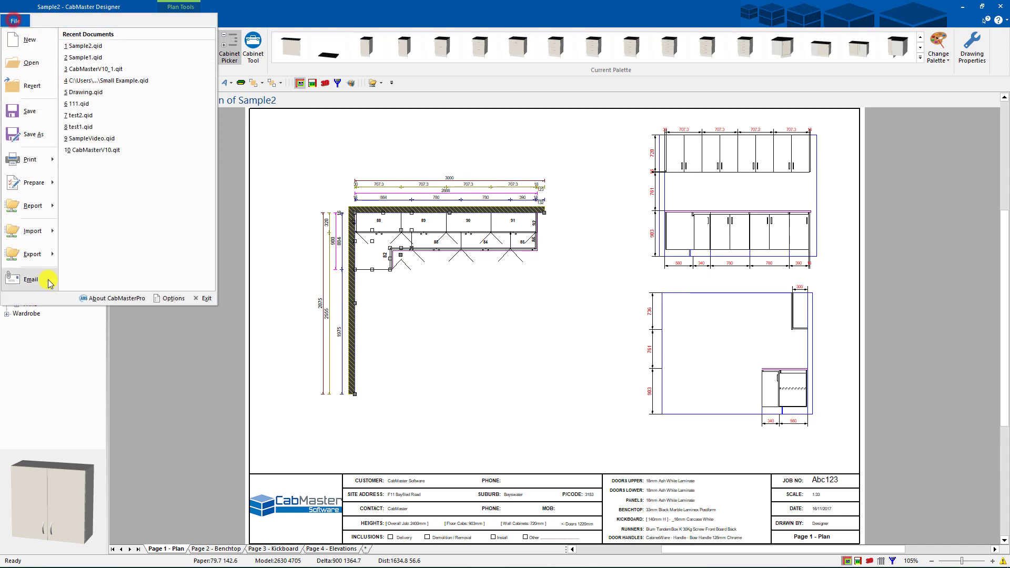
{"action": "mouse_move", "coordinate": [33, 211]}
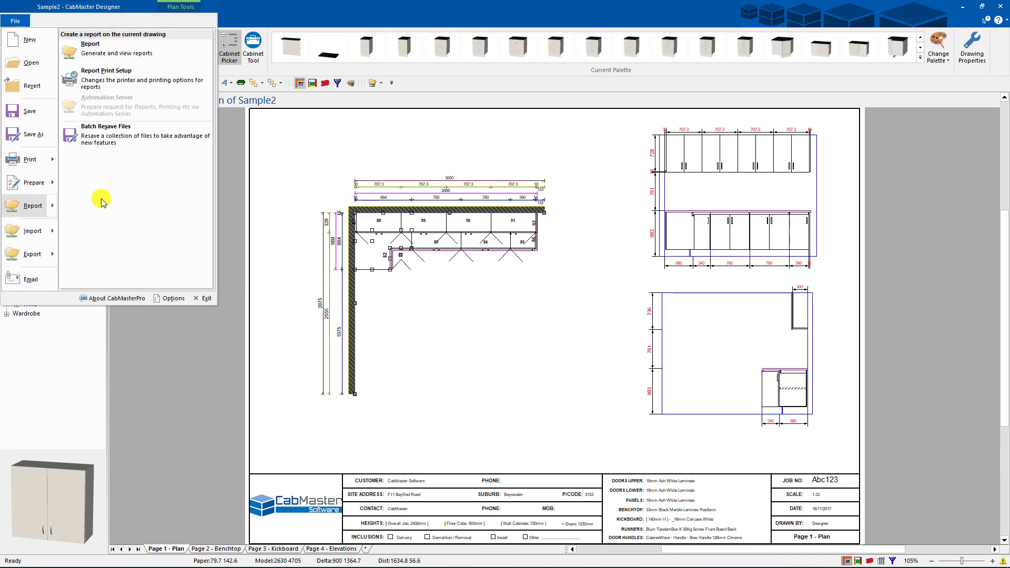
{"action": "left_click", "coordinate": [102, 52]}
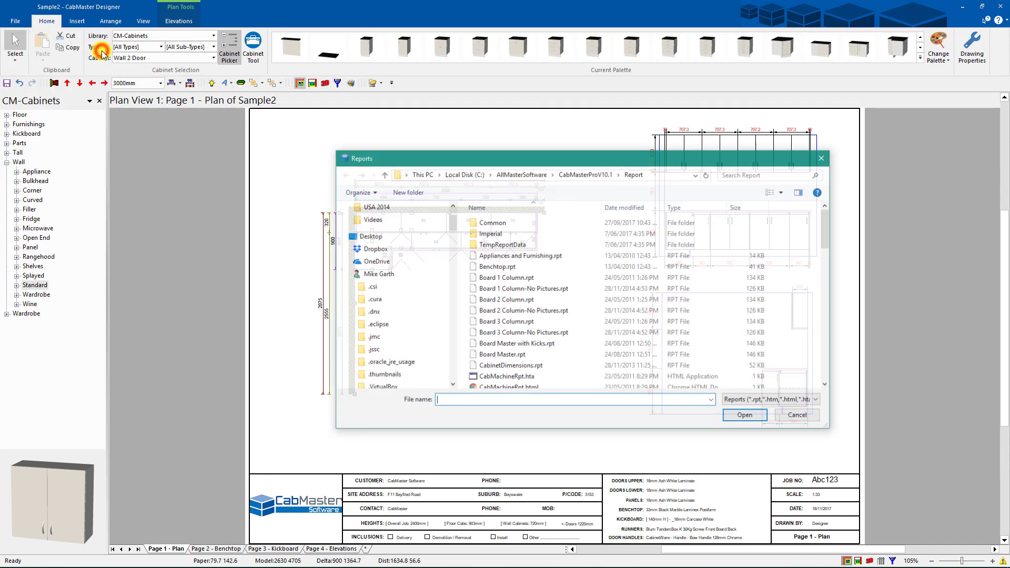
{"action": "left_click", "coordinate": [507, 302]}
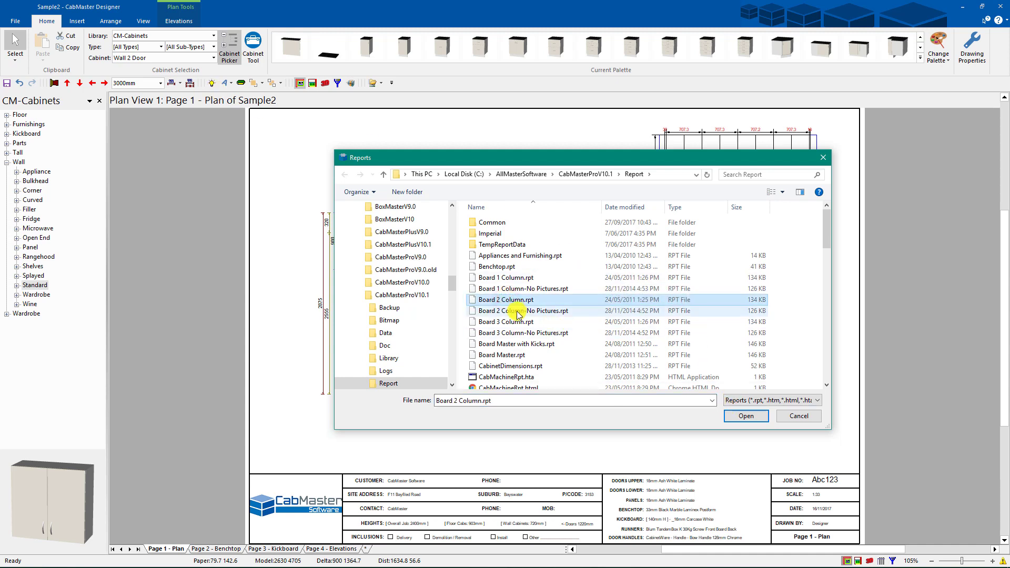
{"action": "scroll", "coordinate": [524, 316], "scroll_direction": "down", "scroll_amount": 2}
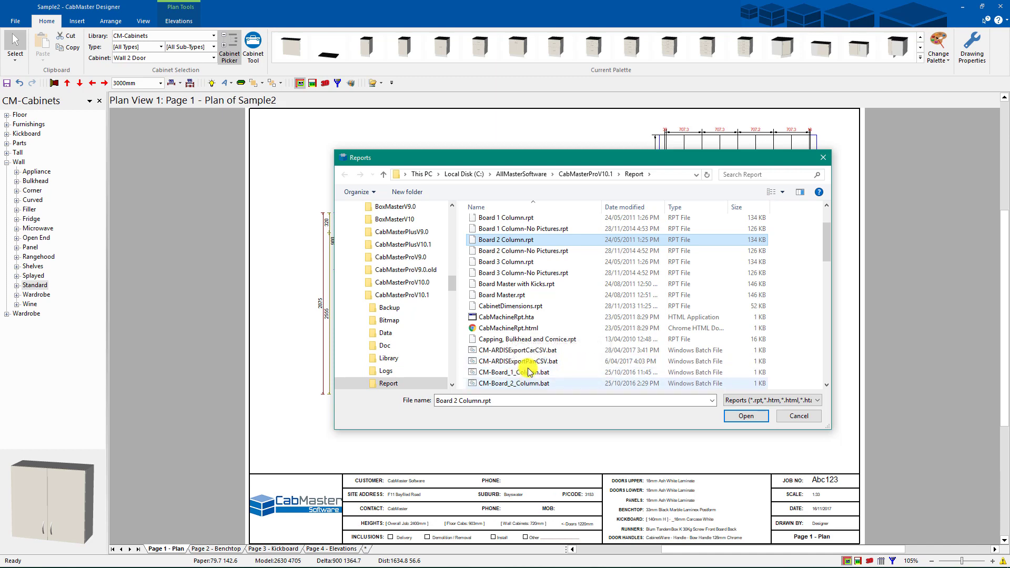
{"action": "scroll", "coordinate": [518, 253], "scroll_direction": "down", "scroll_amount": 1}
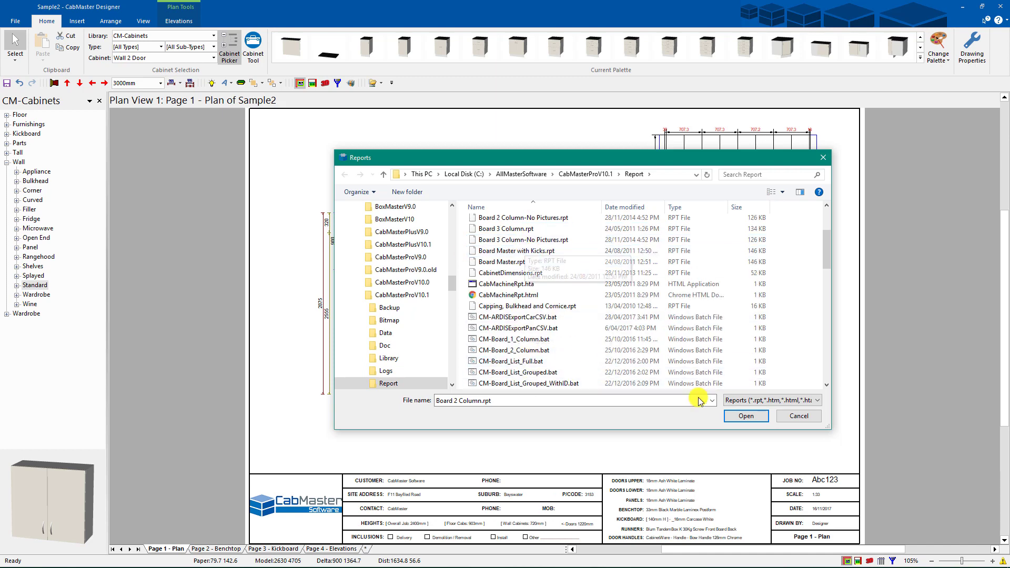
{"action": "scroll", "coordinate": [509, 265], "scroll_direction": "up", "scroll_amount": 2}
{"action": "left_click", "coordinate": [509, 265]}
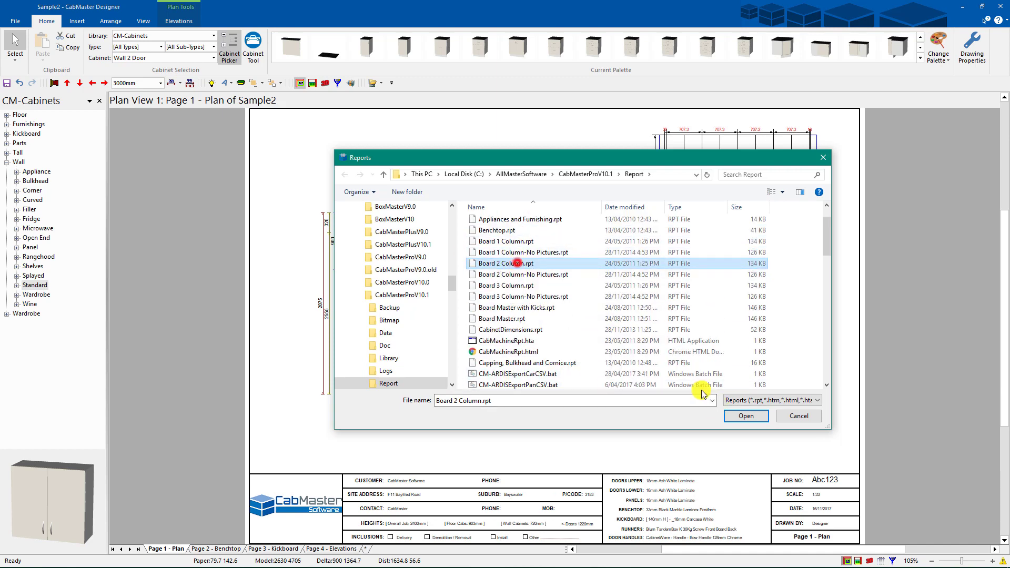
{"action": "left_click", "coordinate": [747, 416]}
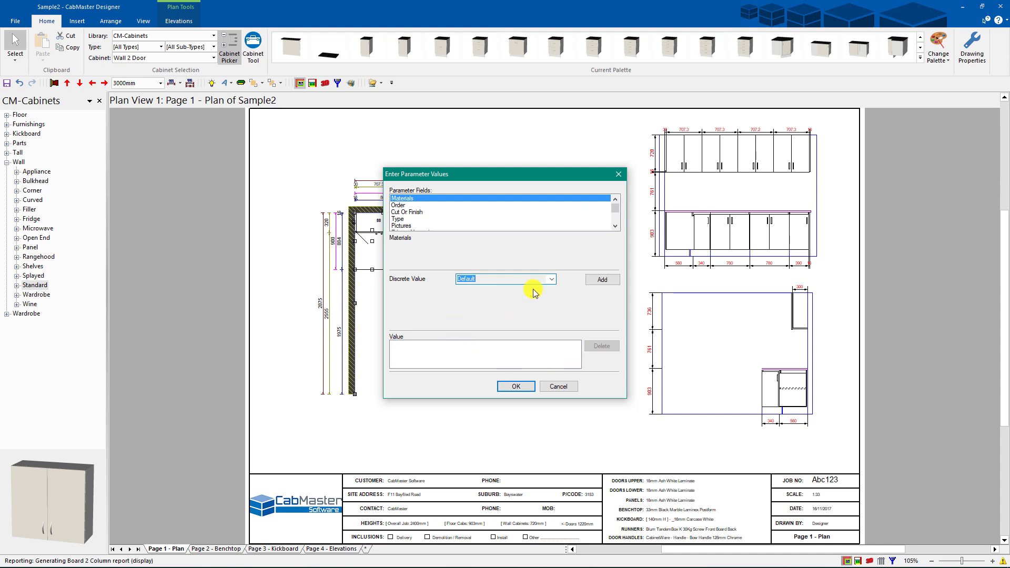
Generate the board report with the Materials parameter set to Default.
{"action": "left_click", "coordinate": [553, 280]}
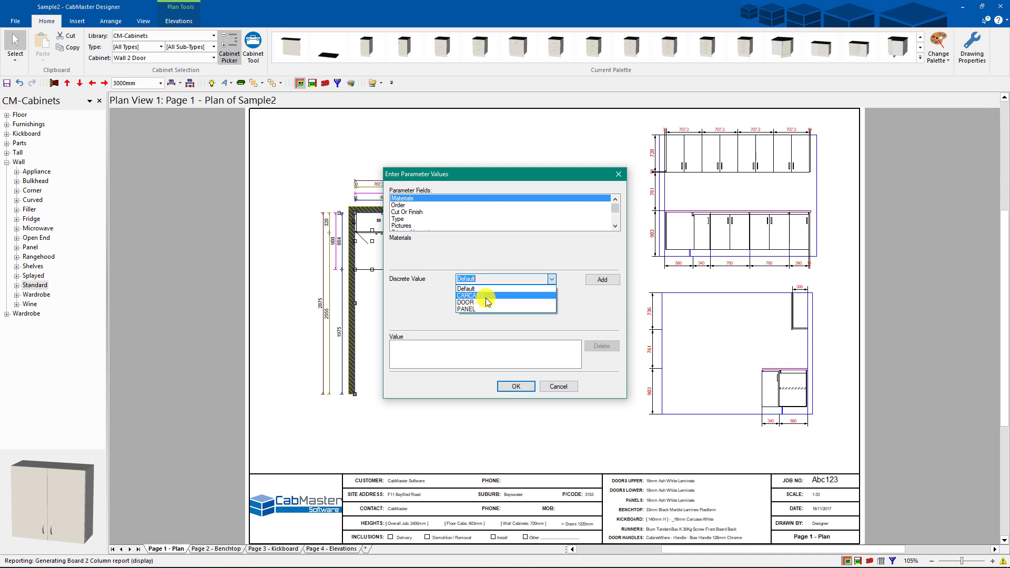
{"action": "left_click", "coordinate": [484, 283]}
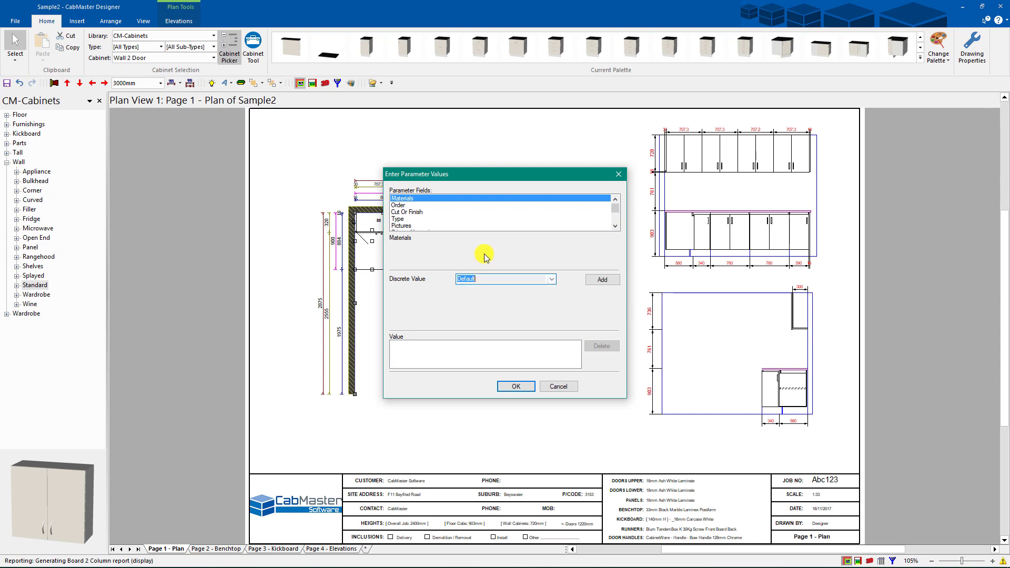
{"action": "left_click", "coordinate": [516, 387]}
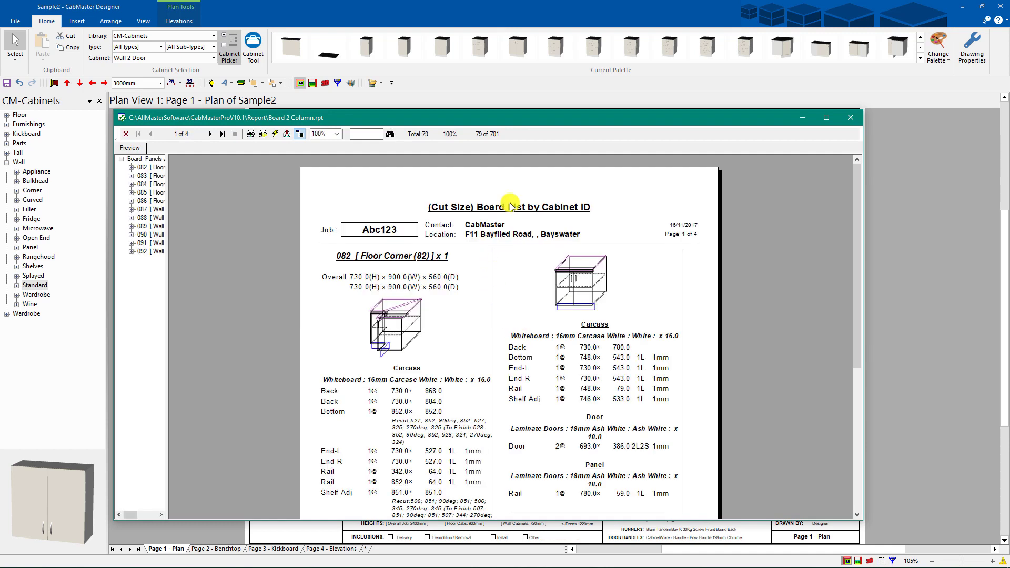
Read through the cut sizes per cabinet on the first three pages of the board list, and close the report.
{"action": "left_click_drag", "start_coordinate": [523, 118], "coordinate": [506, 42]}
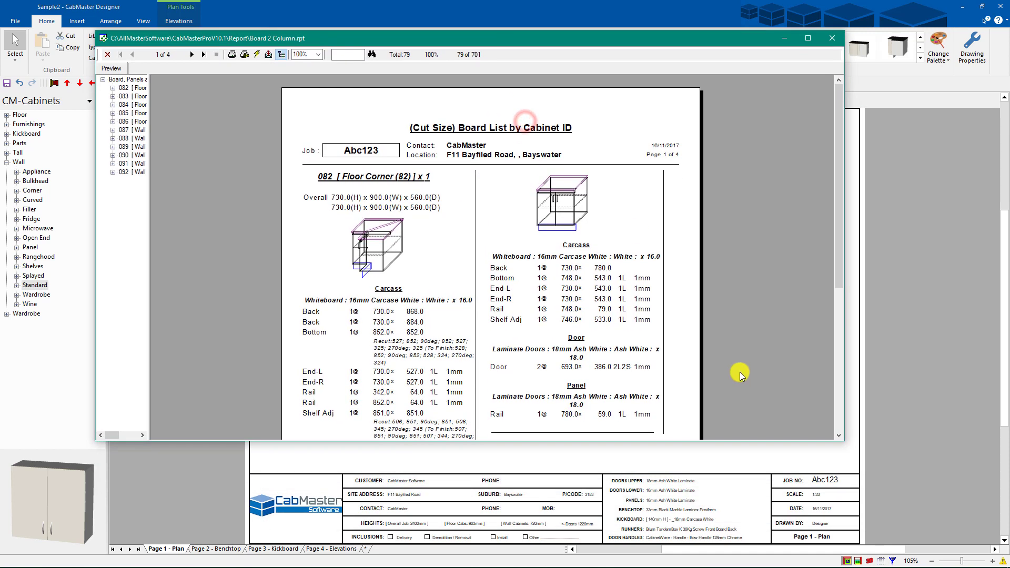
{"action": "left_click", "coordinate": [748, 438]}
{"action": "left_click_drag", "start_coordinate": [840, 230], "coordinate": [778, 206]}
{"action": "left_click", "coordinate": [199, 58]}
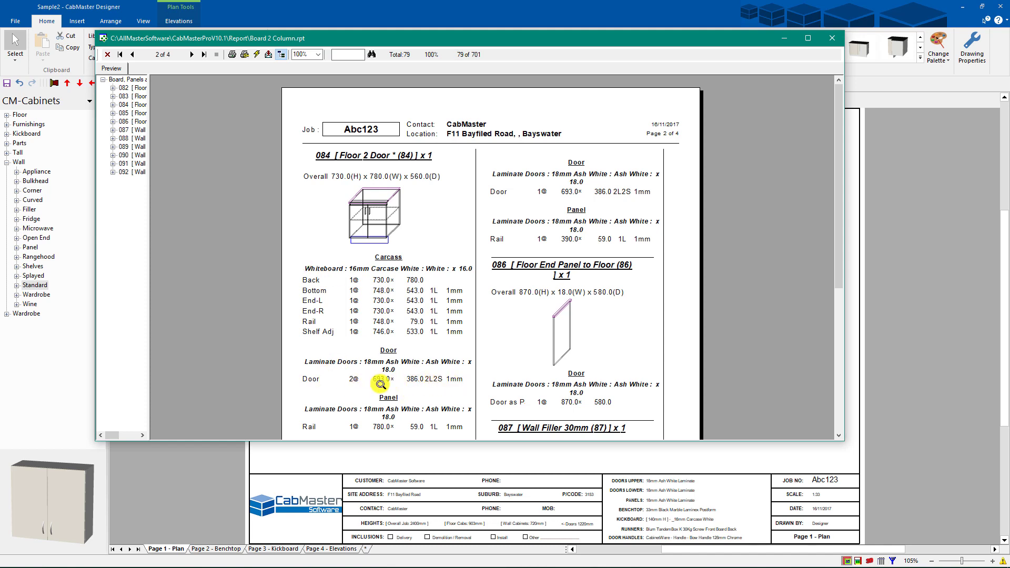
{"action": "left_click", "coordinate": [193, 55]}
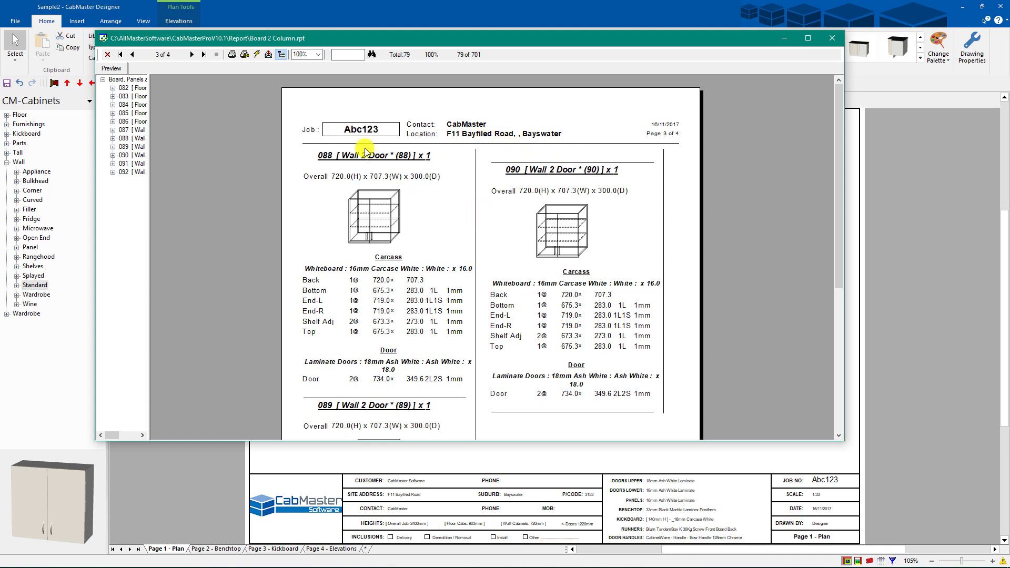
{"action": "left_click", "coordinate": [829, 39]}
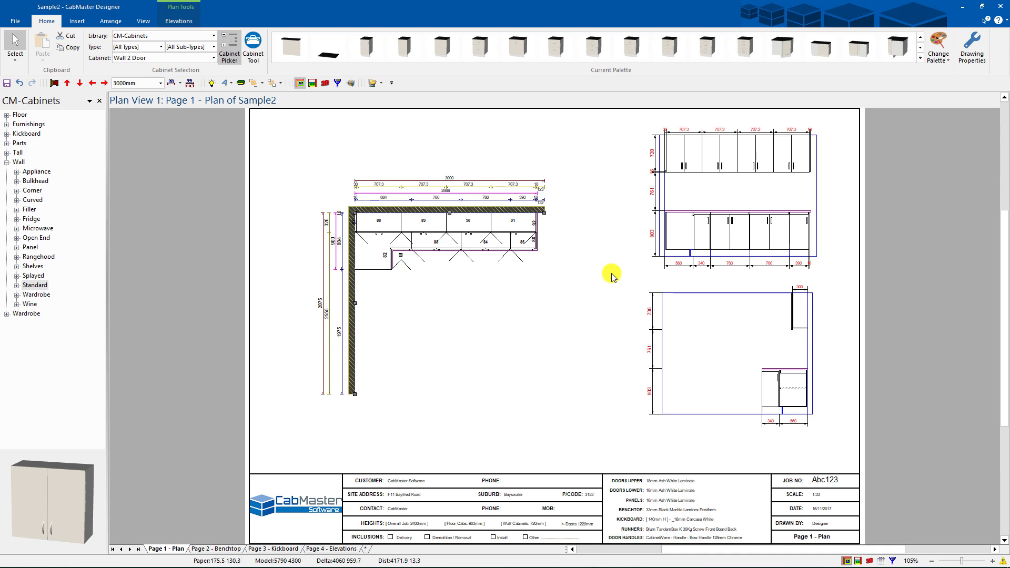
Change the back wall's length at its right end to 3157 mm.
{"action": "scroll", "coordinate": [446, 252], "scroll_direction": "up", "scroll_amount": 3}
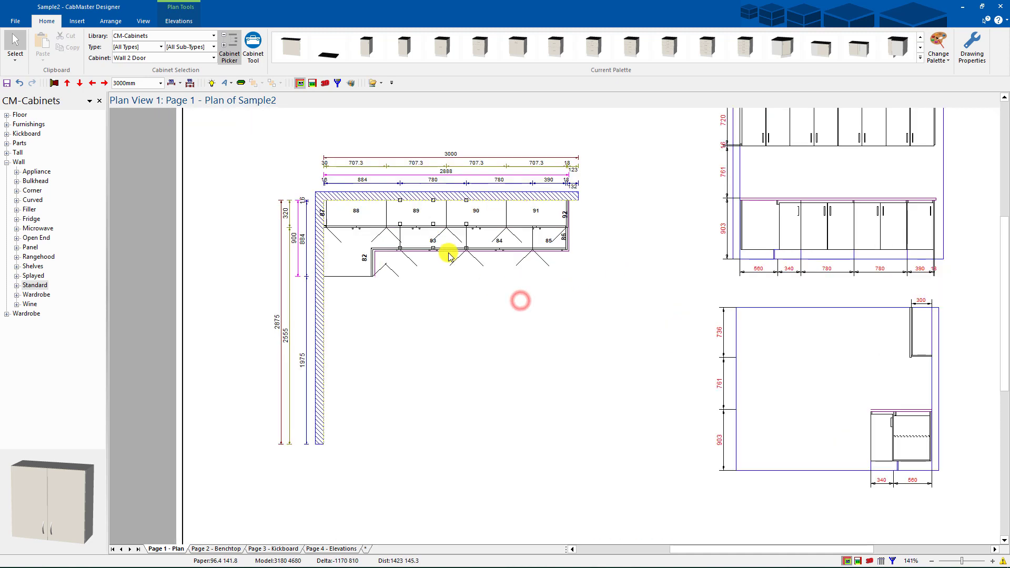
{"action": "left_click", "coordinate": [475, 187]}
{"action": "right_click", "coordinate": [475, 186]}
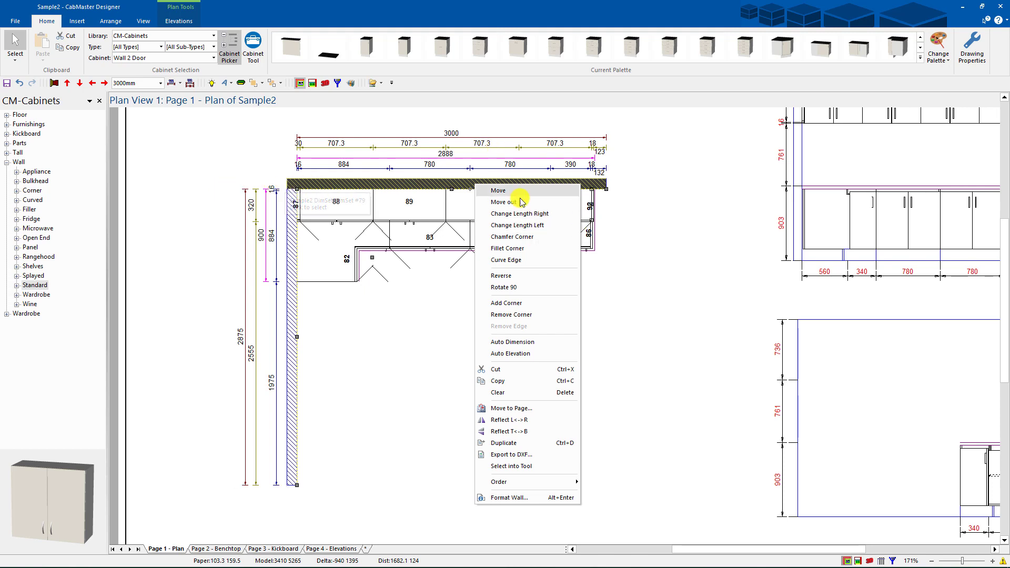
{"action": "left_click", "coordinate": [537, 214]}
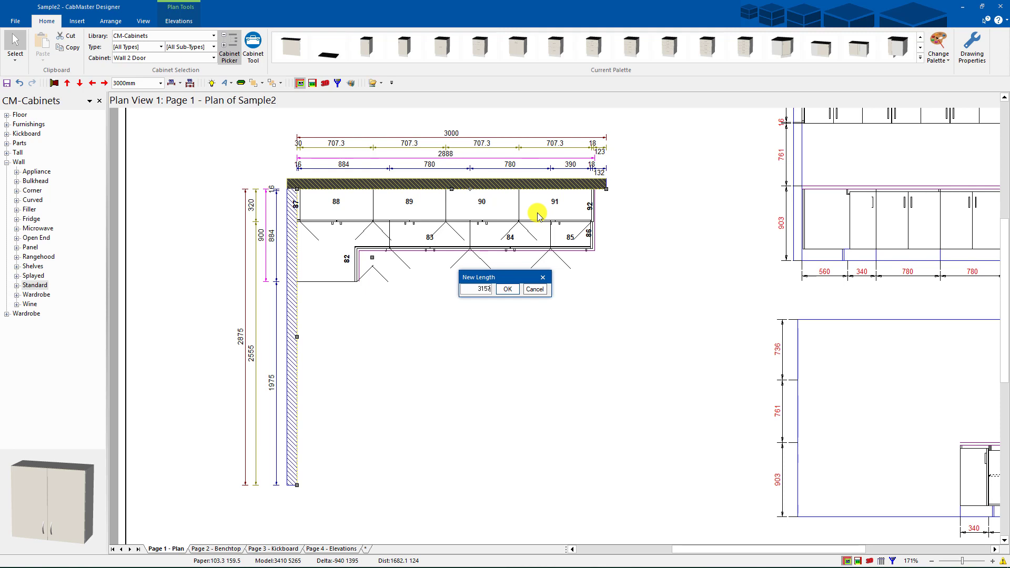
{"action": "type", "text": "3157"}
{"action": "left_click", "coordinate": [509, 291]}
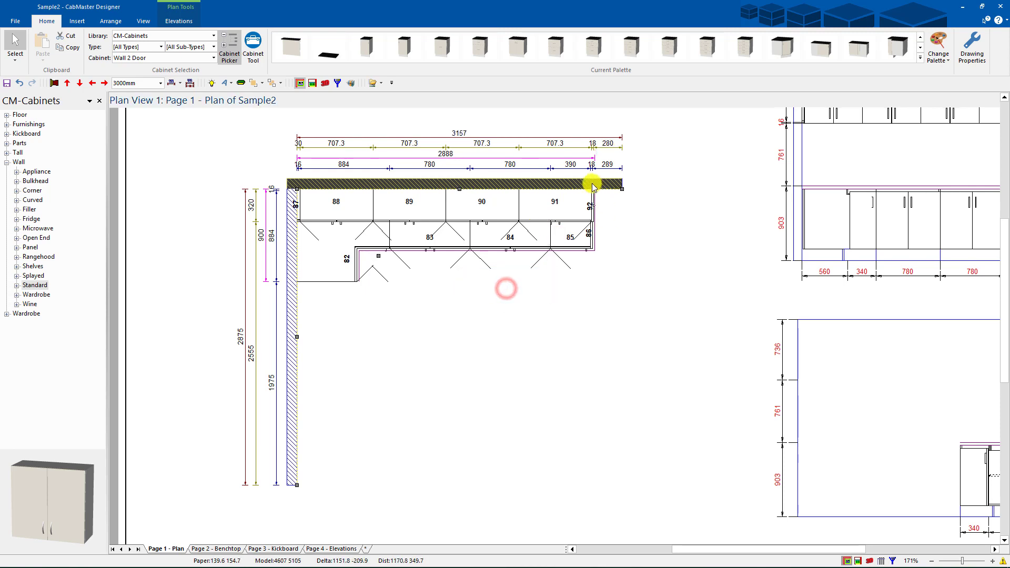
Move floor end panel 86 and wall end panel 92 clear of the cabinet run to its right, the wall panel by about 655 mm.
{"action": "left_click", "coordinate": [567, 237]}
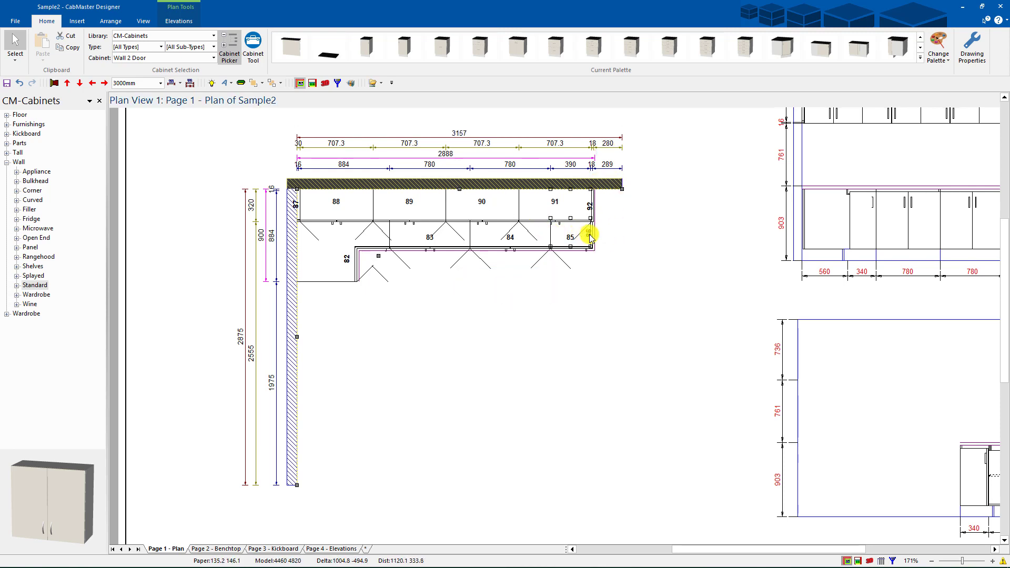
{"action": "left_click_drag", "start_coordinate": [592, 236], "coordinate": [661, 225]}
{"action": "left_click", "coordinate": [593, 207]}
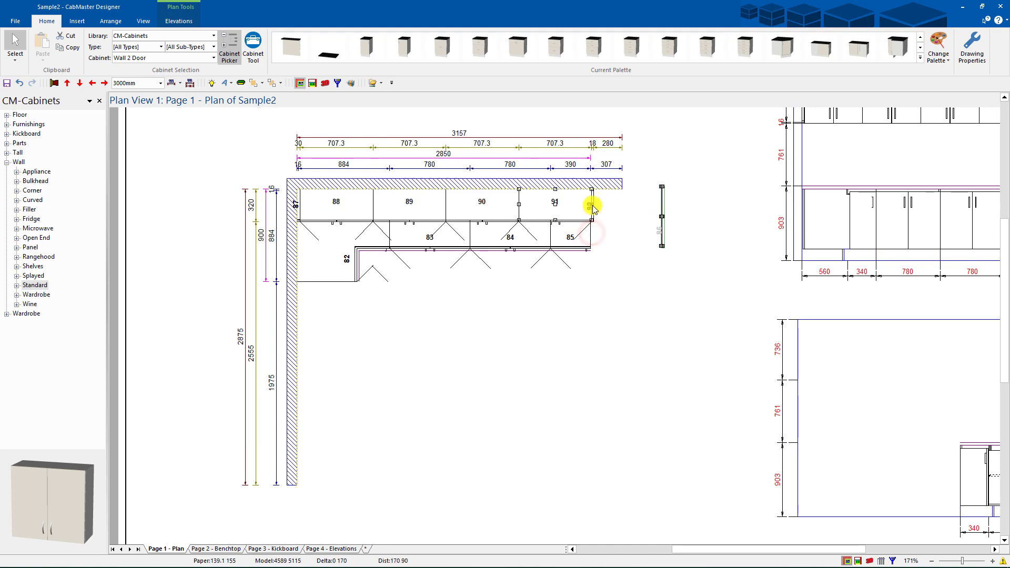
{"action": "scroll", "coordinate": [599, 210], "scroll_direction": "up", "scroll_amount": 1}
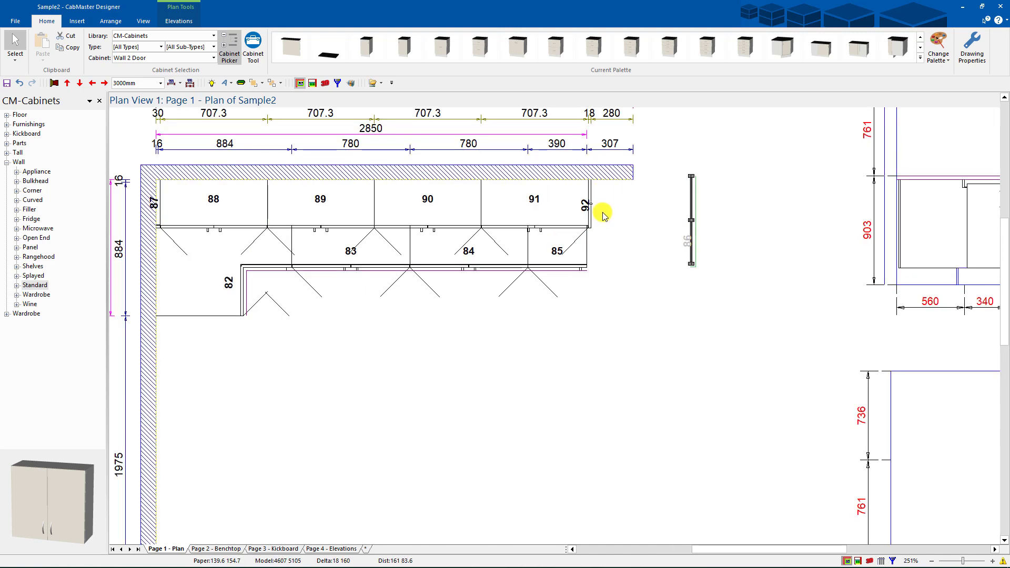
{"action": "scroll", "coordinate": [586, 207], "scroll_direction": "up", "scroll_amount": 1}
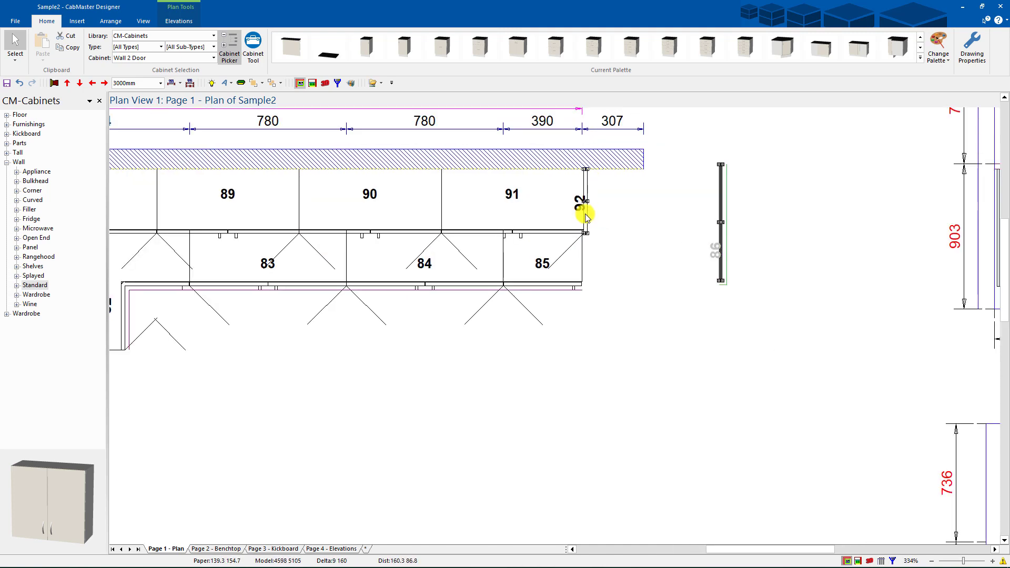
{"action": "left_click_drag", "start_coordinate": [585, 215], "coordinate": [717, 207]}
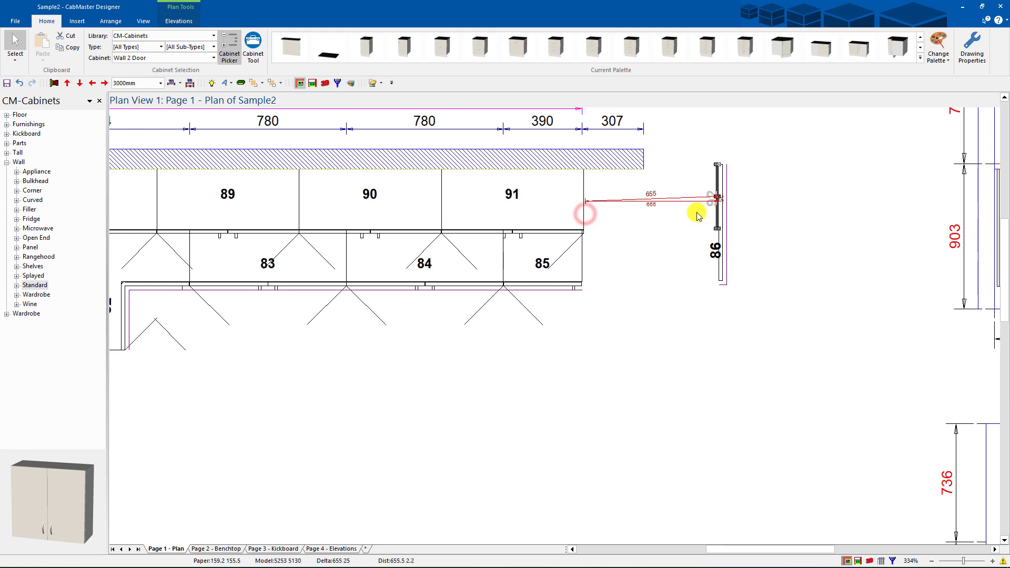
Set the width of floor cabinet 85 to 427 mm and move it 185.5 mm to the right along the back wall.
{"action": "left_click", "coordinate": [561, 255]}
{"action": "double_click", "coordinate": [551, 256]}
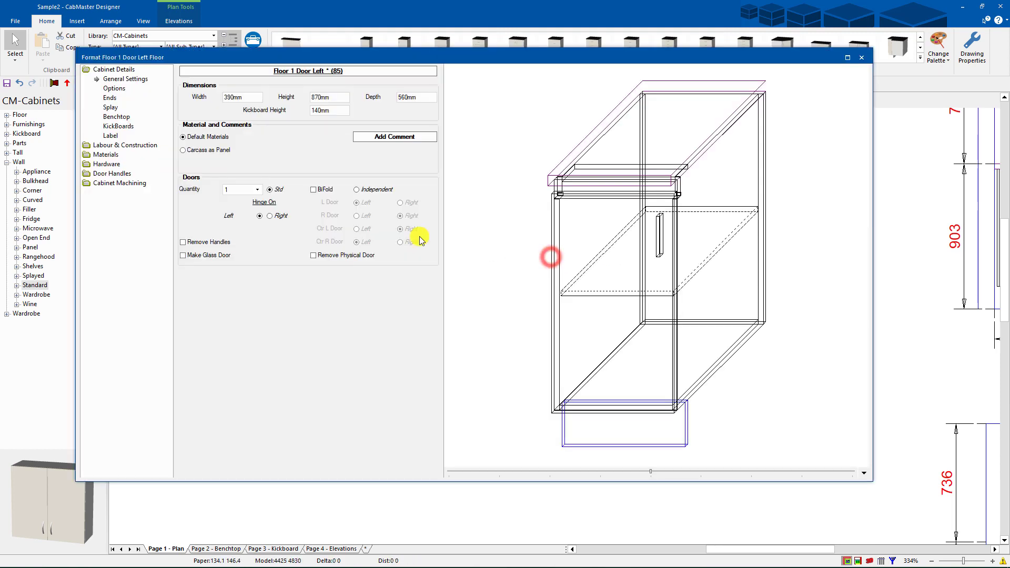
{"action": "double_click", "coordinate": [250, 96]}
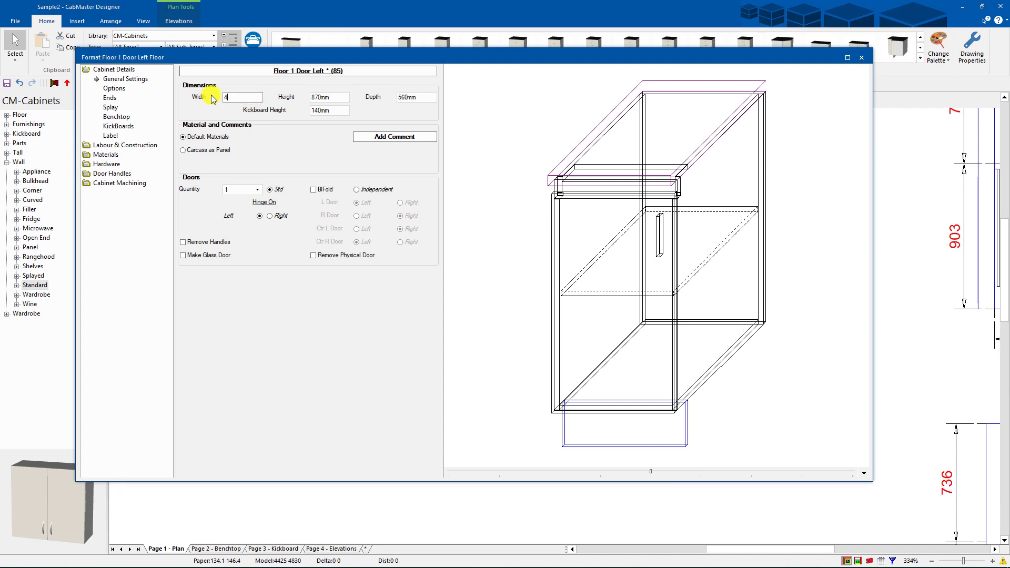
{"action": "key", "text": "Tab"}
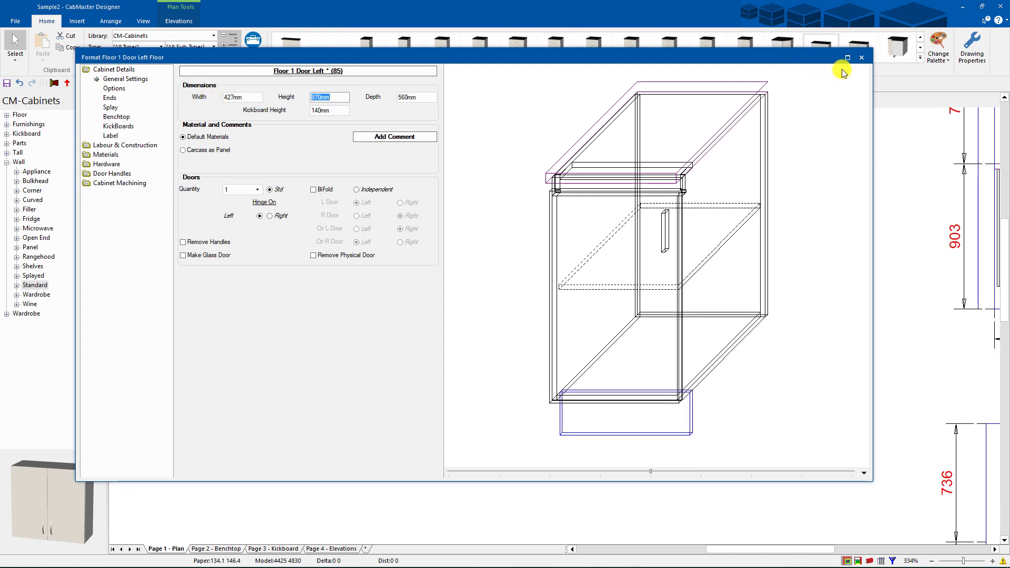
{"action": "left_click", "coordinate": [865, 59]}
{"action": "left_click_drag", "start_coordinate": [568, 255], "coordinate": [591, 252]}
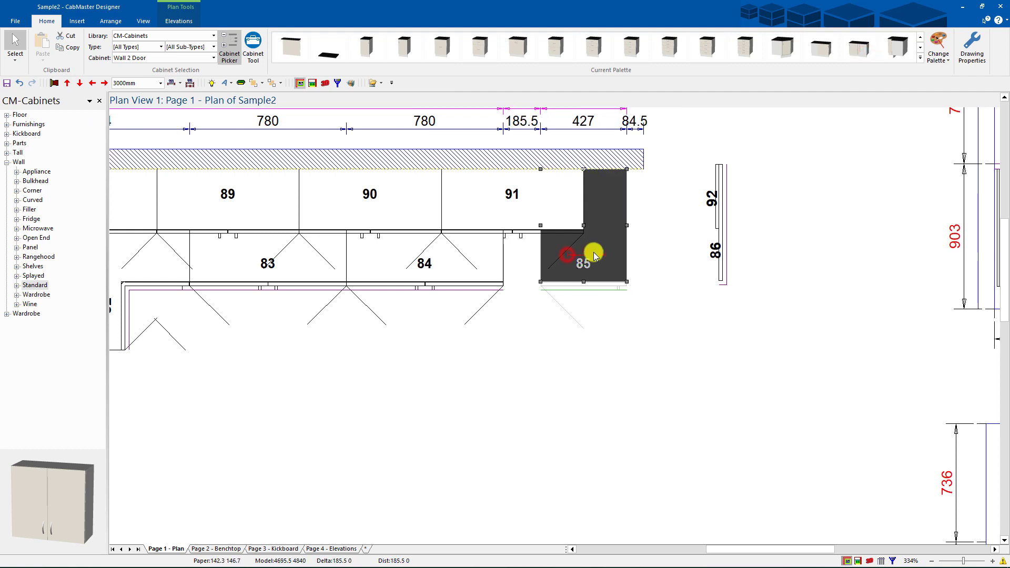
Stretch floor cabinet 84 to 965.5 mm to meet cabinet 85, and pull cabinets 84, 91 and 90 away from the back wall.
{"action": "left_click", "coordinate": [478, 251]}
{"action": "mouse_move", "coordinate": [502, 225]}
{"action": "left_mouse_down"}
{"action": "mouse_move", "coordinate": [548, 230]}
{"action": "mouse_move", "coordinate": [523, 232]}
{"action": "mouse_move", "coordinate": [529, 247]}
{"action": "left_mouse_up"}
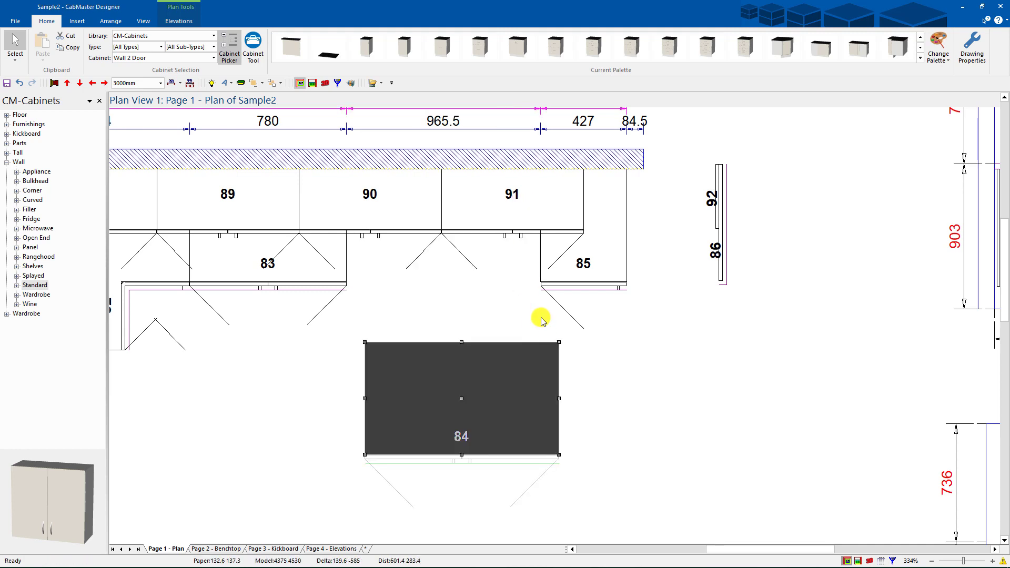
{"action": "left_click_drag", "start_coordinate": [504, 224], "coordinate": [646, 425]}
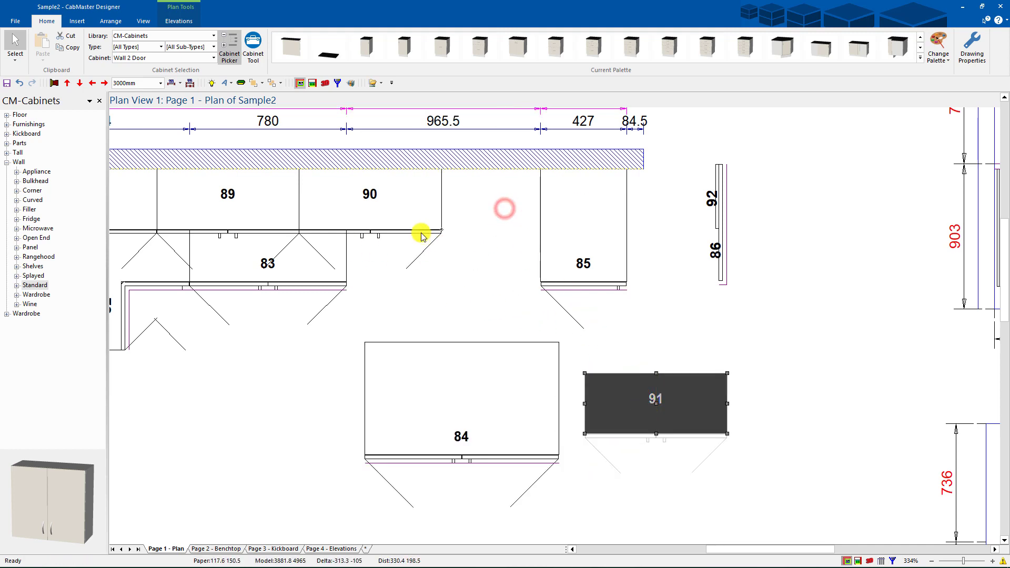
{"action": "left_click_drag", "start_coordinate": [391, 212], "coordinate": [385, 468]}
Return floor cabinet 84 and wall cabinets 90 and 91 to their places against the back wall.
{"action": "left_click_drag", "start_coordinate": [471, 378], "coordinate": [427, 202]}
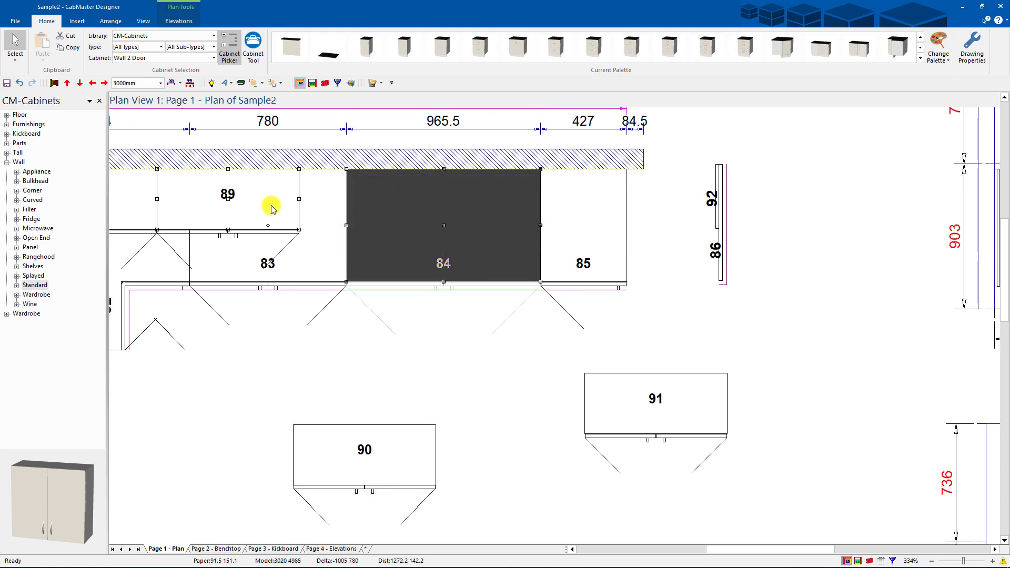
{"action": "left_click_drag", "start_coordinate": [371, 451], "coordinate": [371, 199]}
{"action": "left_click_drag", "start_coordinate": [657, 403], "coordinate": [605, 200]}
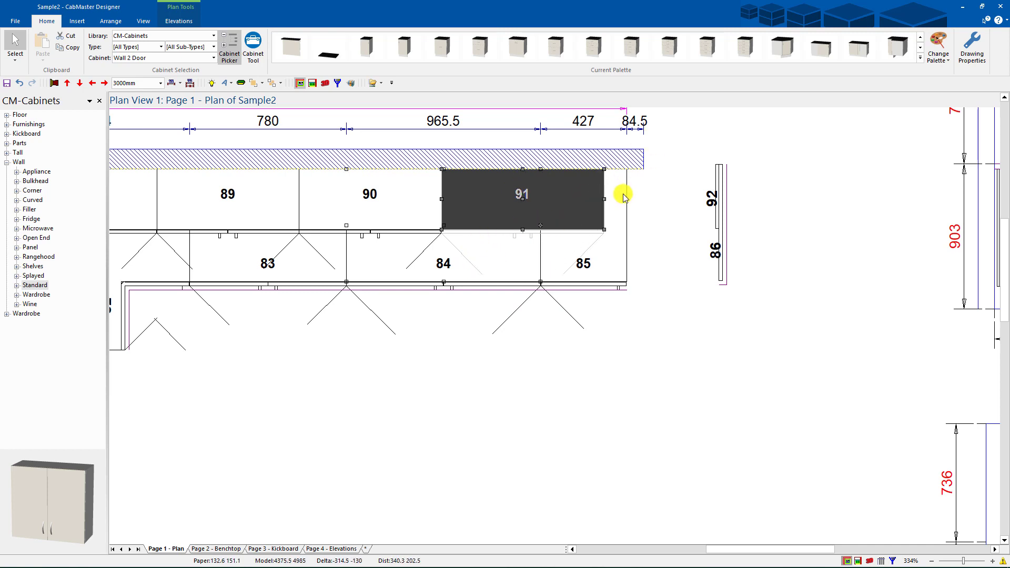
Stretch wall cabinet 91 to 920.8 mm so its right end lines up with floor cabinet 85.
{"action": "scroll", "coordinate": [615, 205], "scroll_direction": "up", "scroll_amount": 3}
{"action": "left_click_drag", "start_coordinate": [599, 198], "coordinate": [628, 198]}
{"action": "scroll", "coordinate": [562, 327], "scroll_direction": "down", "scroll_amount": 3}
{"action": "left_click", "coordinate": [688, 415]}
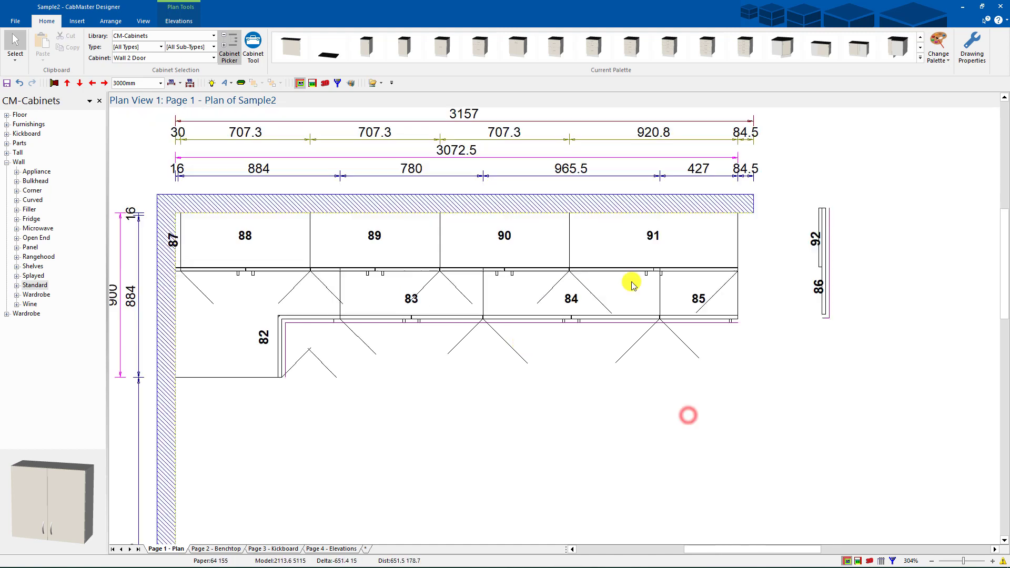
Select wall cabinets 88, 89, 90 and 91 together and even out their widths with Make Even.
{"action": "left_click", "coordinate": [666, 245]}
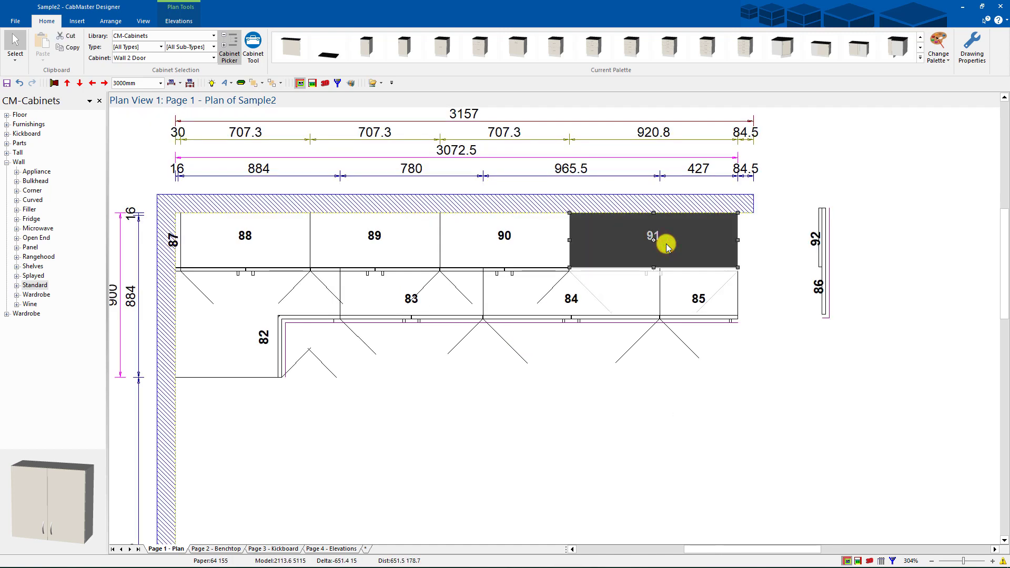
{"action": "left_click", "coordinate": [529, 235], "text": "ctrl"}
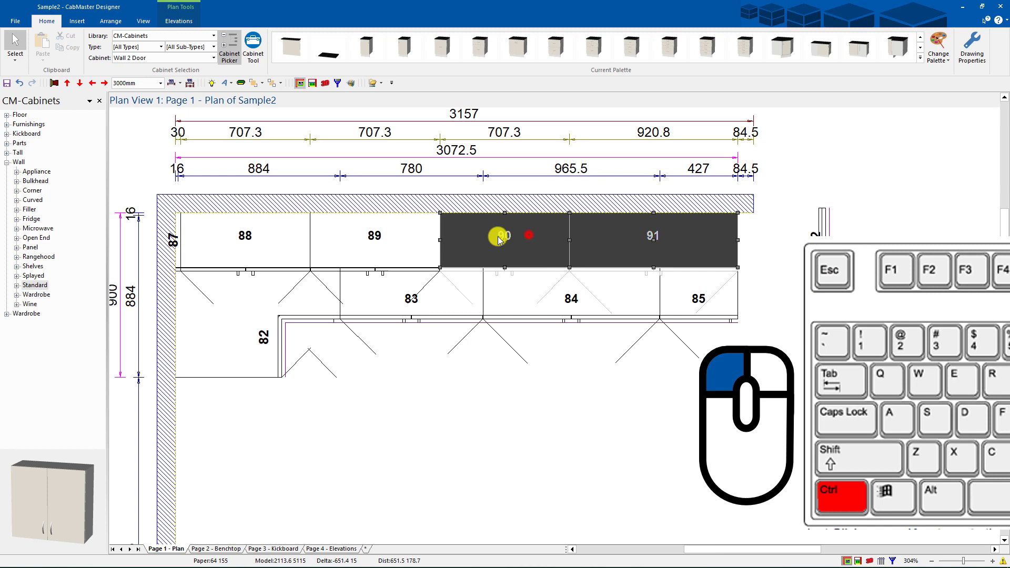
{"action": "left_click", "coordinate": [392, 242], "text": "ctrl"}
{"action": "left_click", "coordinate": [279, 241], "text": "ctrl"}
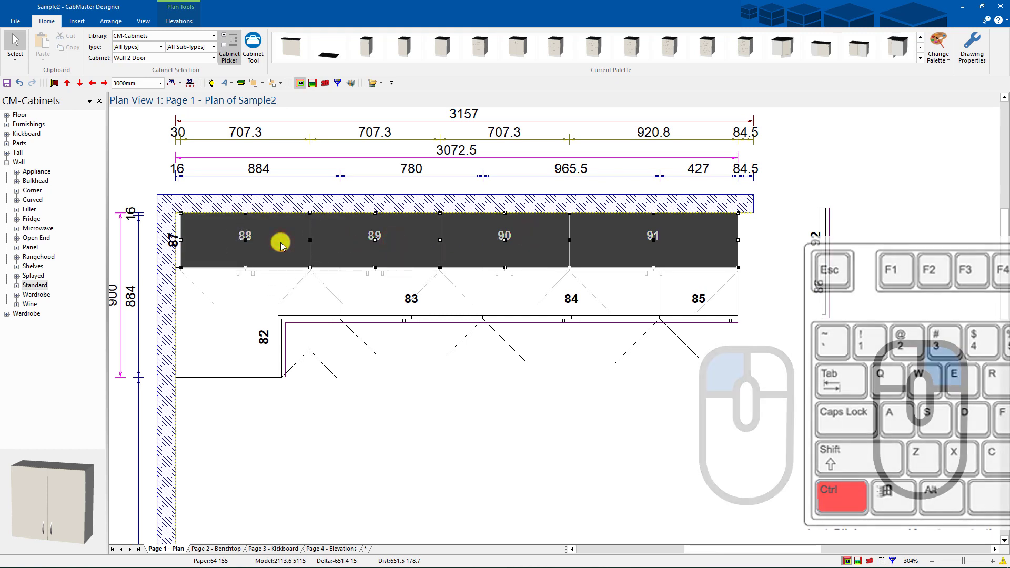
{"action": "right_click", "coordinate": [280, 243]}
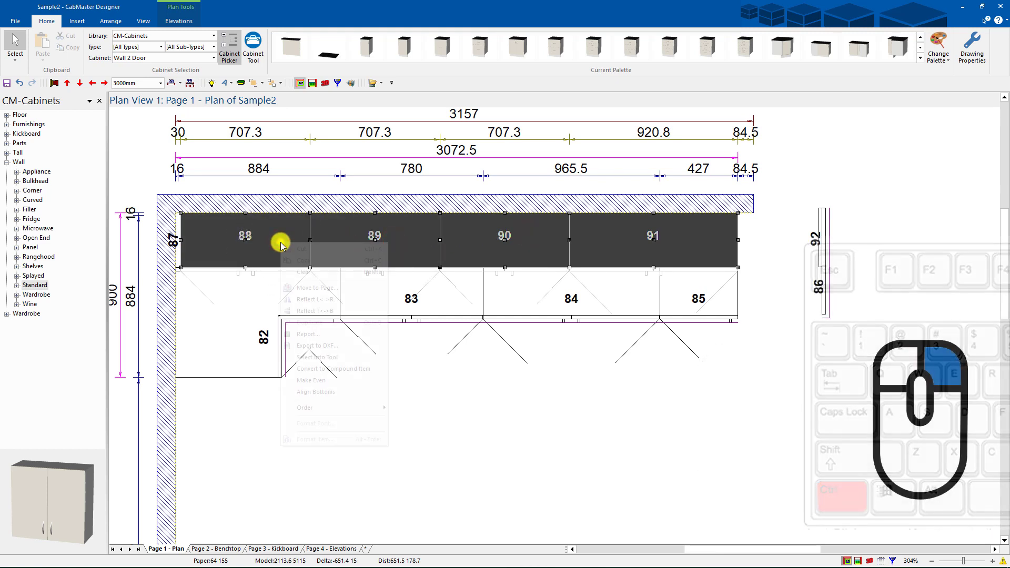
{"action": "left_click", "coordinate": [322, 381]}
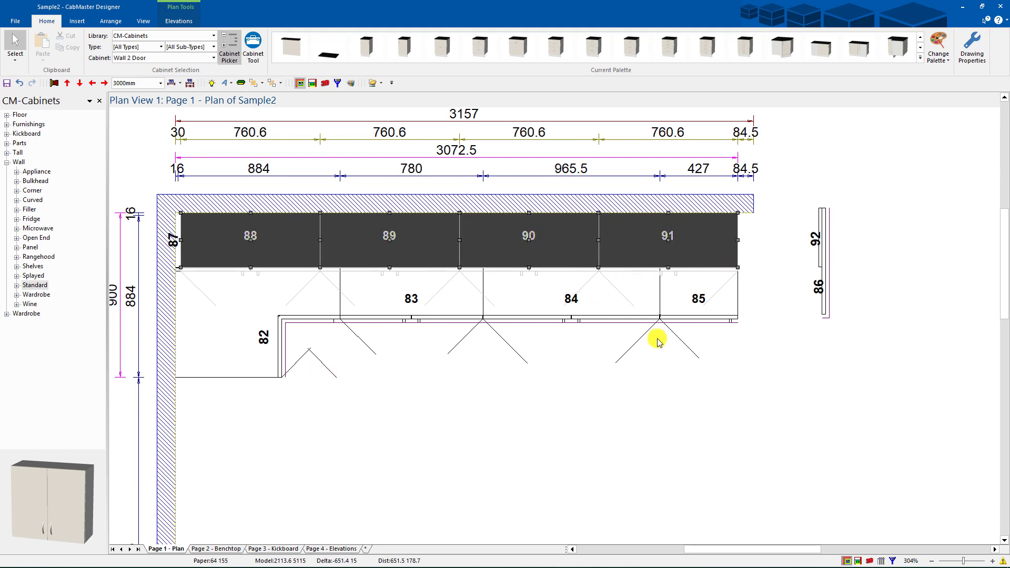
Even out floor cabinets 83, 84 and 85 across their run with Make Even.
{"action": "left_click", "coordinate": [702, 302]}
{"action": "left_click", "coordinate": [584, 302], "text": "ctrl"}
{"action": "left_click", "coordinate": [399, 301], "text": "ctrl"}
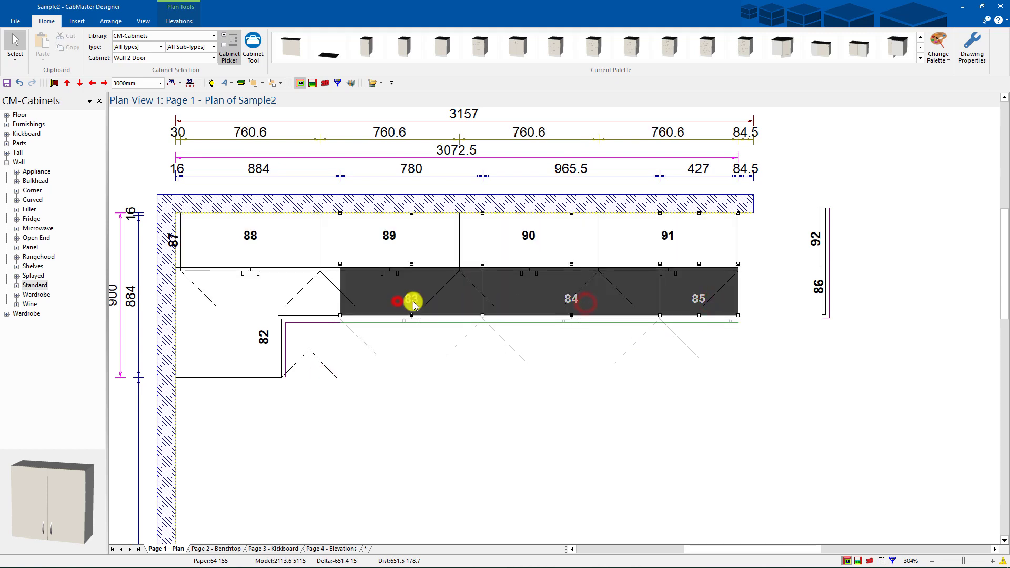
{"action": "right_click", "coordinate": [413, 305]}
{"action": "left_click", "coordinate": [450, 440]}
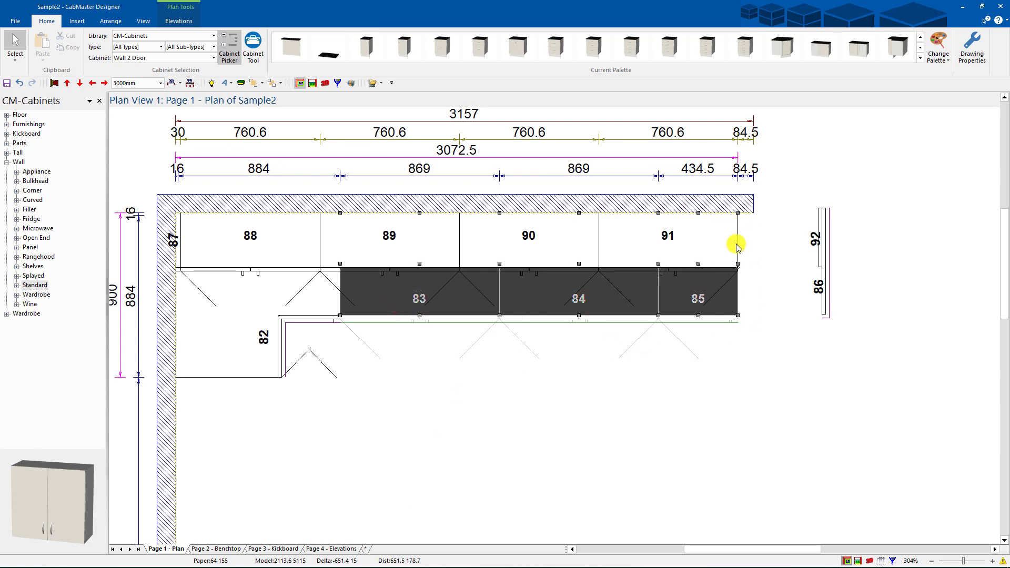
Move wall end panel 92 and floor end panel 86 back against the right ends of cabinets 91 and 85.
{"action": "left_click", "coordinate": [818, 243]}
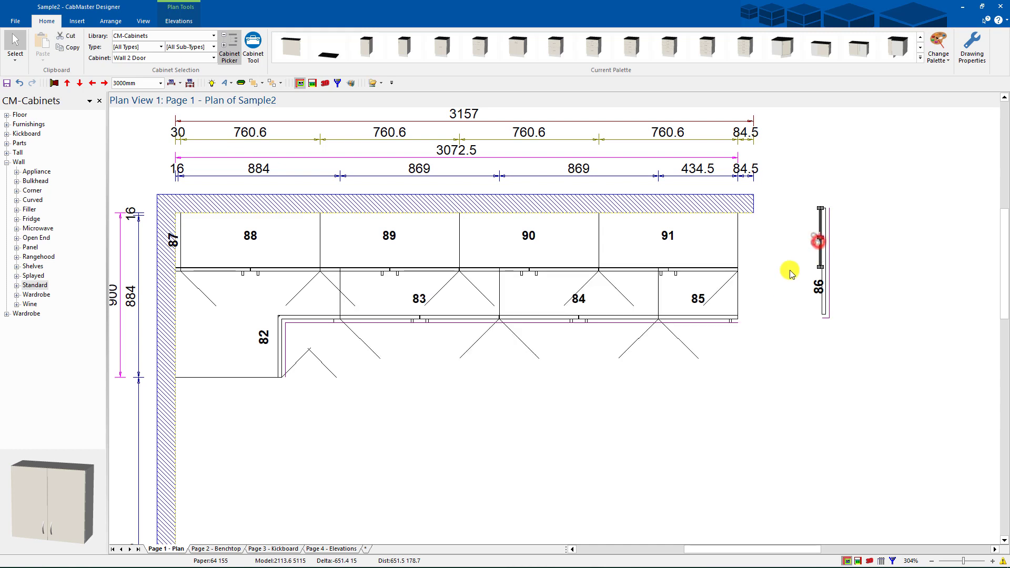
{"action": "left_click_drag", "start_coordinate": [820, 254], "coordinate": [732, 267]}
{"action": "left_click", "coordinate": [734, 376]}
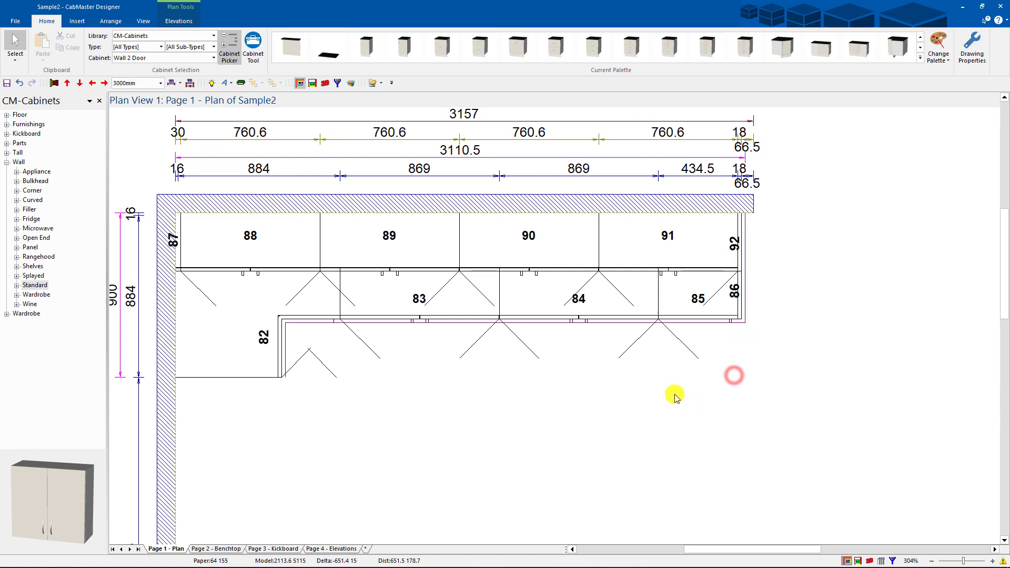
{"action": "key", "text": "F4"}
{"action": "left_click", "coordinate": [592, 241]}
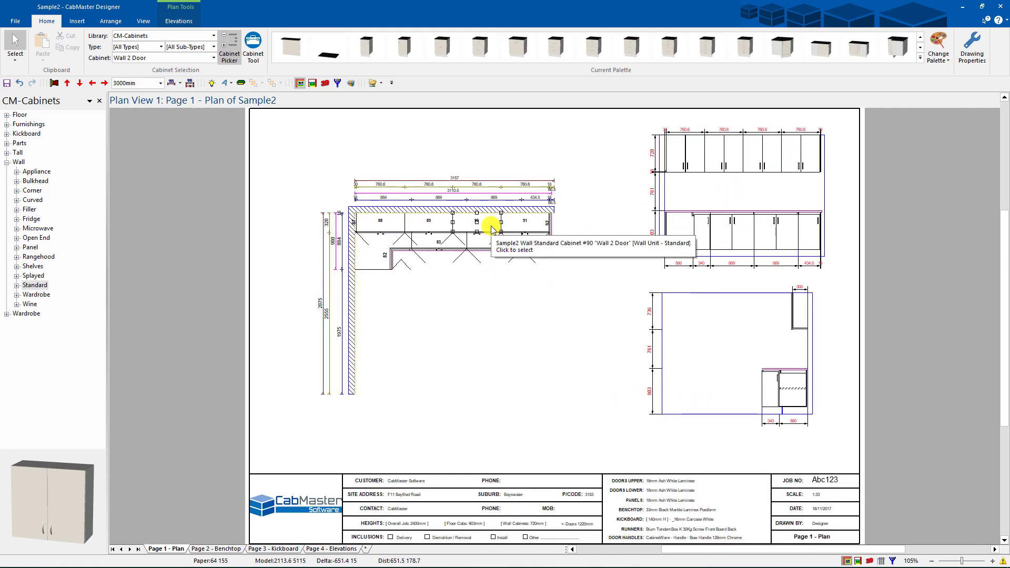
{"action": "left_click", "coordinate": [494, 286]}
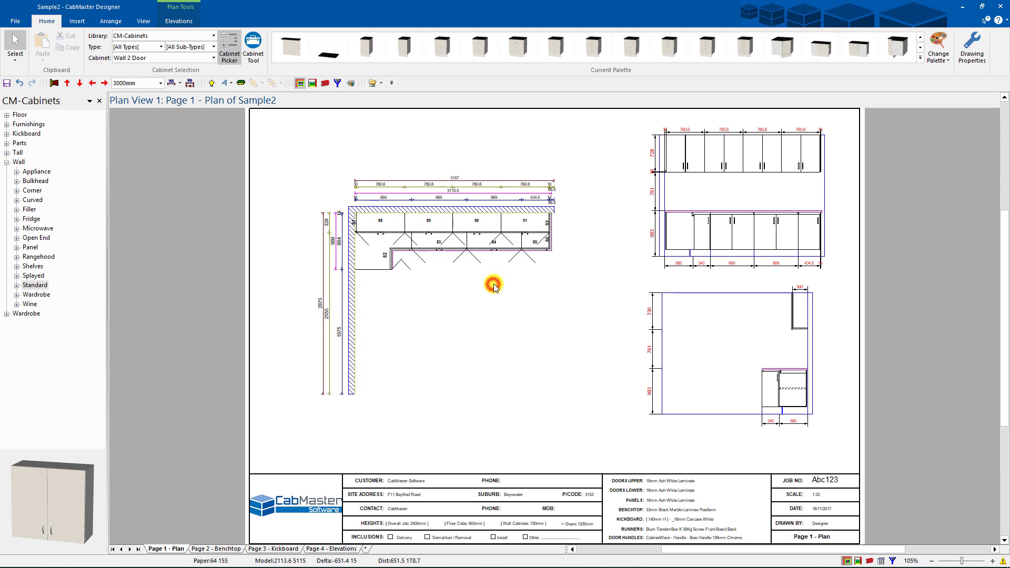